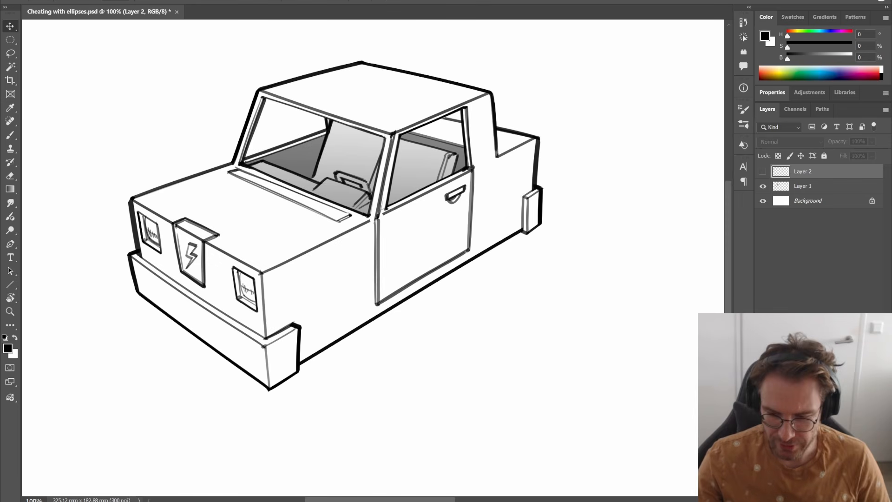
# - Add a new layer and try sketching freehand ellipses for the car's front and rear wheels
pyautogui.hotkey('ctrl', 'shift', 'alt', 'n')
pyautogui.press('b')
pyautogui.moveTo(358, 305)
pyautogui.mouseDown()
pyautogui.moveTo(385, 330)
pyautogui.moveTo(334, 301)
pyautogui.mouseUp()
pyautogui.moveTo(499, 215); pyautogui.dragTo(463, 267)
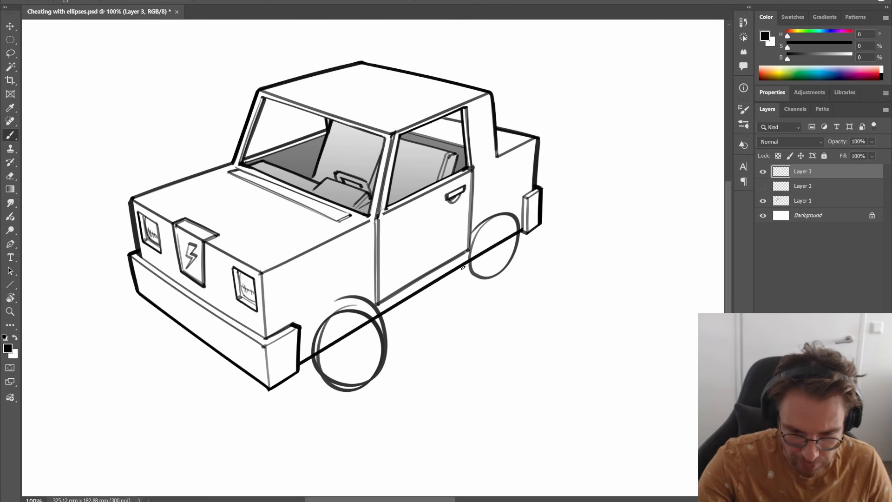
pyautogui.moveTo(496, 301)
pyautogui.mouseDown()
pyautogui.moveTo(467, 248)
pyautogui.moveTo(500, 209)
pyautogui.moveTo(465, 232)
pyautogui.mouseUp()
pyautogui.hotkey('ctrl', 'z')
pyautogui.hotkey('ctrl', 'z')
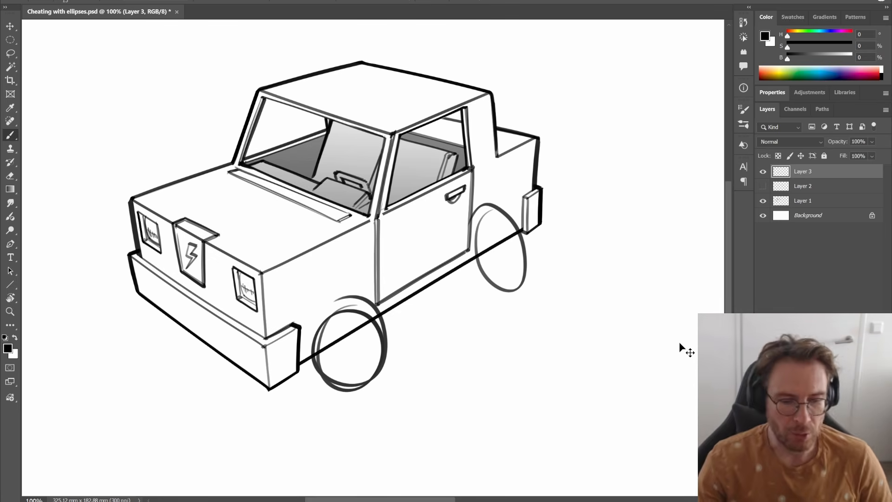
pyautogui.hotkey('ctrl', 'z')
pyautogui.hotkey('ctrl', 'z')
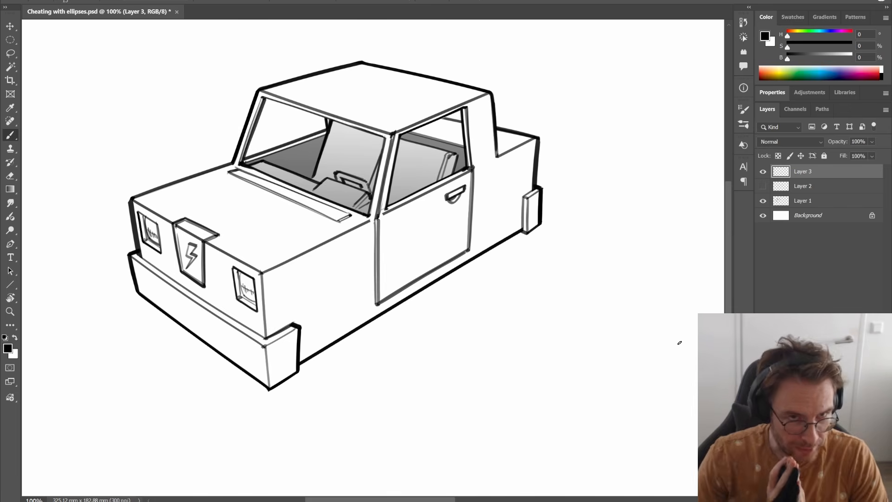
# - Sketch crossing construction axes for the front and rear wheels along the car's lower side edge
pyautogui.moveTo(258, 274); pyautogui.dragTo(476, 415)
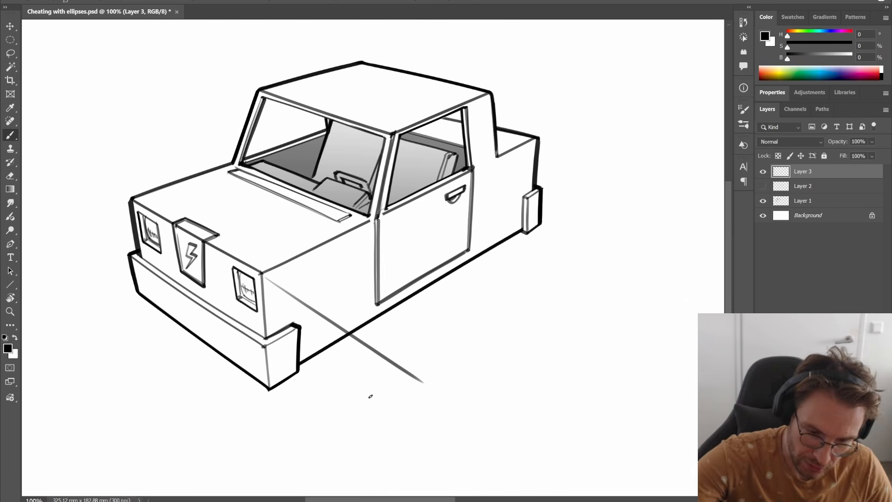
pyautogui.moveTo(399, 192); pyautogui.dragTo(556, 282)
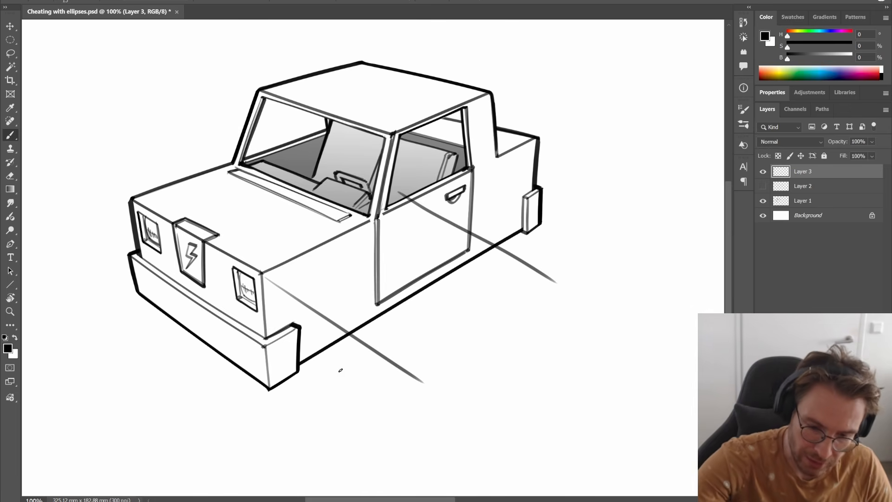
pyautogui.moveTo(324, 393); pyautogui.dragTo(473, 138)
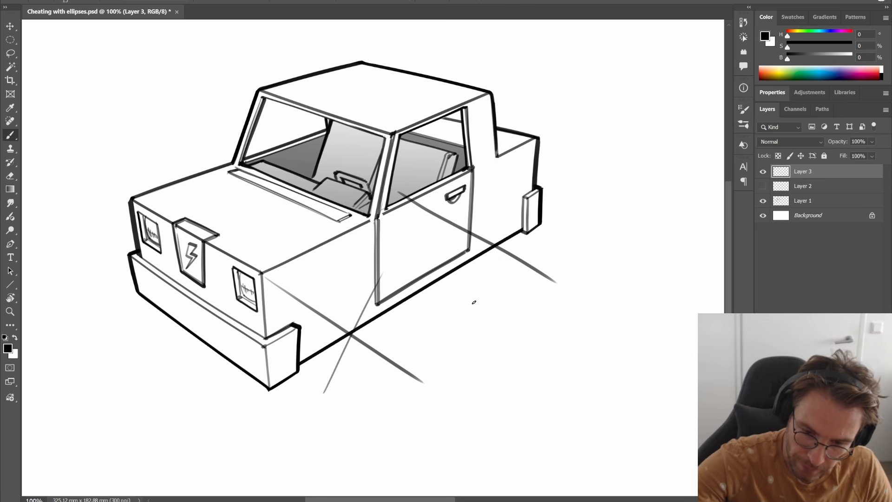
pyautogui.moveTo(473, 302)
pyautogui.mouseDown()
pyautogui.moveTo(546, 150)
pyautogui.moveTo(571, 67)
pyautogui.mouseUp()
# - Mark the ends of the ellipse axes and sketch the front and rear wheel ellipses through the marks
pyautogui.click(330, 381)
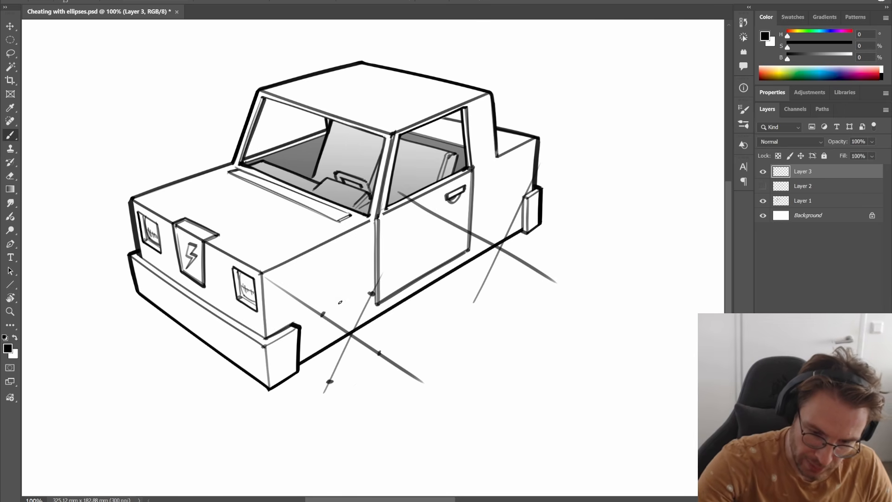
pyautogui.moveTo(322, 331)
pyautogui.mouseDown()
pyautogui.moveTo(367, 382)
pyautogui.moveTo(356, 390)
pyautogui.mouseUp()
pyautogui.click(477, 235)
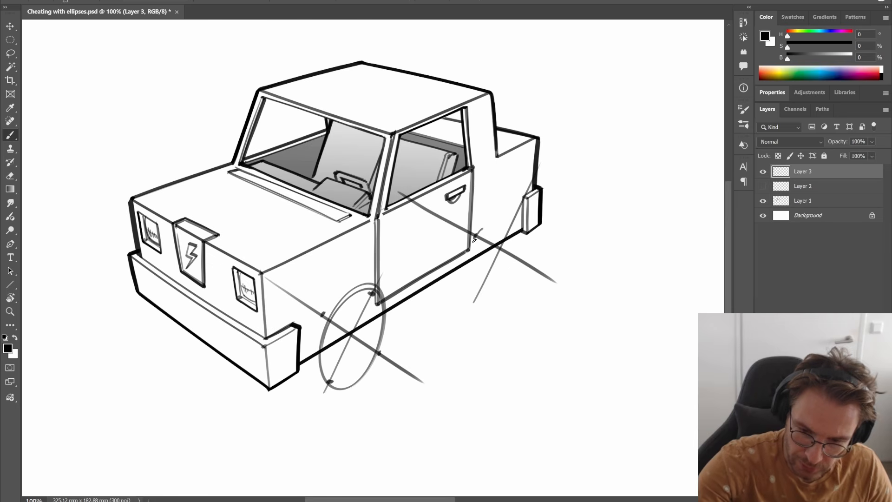
pyautogui.click(526, 264)
pyautogui.click(481, 287)
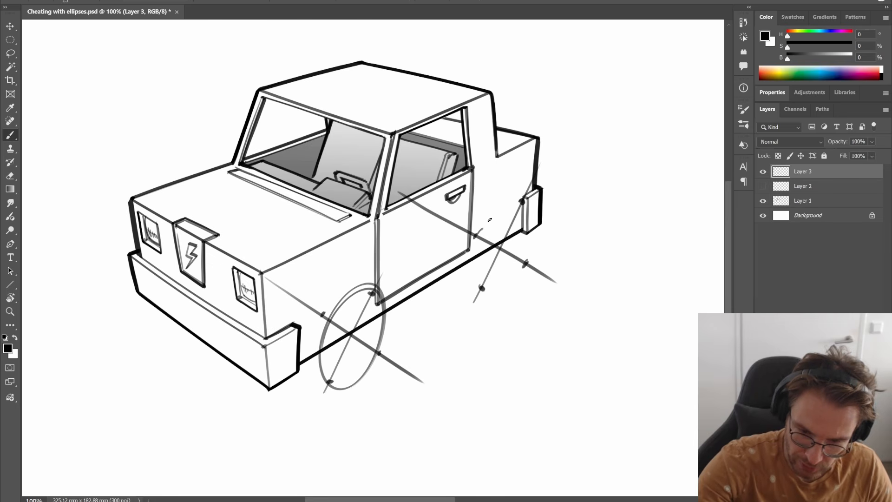
pyautogui.moveTo(521, 203)
pyautogui.mouseDown()
pyautogui.moveTo(529, 214)
pyautogui.moveTo(480, 286)
pyautogui.mouseUp()
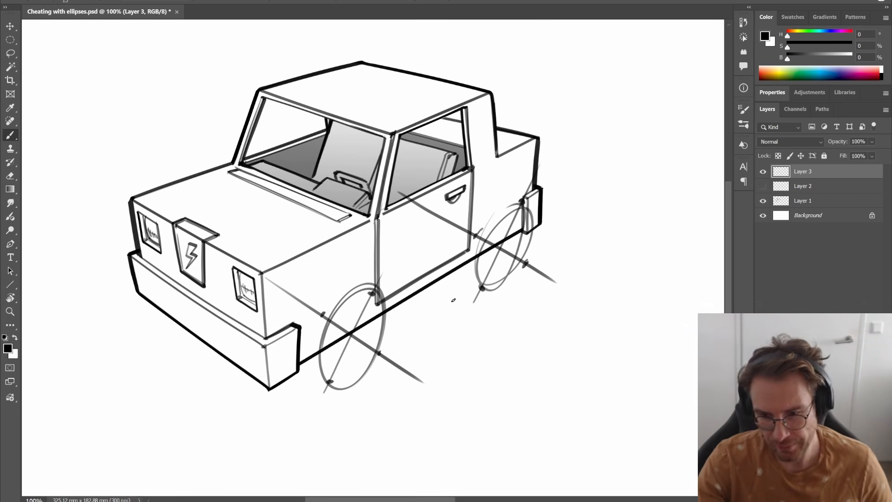
# - Show Layer 2 with the three cubes and clear the wheel sketch from Layer 3
pyautogui.click(763, 172)
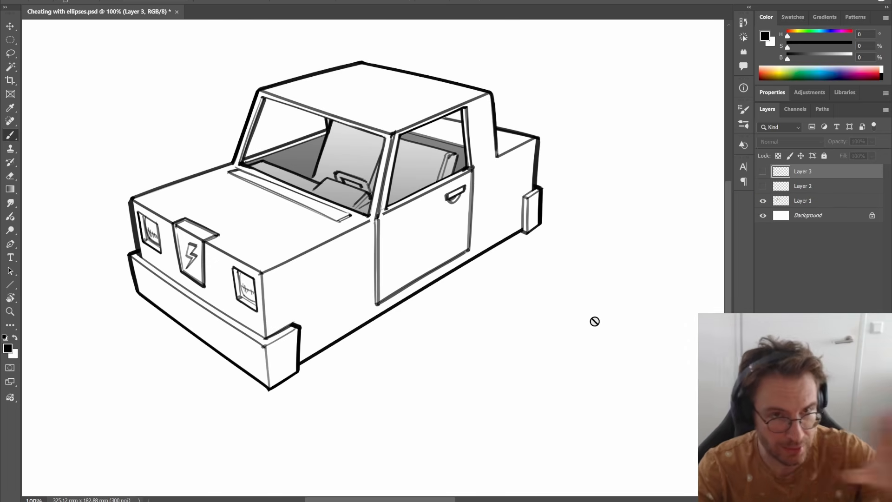
pyautogui.click(763, 185)
pyautogui.moveTo(659, 347)
pyautogui.mouseDown()
pyautogui.moveTo(353, 295)
pyautogui.moveTo(265, 304)
pyautogui.mouseUp()
pyautogui.moveTo(601, 312); pyautogui.dragTo(505, 312)
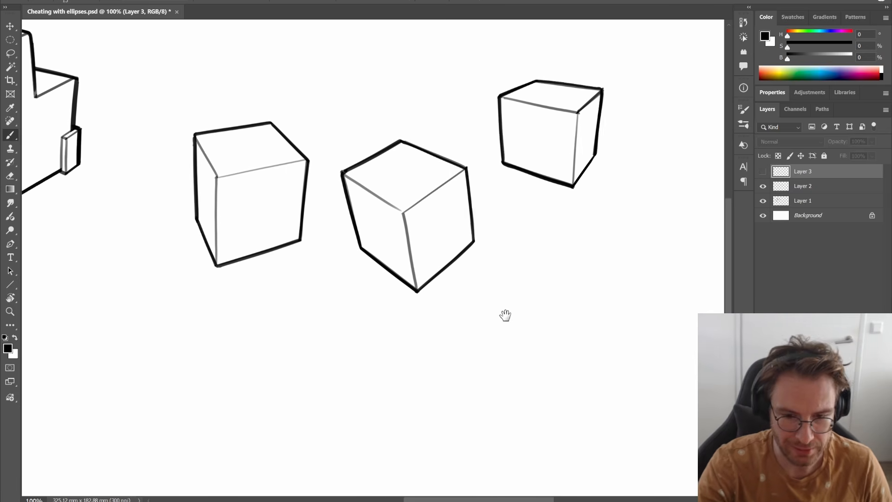
pyautogui.click(762, 171)
pyautogui.press('Delete')
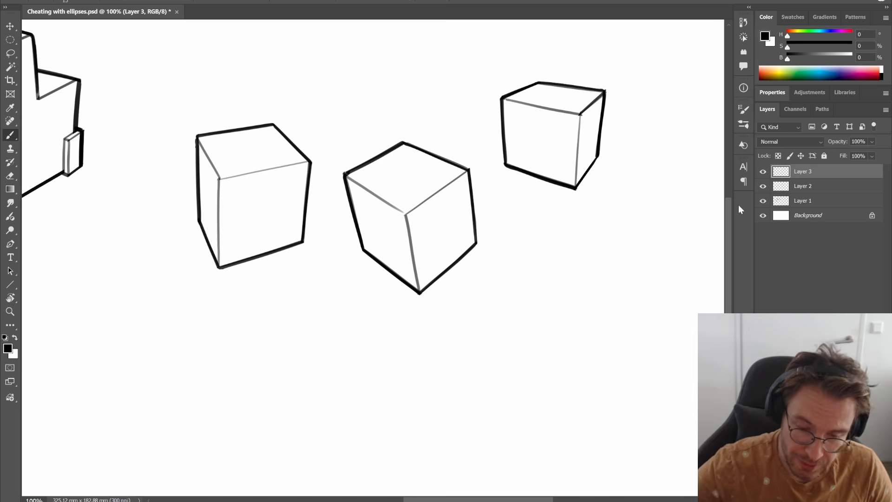
# - Try sketching freehand ellipses on the front-right faces of the first and middle cubes
pyautogui.moveTo(448, 192)
pyautogui.mouseDown()
pyautogui.moveTo(424, 279)
pyautogui.moveTo(453, 260)
pyautogui.moveTo(443, 183)
pyautogui.mouseUp()
pyautogui.moveTo(278, 170)
pyautogui.mouseDown()
pyautogui.moveTo(233, 199)
pyautogui.moveTo(298, 205)
pyautogui.moveTo(260, 251)
pyautogui.moveTo(288, 173)
pyautogui.mouseUp()
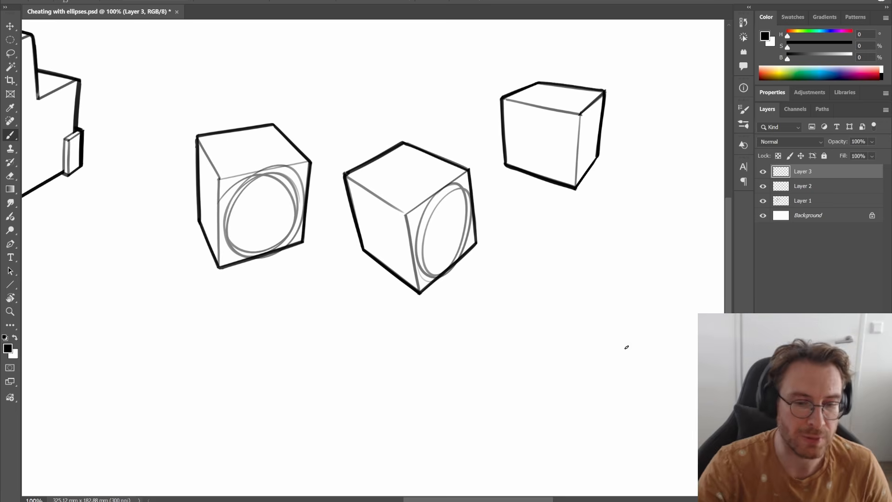
pyautogui.hotkey('ctrl', 'z')
pyautogui.hotkey('ctrl', 'z')
# - Draw the diagonals of the middle cube's left face and extend a perspective axis line through their crossing, with a right-angle mark
pyautogui.moveTo(346, 175); pyautogui.dragTo(419, 286)
pyautogui.moveTo(357, 252); pyautogui.dragTo(412, 205)
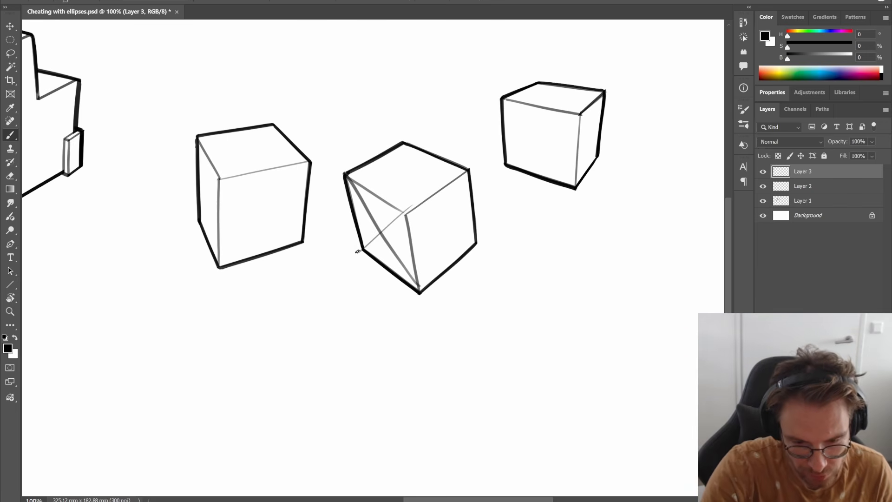
pyautogui.moveTo(331, 265); pyautogui.dragTo(412, 206)
pyautogui.moveTo(289, 297); pyautogui.dragTo(463, 175)
pyautogui.hotkey('ctrl', 'z')
pyautogui.moveTo(375, 229); pyautogui.dragTo(372, 236)
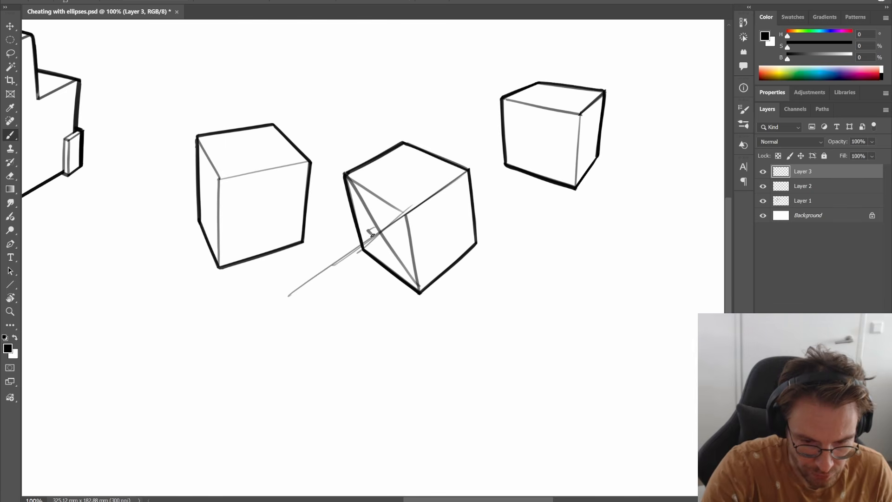
# - Draw a perpendicular major axis on the middle cube's left face, mark the axis ends, and sketch the ellipse through them
pyautogui.press('r')
pyautogui.moveTo(514, 144); pyautogui.dragTo(555, 297)
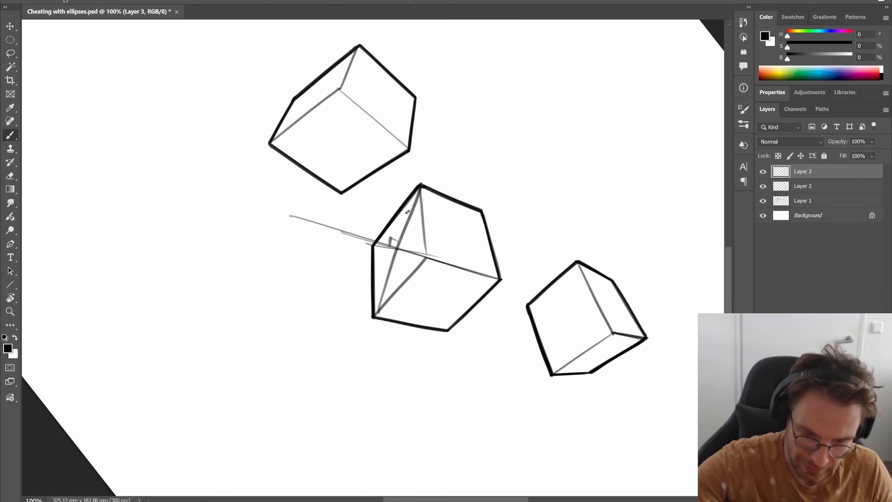
pyautogui.moveTo(386, 295); pyautogui.dragTo(405, 203)
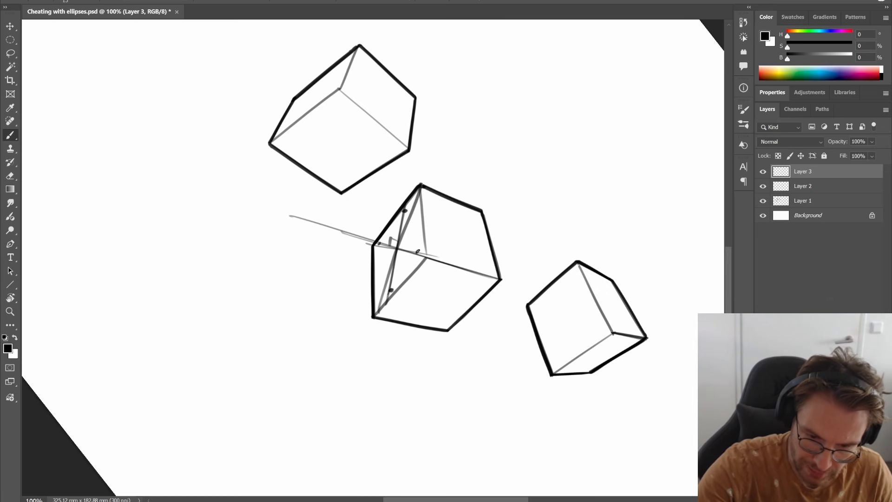
pyautogui.scroll(3, 421, 246)
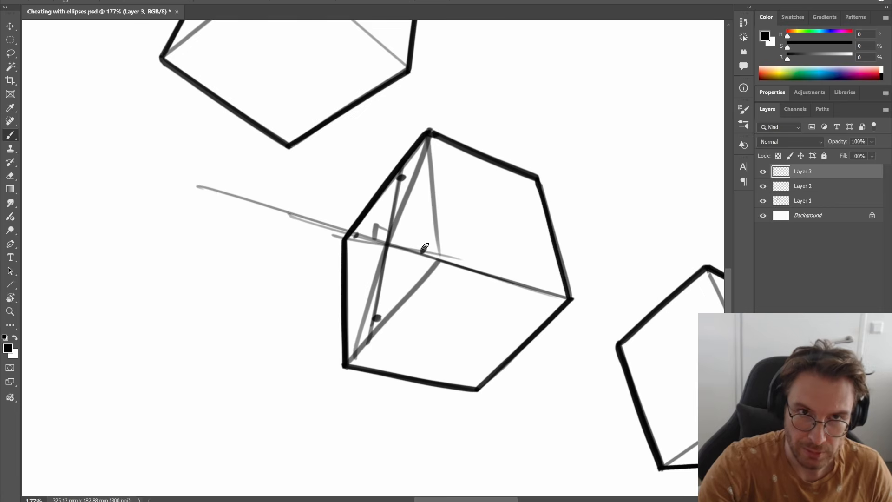
pyautogui.press('r')
pyautogui.moveTo(587, 258)
pyautogui.mouseDown()
pyautogui.moveTo(586, 198)
pyautogui.moveTo(587, 267)
pyautogui.mouseUp()
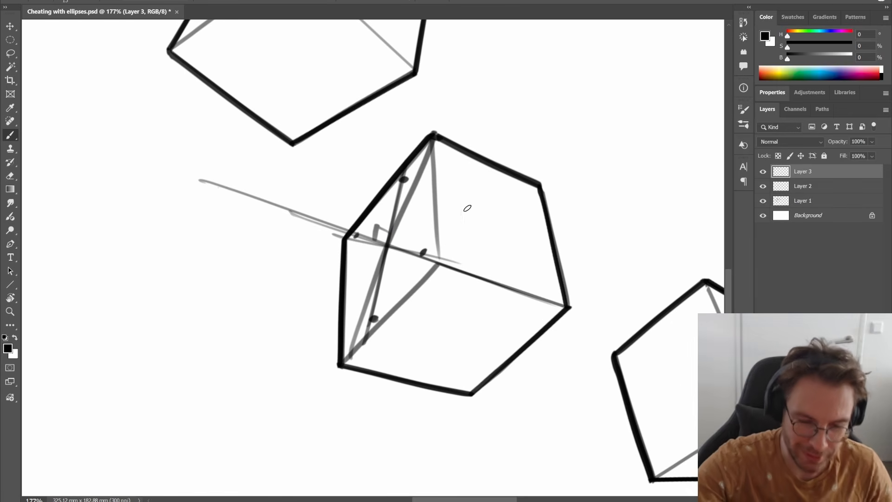
pyautogui.moveTo(376, 201)
pyautogui.mouseDown()
pyautogui.moveTo(350, 282)
pyautogui.moveTo(431, 225)
pyautogui.moveTo(349, 271)
pyautogui.moveTo(419, 242)
pyautogui.moveTo(349, 288)
pyautogui.moveTo(426, 216)
pyautogui.moveTo(359, 312)
pyautogui.moveTo(404, 182)
pyautogui.mouseUp()
# - Straighten the canvas view and delete Layer 3 with the ellipse construction sketch
pyautogui.hotkey('ctrl', 'space')
pyautogui.moveTo(518, 319); pyautogui.dragTo(457, 320)
pyautogui.press('r')
pyautogui.moveTo(632, 337); pyautogui.dragTo(589, 136)
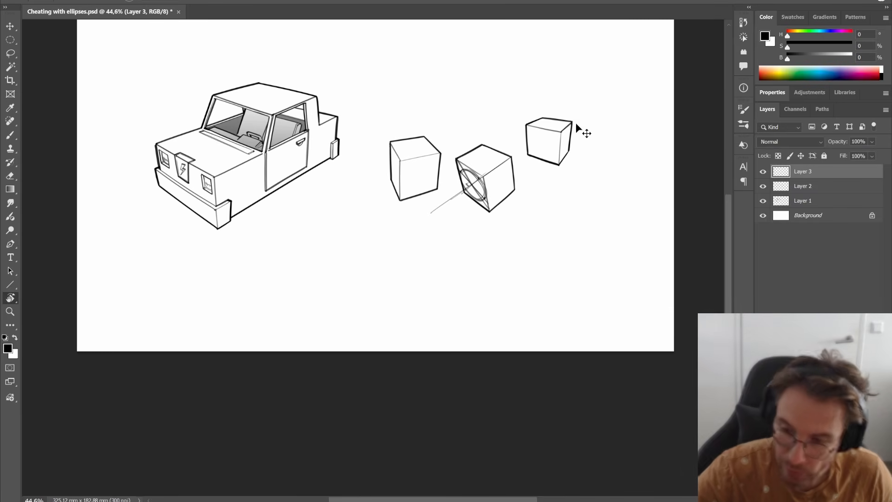
pyautogui.press('Delete')
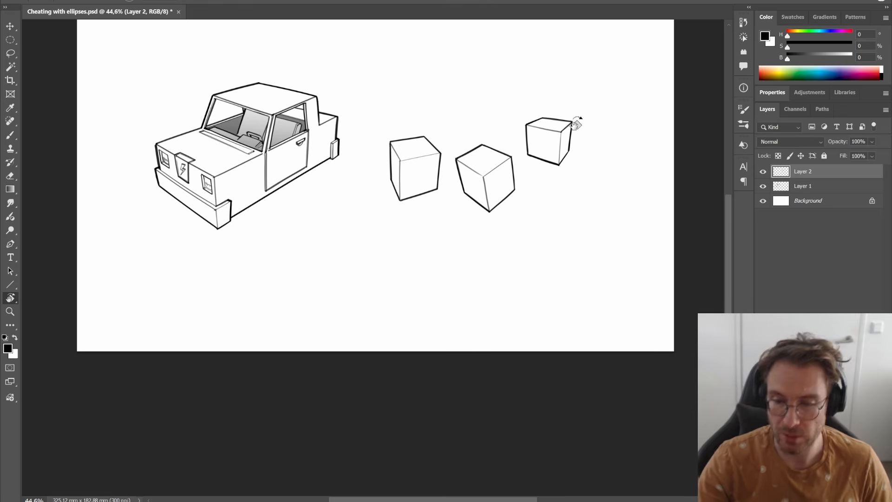
# - Add a new empty layer above the cubes on Layer 2
pyautogui.hotkey('ctrl', 'space')
pyautogui.moveTo(525, 150)
pyautogui.mouseDown()
pyautogui.moveTo(574, 156)
pyautogui.moveTo(525, 136)
pyautogui.mouseUp()
pyautogui.press('space')
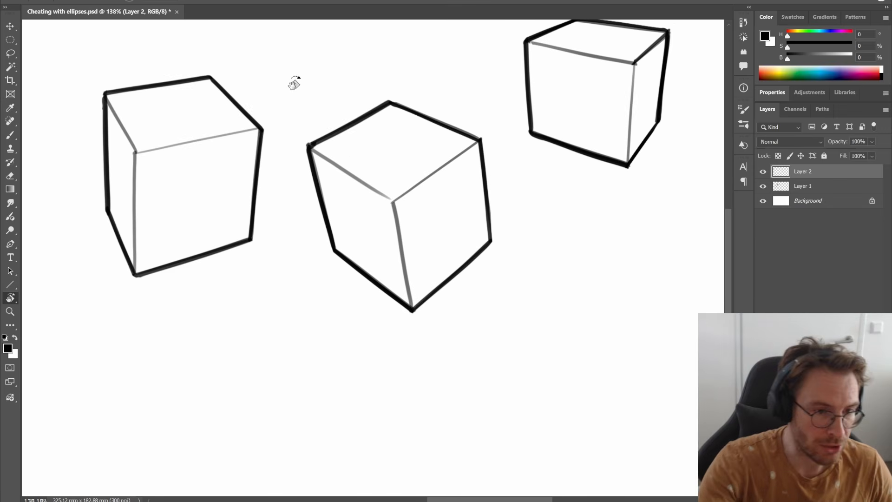
pyautogui.press('b')
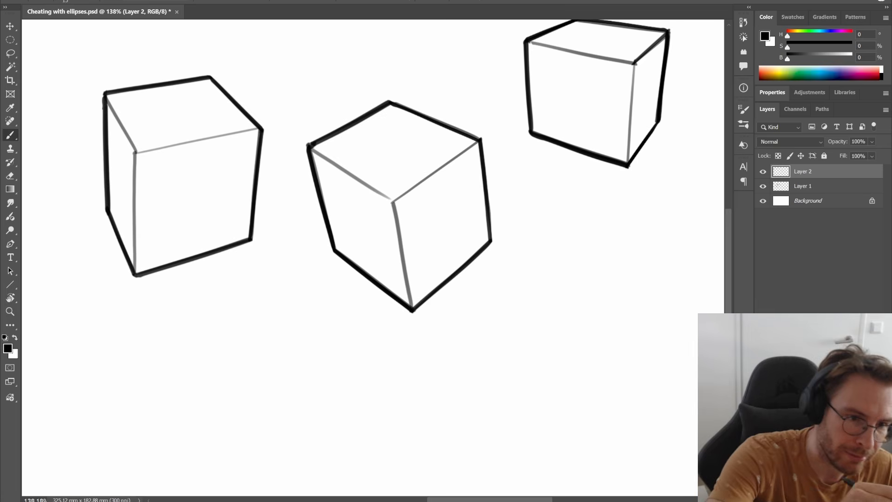
pyautogui.click(65, 2)
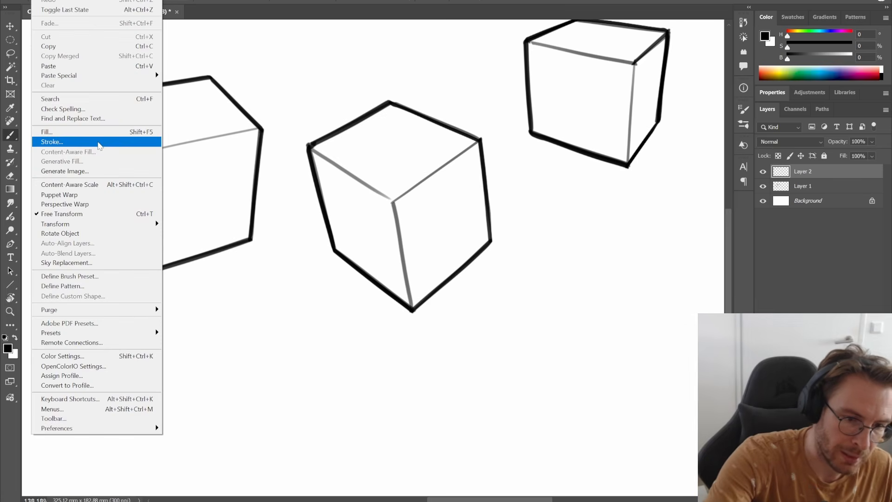
pyautogui.click(624, 309)
pyautogui.click(853, 496)
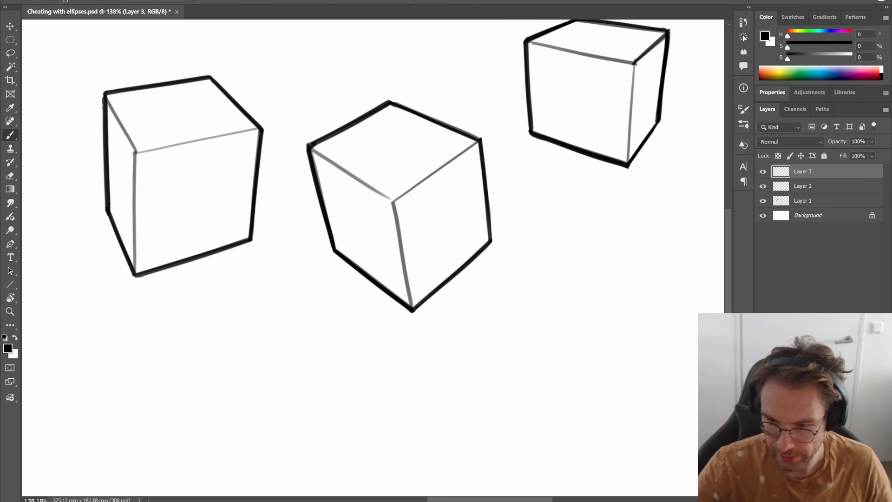
# - Make a perfectly circular selection overlapping the lower corner of the middle cube with the Elliptical Marquee tool
pyautogui.press('m')
pyautogui.moveTo(310, 269)
pyautogui.mouseDown()
pyautogui.moveTo(469, 401)
pyautogui.moveTo(511, 415)
pyautogui.mouseUp()
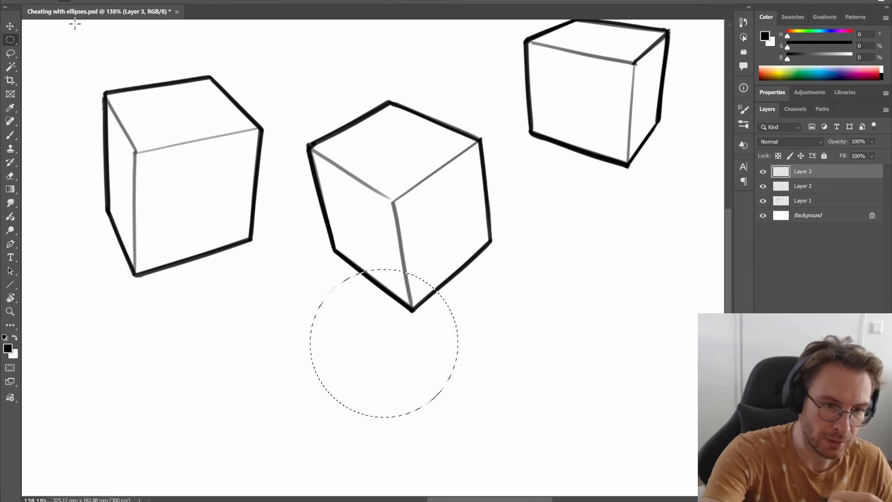
pyautogui.rightClick(10, 41)
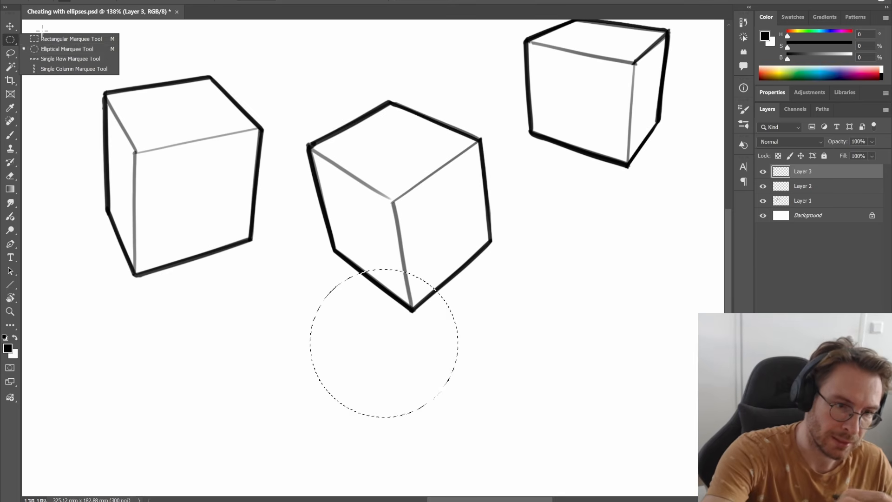
pyautogui.click(99, 50)
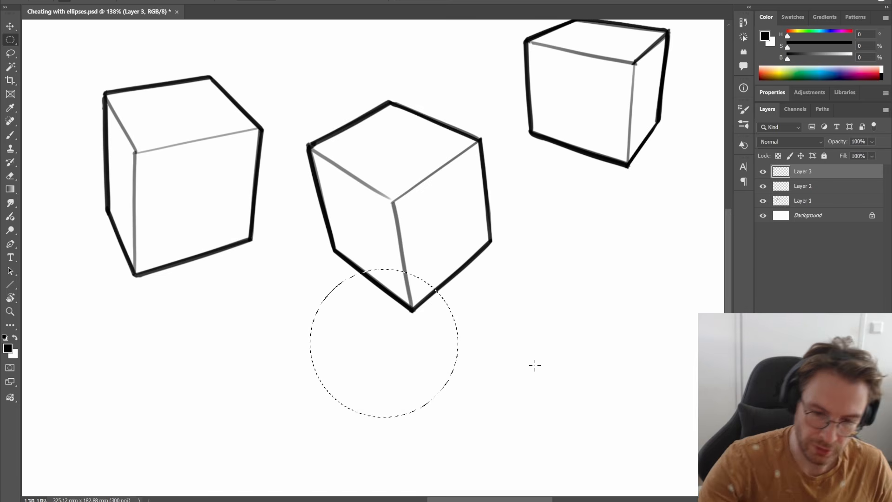
# - Stroke the circular selection with a 5 px black outline, located outside at 80% opacity, and deselect it
pyautogui.click(39, 0)
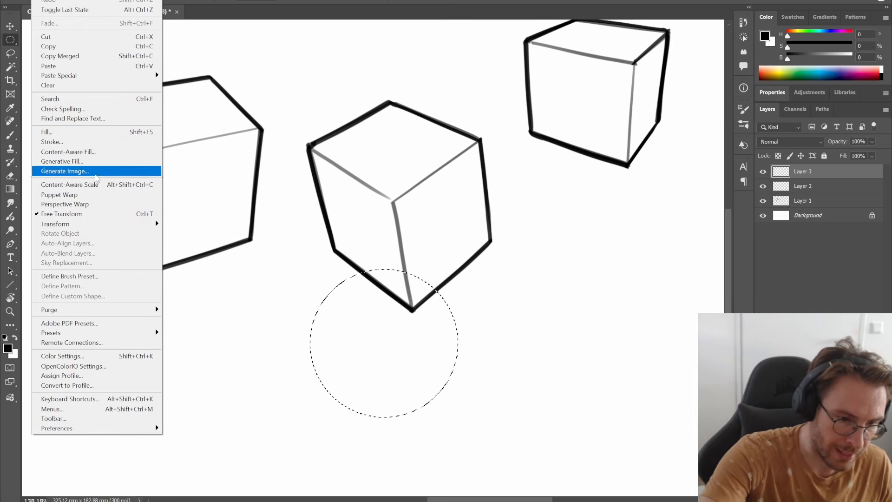
pyautogui.click(99, 143)
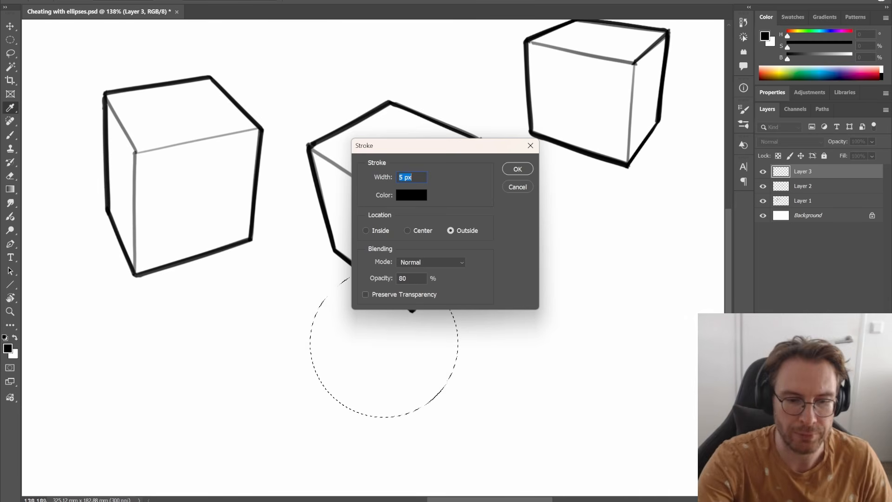
pyautogui.click(520, 168)
pyautogui.hotkey('ctrl', 'd')
pyautogui.press('v')
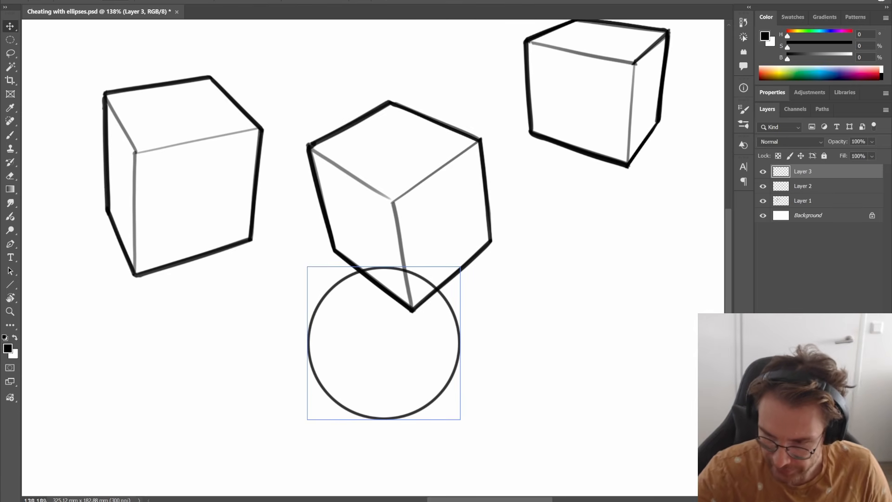
# - Duplicate the circle's layer and hide the original as a backup
pyautogui.hotkey('ctrl', 'j')
pyautogui.click(763, 186)
# - Locate the circle's centre with Free Transform and draw a horizontal brush line through it across the full diameter
pyautogui.hotkey('ctrl', 't')
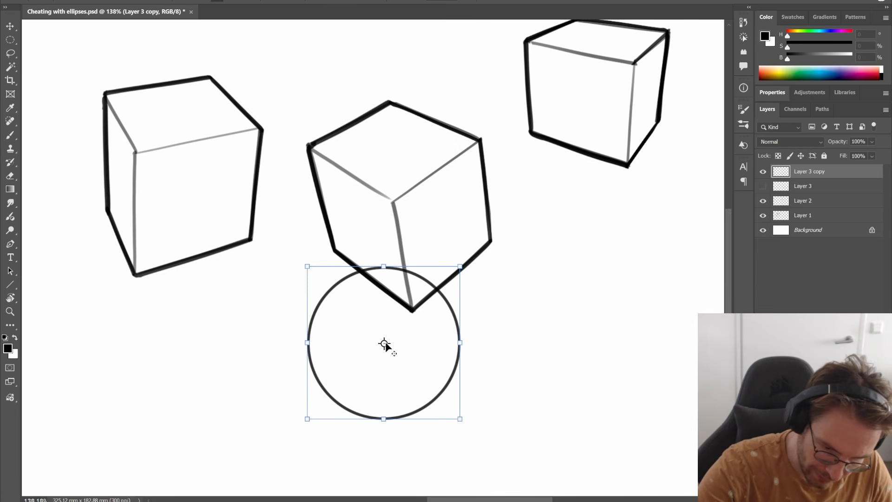
pyautogui.press('Return')
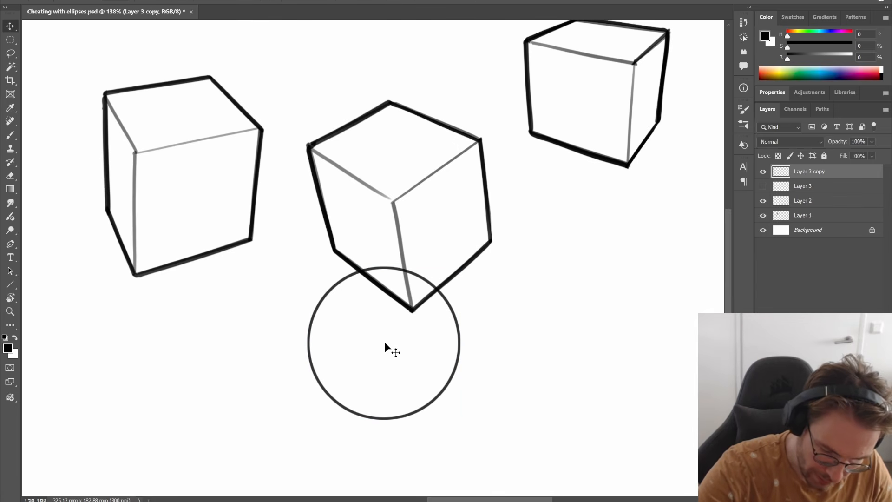
pyautogui.press('b')
pyautogui.moveTo(380, 342)
pyautogui.mouseDown()
pyautogui.moveTo(310, 348)
pyautogui.moveTo(458, 343)
pyautogui.mouseUp()
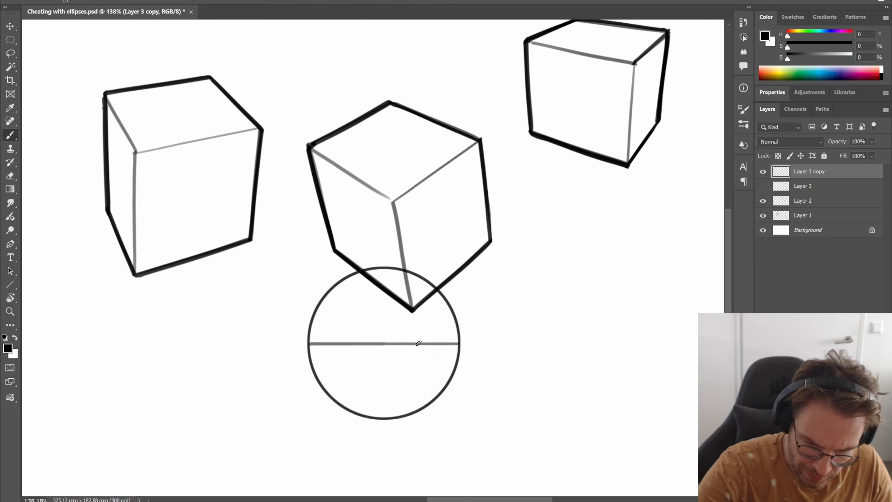
# - Draw a vertical brush line through the circle's centre, and duplicate the crossed circle's layer, hiding the original as a backup
pyautogui.moveTo(384, 343)
pyautogui.mouseDown()
pyautogui.moveTo(384, 269)
pyautogui.moveTo(382, 417)
pyautogui.mouseUp()
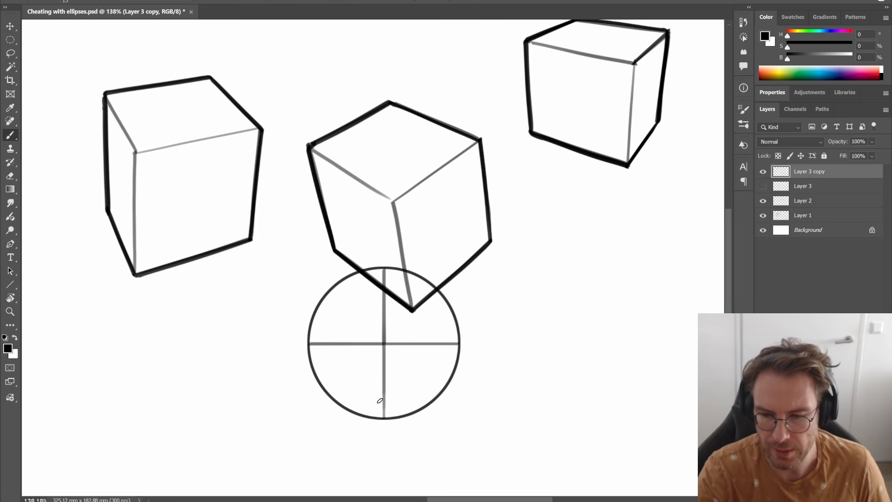
pyautogui.hotkey('ctrl', 'j')
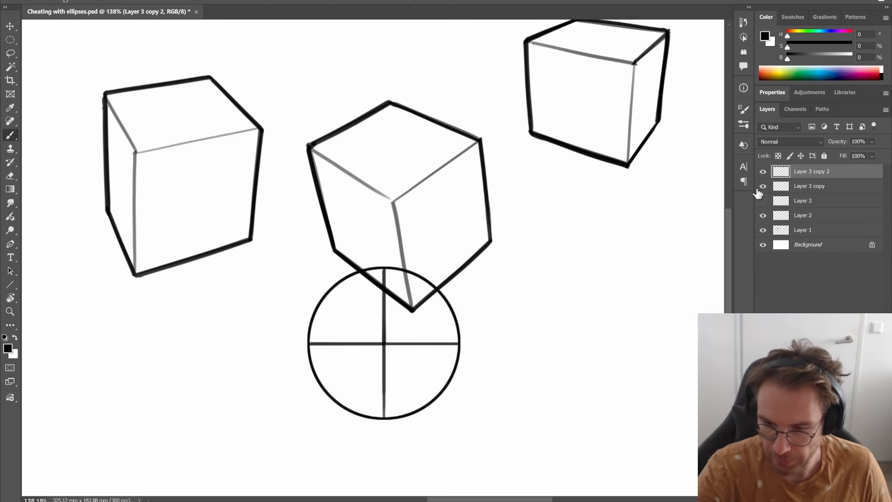
pyautogui.click(762, 187)
# - Free Transform the crossed circle onto the middle cube's left face, scaling it down and skewing it to follow the face's edges
pyautogui.hotkey('ctrl', 't')
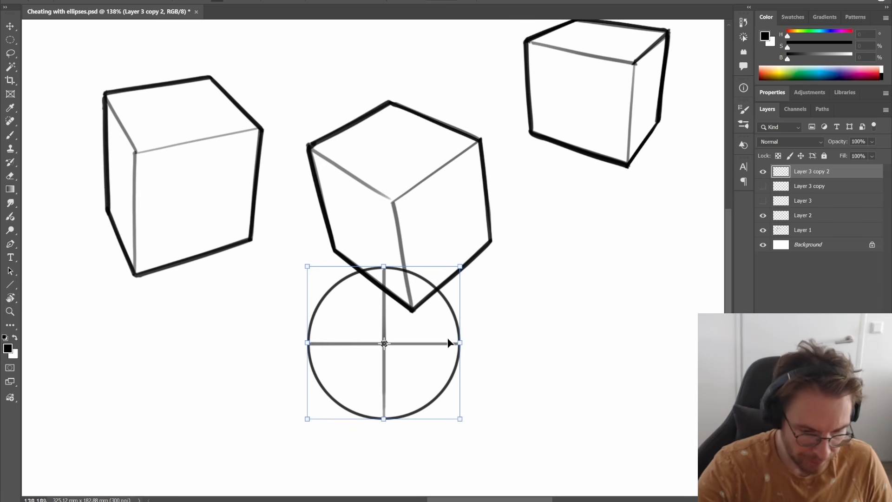
pyautogui.moveTo(449, 343); pyautogui.dragTo(455, 201)
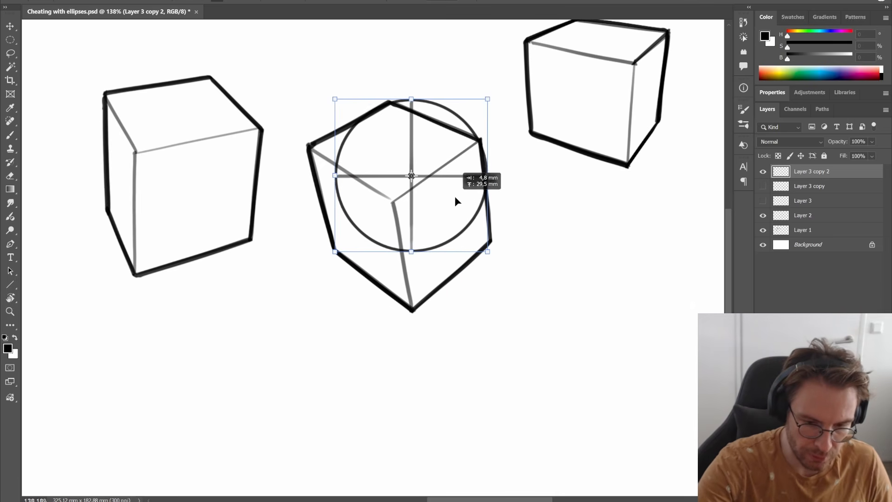
pyautogui.moveTo(487, 99); pyautogui.dragTo(365, 152)
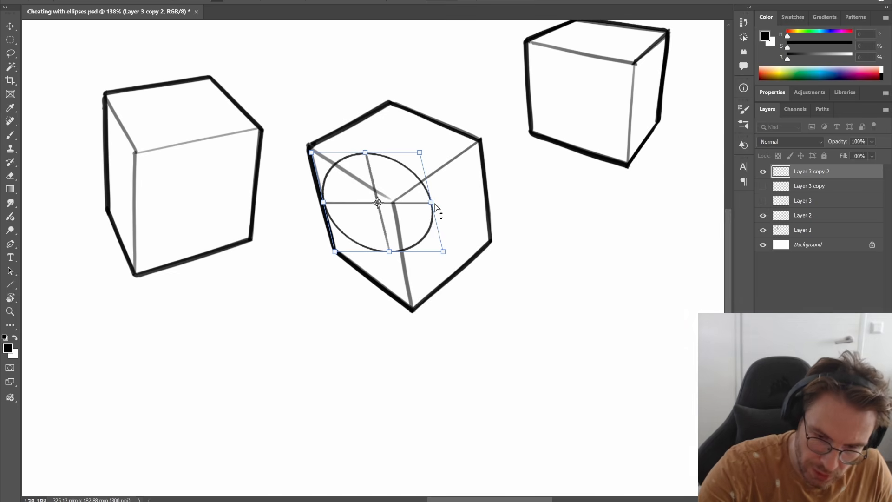
pyautogui.moveTo(436, 207); pyautogui.dragTo(402, 260)
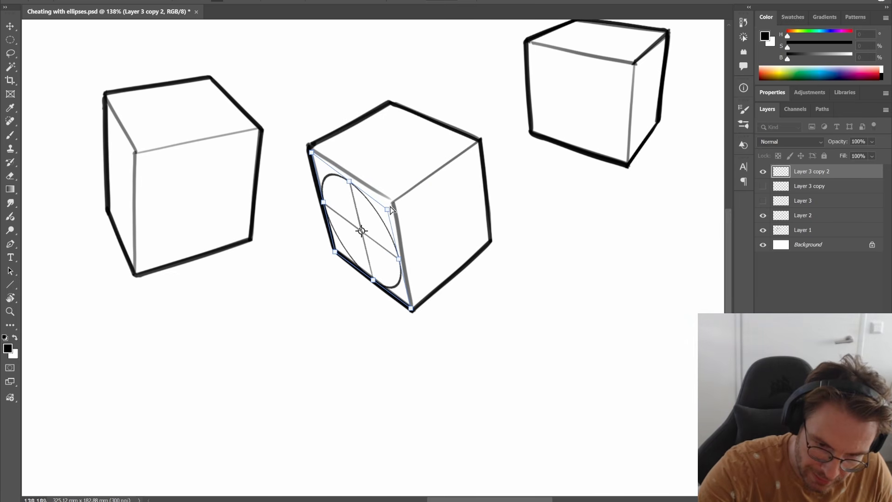
# - Distort the transform's corners to meet the corners of the middle cube's left face and apply the transform
pyautogui.moveTo(390, 210); pyautogui.dragTo(392, 203)
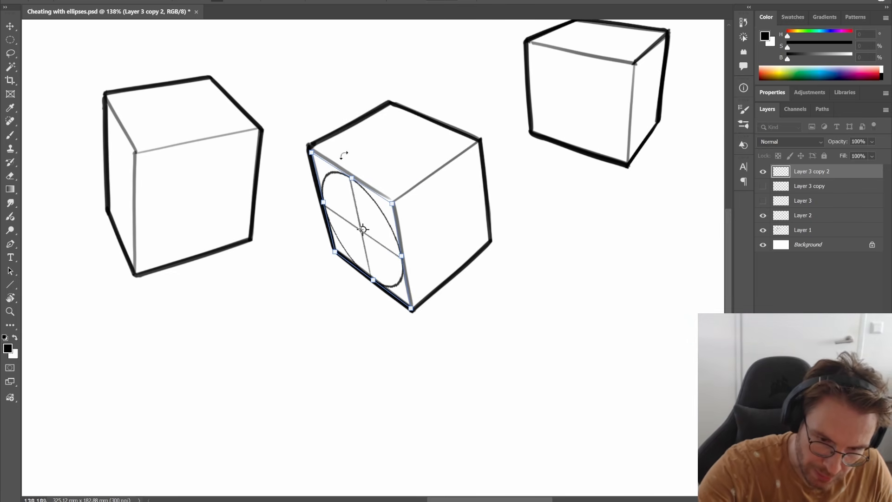
pyautogui.moveTo(335, 251); pyautogui.dragTo(335, 249)
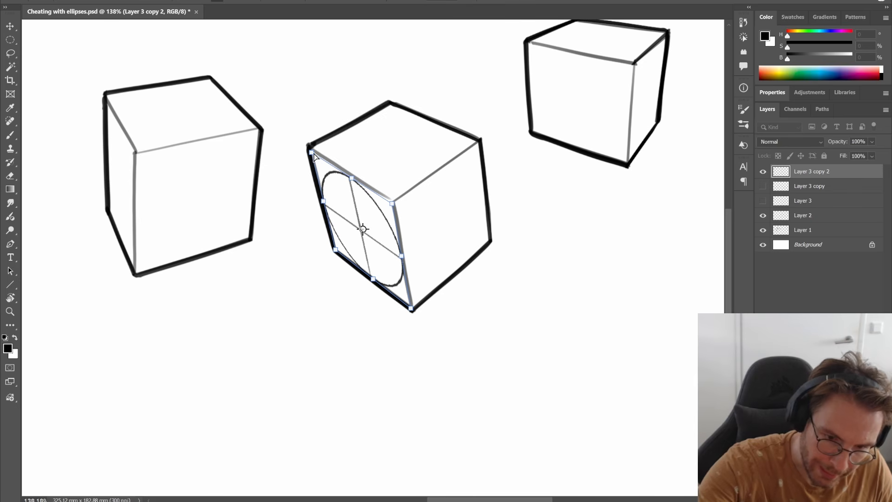
pyautogui.moveTo(411, 308); pyautogui.dragTo(412, 308)
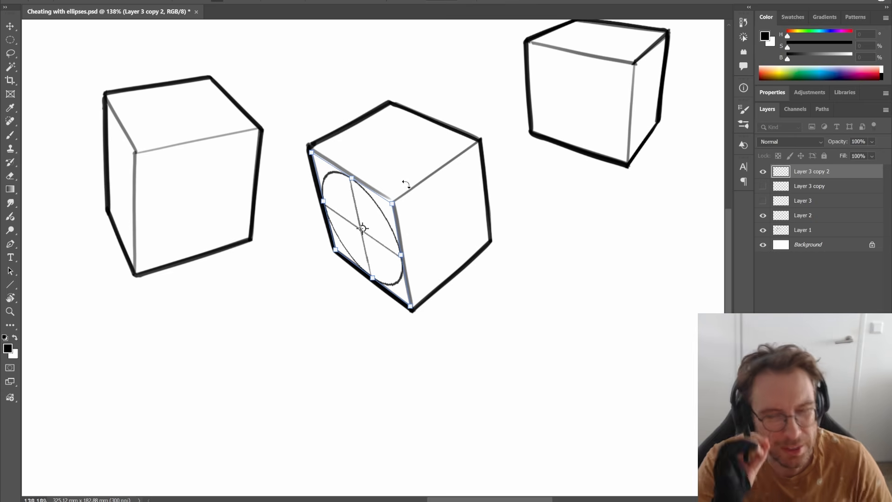
pyautogui.moveTo(312, 153); pyautogui.dragTo(311, 150)
pyautogui.press('Return')
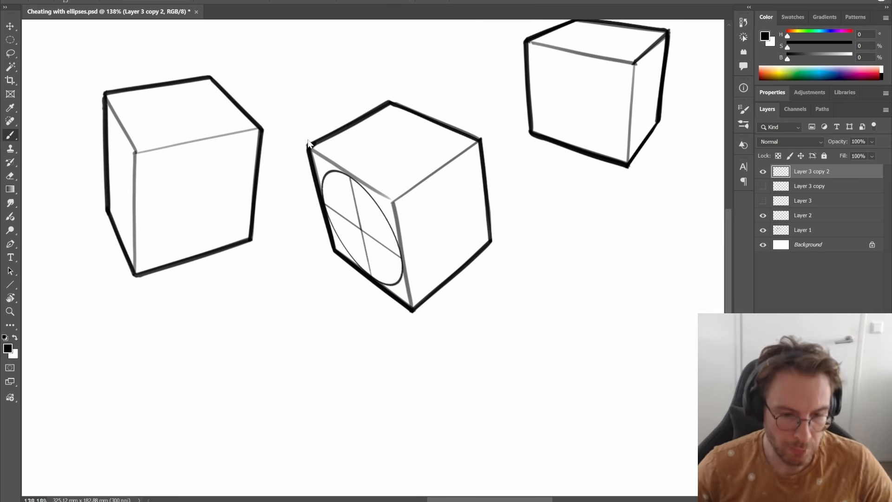
pyautogui.press('b')
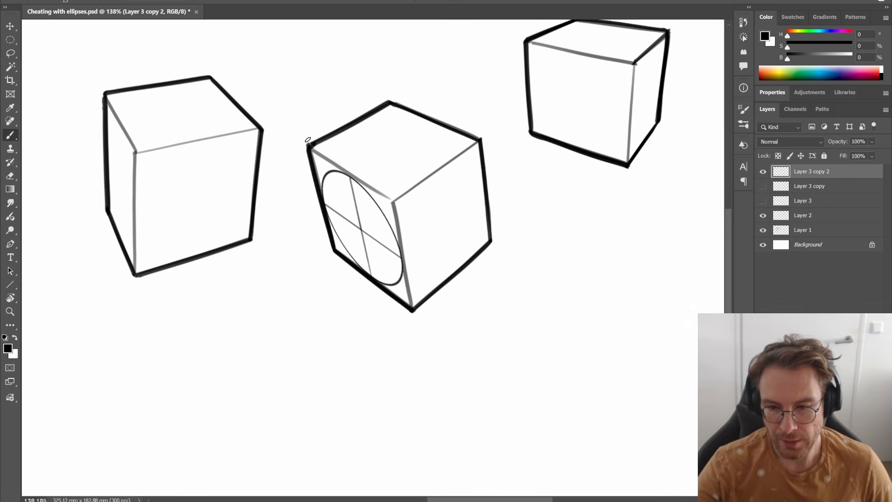
# - Duplicate the hidden Layer 3 copy, show the duplicate, and move and scale it to start at the front edge of the middle cube's right face
pyautogui.click(814, 188)
pyautogui.hotkey('ctrl', 'j')
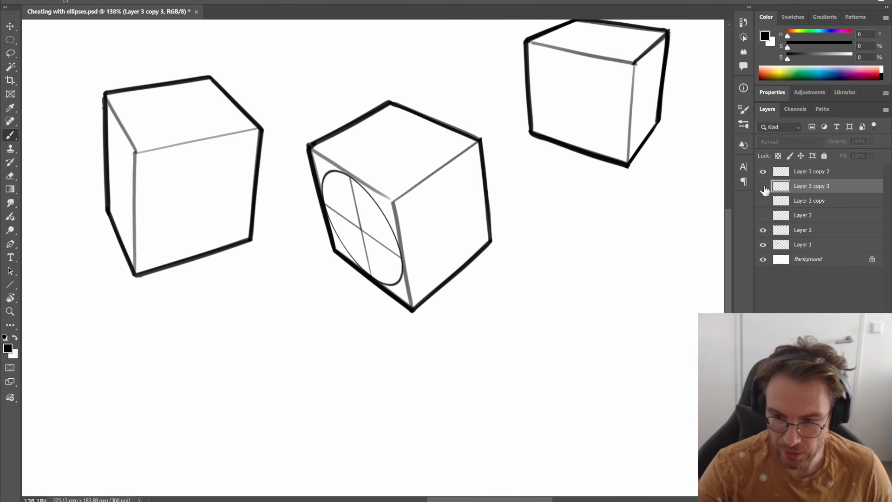
pyautogui.click(763, 186)
pyautogui.press('v')
pyautogui.moveTo(418, 365); pyautogui.dragTo(530, 228)
pyautogui.hotkey('ctrl', 't')
pyautogui.moveTo(565, 154); pyautogui.dragTo(541, 188)
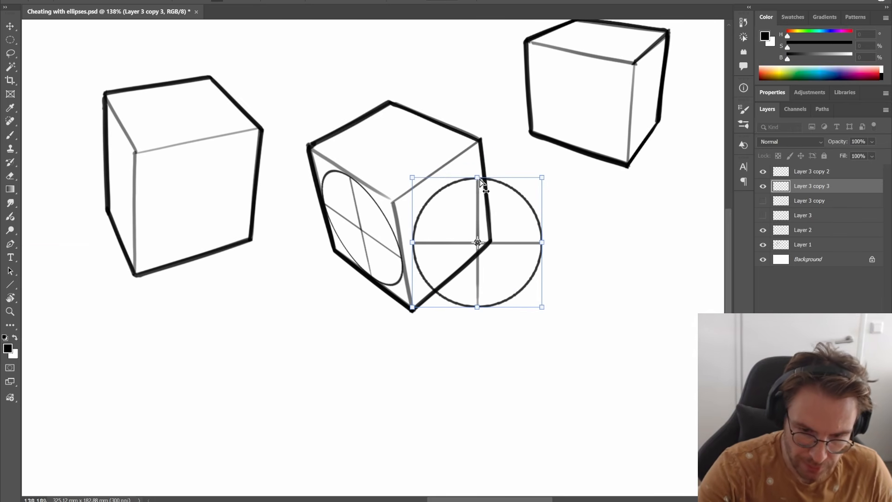
# - Skew and distort the circle to match the edges and corners of the middle cube's right face and apply the transform
pyautogui.moveTo(477, 187); pyautogui.dragTo(460, 196)
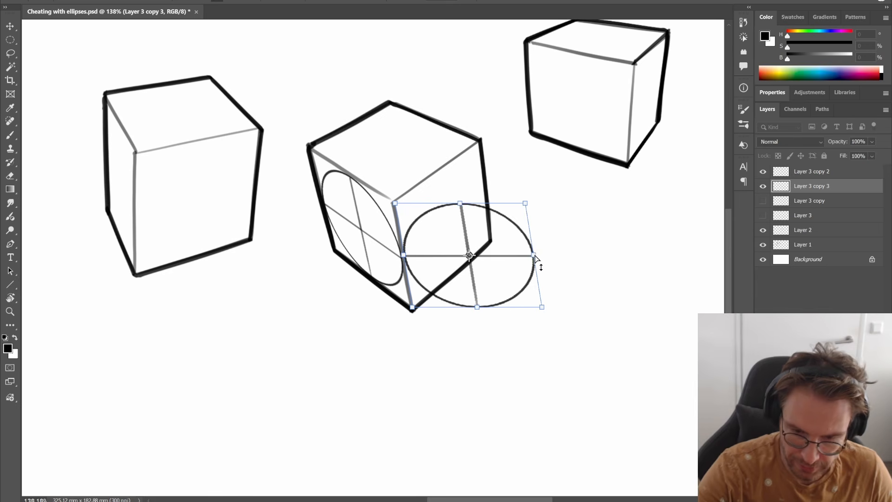
pyautogui.moveTo(534, 255); pyautogui.dragTo(488, 193)
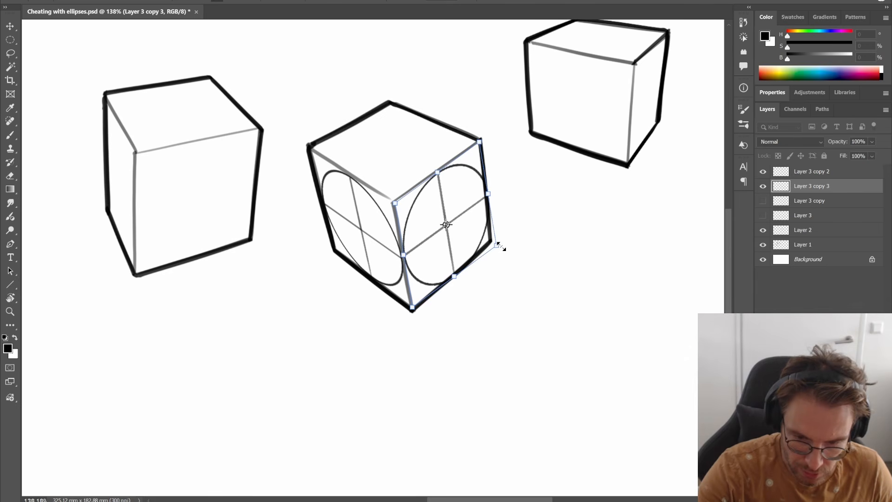
pyautogui.moveTo(497, 244); pyautogui.dragTo(489, 242)
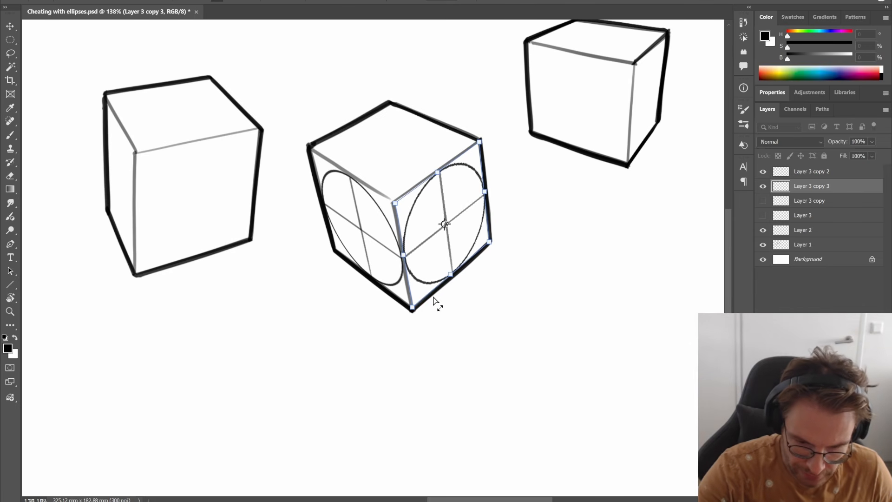
pyautogui.moveTo(413, 306); pyautogui.dragTo(413, 306)
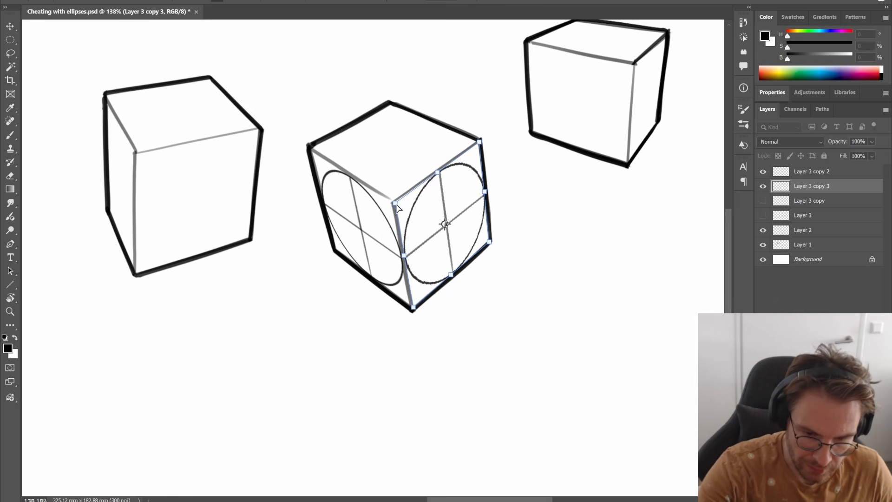
pyautogui.moveTo(397, 206); pyautogui.dragTo(396, 205)
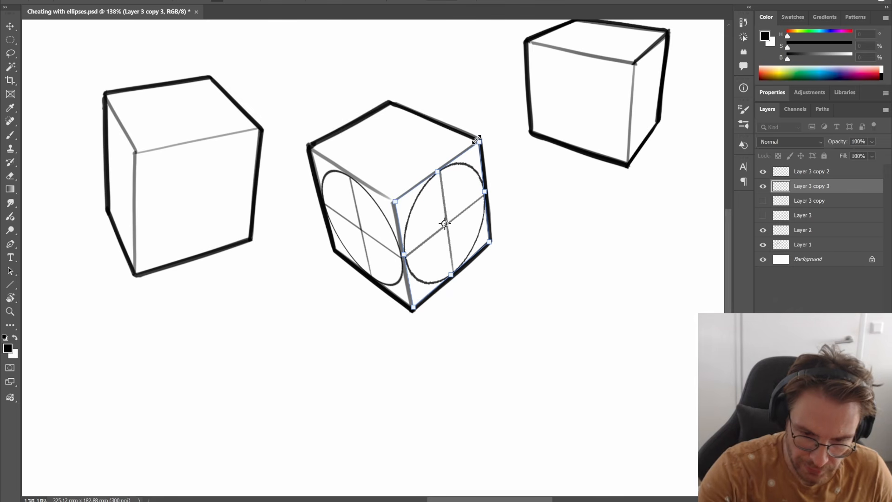
pyautogui.press('Return')
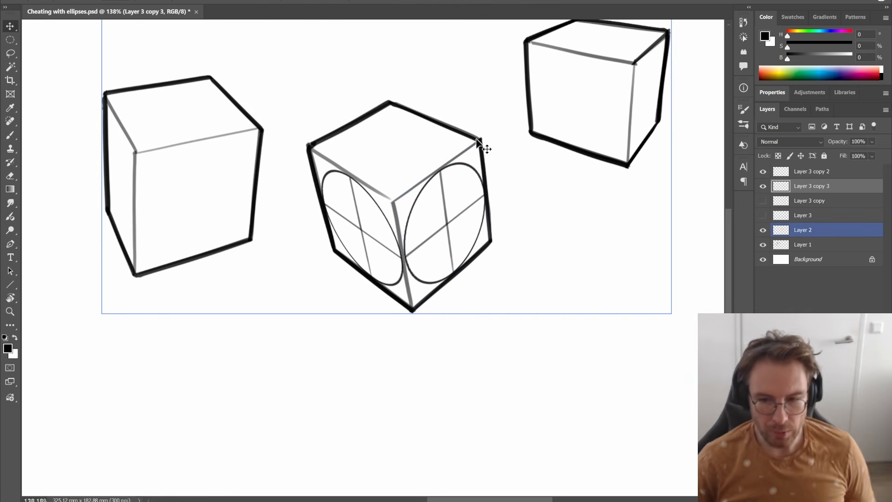
# - On a new top layer, draw three pure red lines along the right face's upper edge, ellipse axis and lower edge, extending beyond the middle cube
pyautogui.click(810, 172)
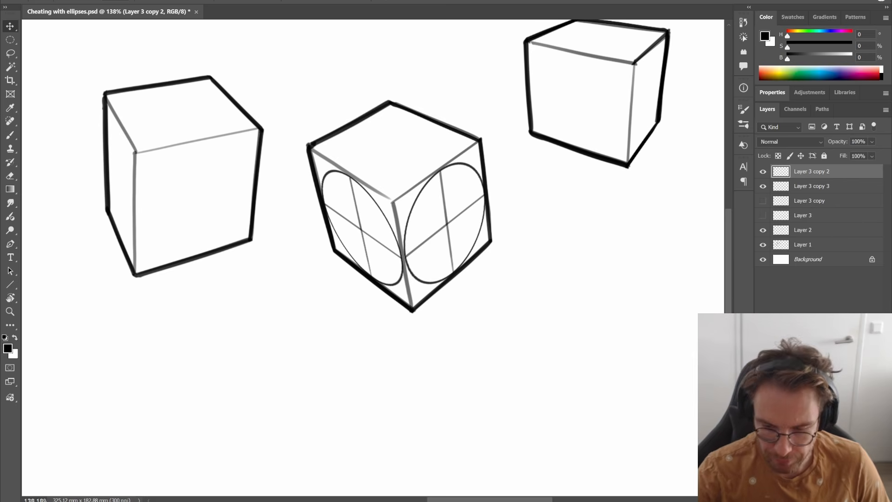
pyautogui.hotkey('ctrl', 'shift', 'alt', 'n')
pyautogui.press('b')
pyautogui.moveTo(826, 61); pyautogui.dragTo(853, 60)
pyautogui.moveTo(832, 48); pyautogui.dragTo(854, 48)
pyautogui.moveTo(441, 227); pyautogui.dragTo(541, 150)
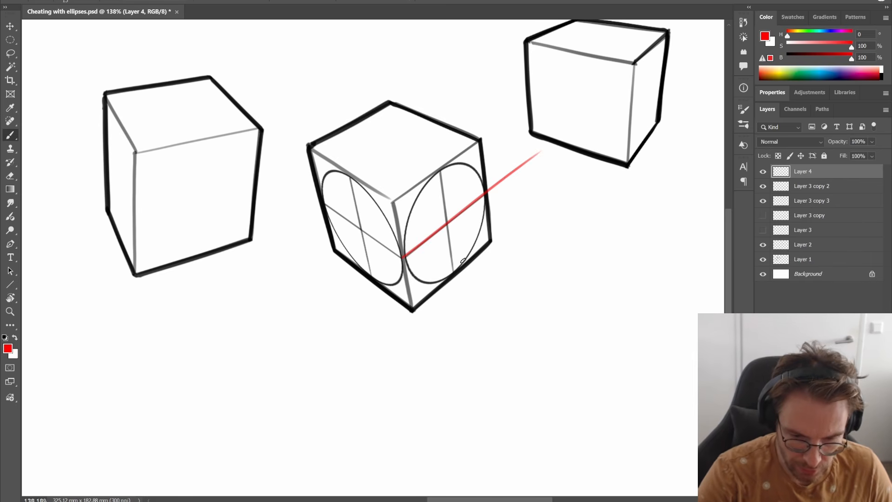
pyautogui.keyDown('shift'); pyautogui.click(538, 202); pyautogui.keyUp('shift')
pyautogui.keyDown('shift'); pyautogui.click(510, 117); pyautogui.keyUp('shift')
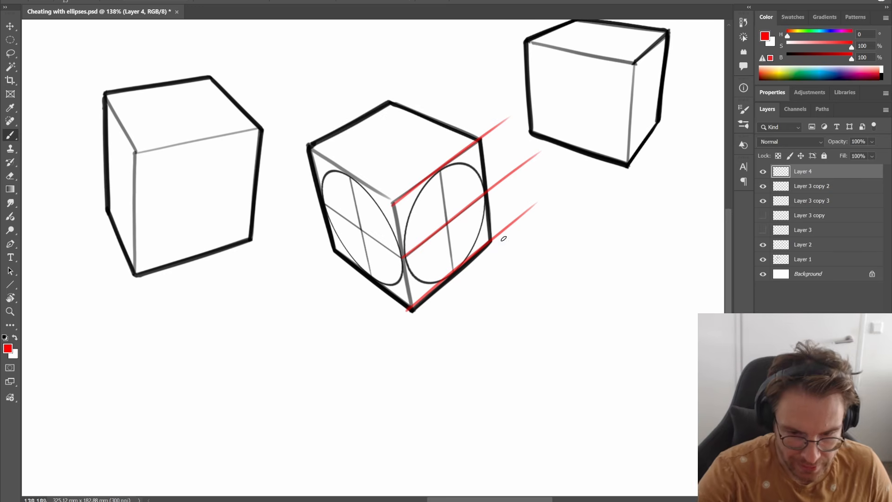
# - Draw matching red lines along the upper edge, ellipse axis and lower edge of the middle cube's left face, extending them outward
pyautogui.press('r')
pyautogui.moveTo(555, 342)
pyautogui.mouseDown()
pyautogui.moveTo(465, 418)
pyautogui.moveTo(355, 307)
pyautogui.moveTo(392, 203)
pyautogui.moveTo(421, 153)
pyautogui.mouseUp()
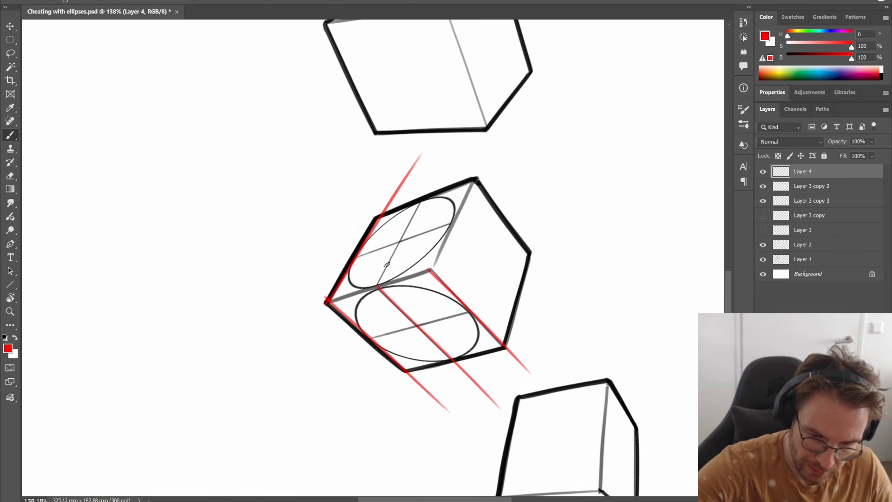
pyautogui.moveTo(378, 286); pyautogui.dragTo(445, 159)
pyautogui.press('r')
pyautogui.moveTo(542, 135); pyautogui.dragTo(468, 71)
pyautogui.moveTo(643, 335); pyautogui.dragTo(588, 390)
# - Duplicate the hidden Layer 3 copy, show the duplicate, and move it beside the rightmost cube's narrow side face
pyautogui.click(814, 217)
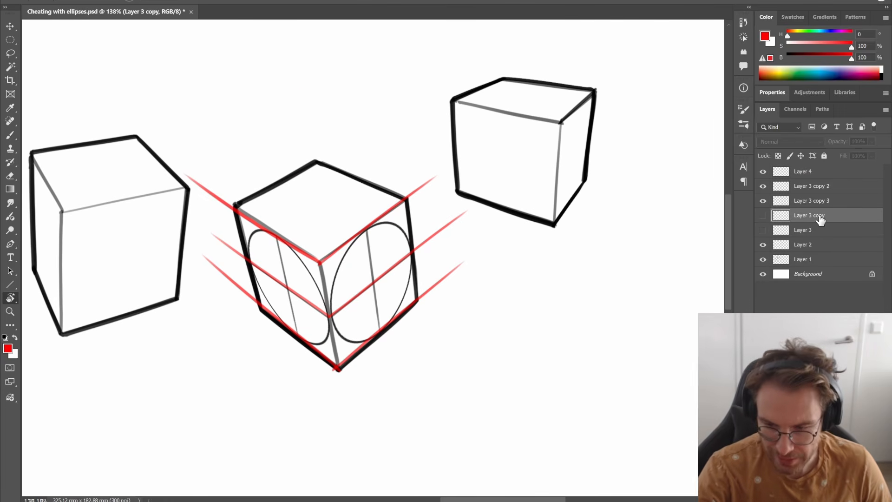
pyautogui.hotkey('ctrl', 'j')
pyautogui.press('v')
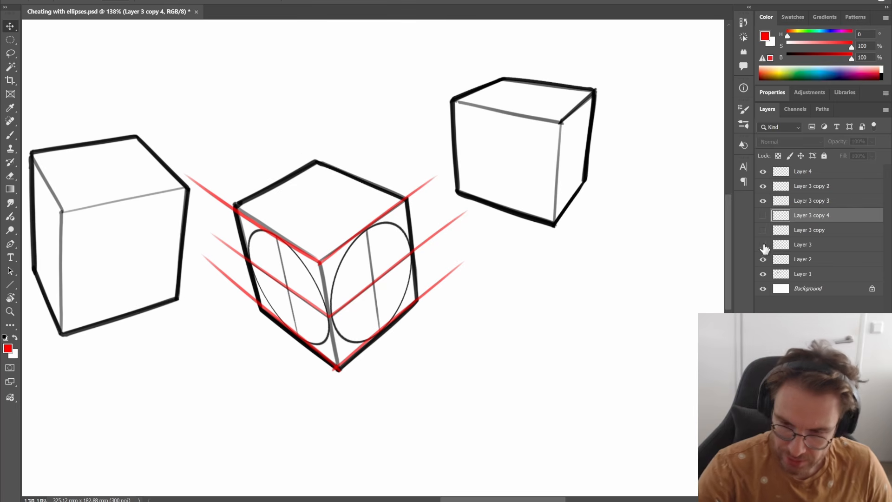
pyautogui.click(762, 215)
pyautogui.moveTo(419, 344); pyautogui.dragTo(688, 109)
pyautogui.moveTo(549, 259); pyautogui.dragTo(386, 361)
pyautogui.moveTo(442, 303); pyautogui.dragTo(454, 278)
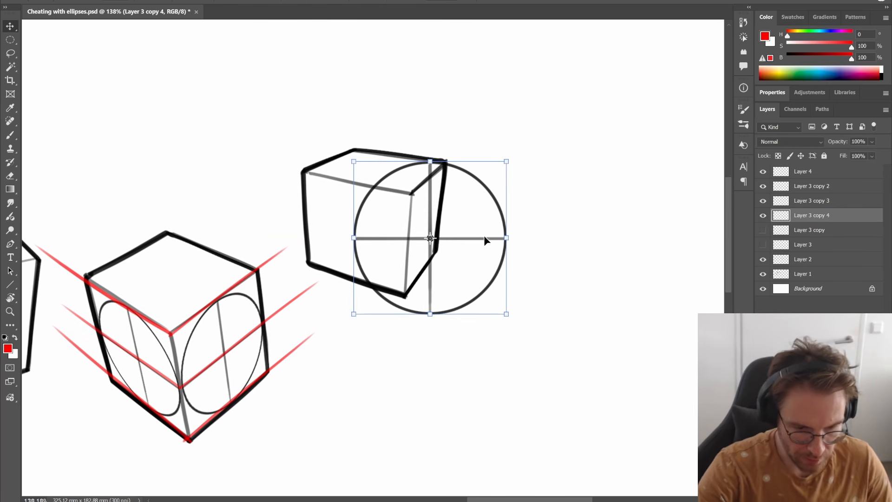
pyautogui.moveTo(483, 241); pyautogui.dragTo(524, 219)
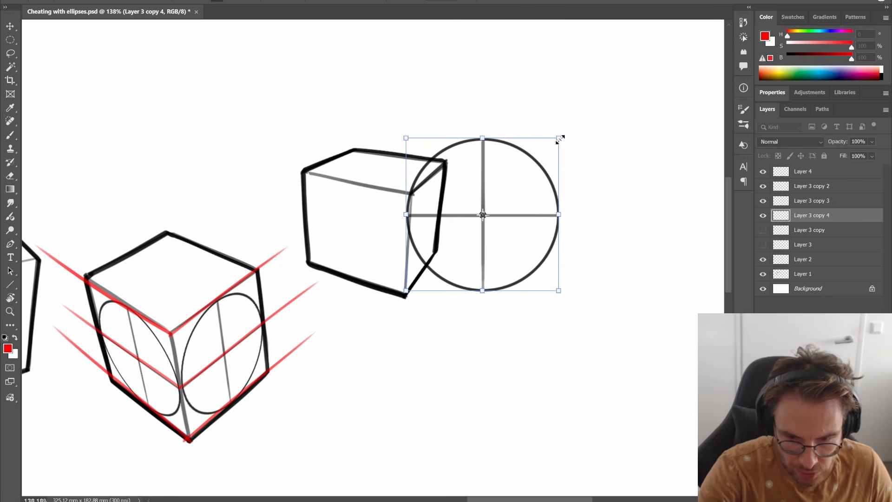
# - Scale the crossed circle down to the front edge's height and skew it onto the rightmost cube's narrow side face
pyautogui.moveTo(559, 139); pyautogui.dragTo(513, 193)
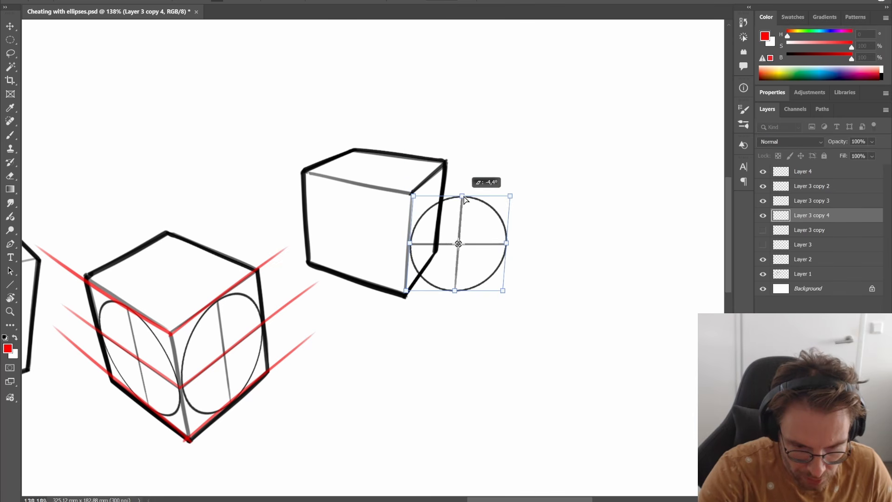
pyautogui.moveTo(511, 241); pyautogui.dragTo(429, 218)
pyautogui.moveTo(454, 200); pyautogui.dragTo(511, 173)
pyautogui.moveTo(366, 187); pyautogui.dragTo(364, 183)
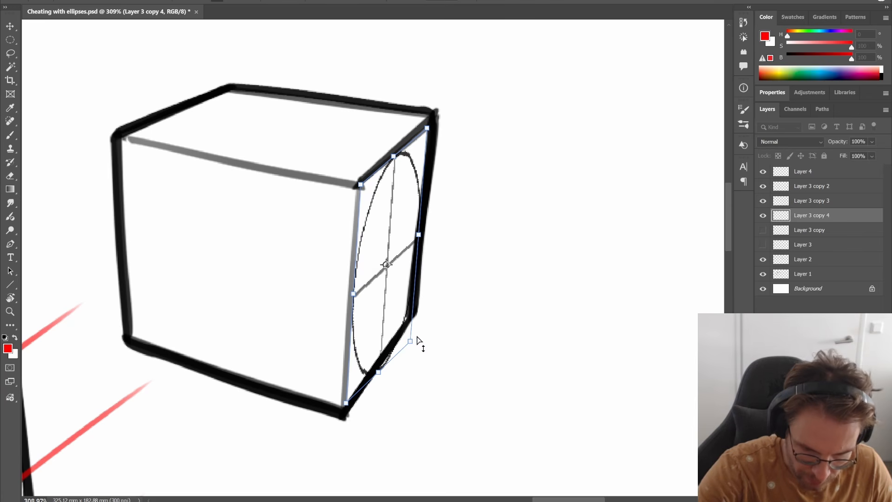
# - Distort the ellipse's four transform corners to fit the rightmost cube's narrow side face and apply the transform
pyautogui.moveTo(411, 341); pyautogui.dragTo(408, 316)
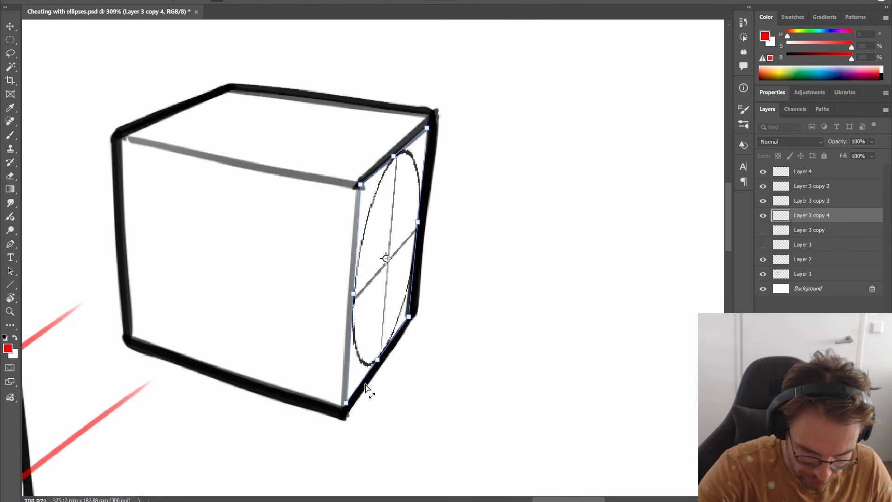
pyautogui.moveTo(428, 131); pyautogui.dragTo(428, 127)
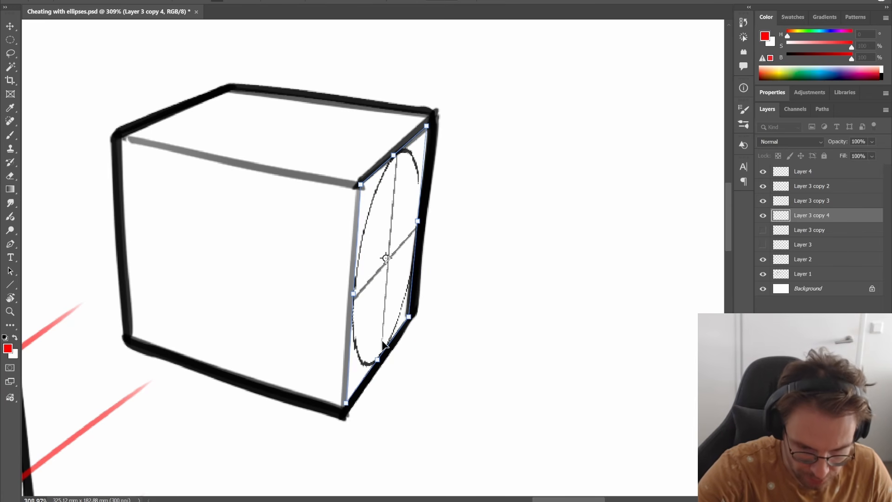
pyautogui.moveTo(348, 406); pyautogui.dragTo(349, 409)
pyautogui.moveTo(408, 316); pyautogui.dragTo(412, 318)
pyautogui.moveTo(361, 185); pyautogui.dragTo(362, 187)
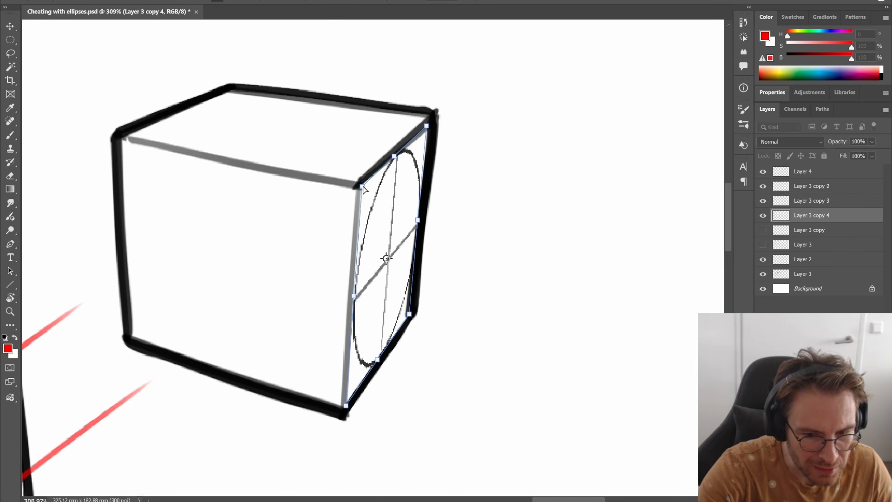
pyautogui.moveTo(428, 126); pyautogui.dragTo(430, 127)
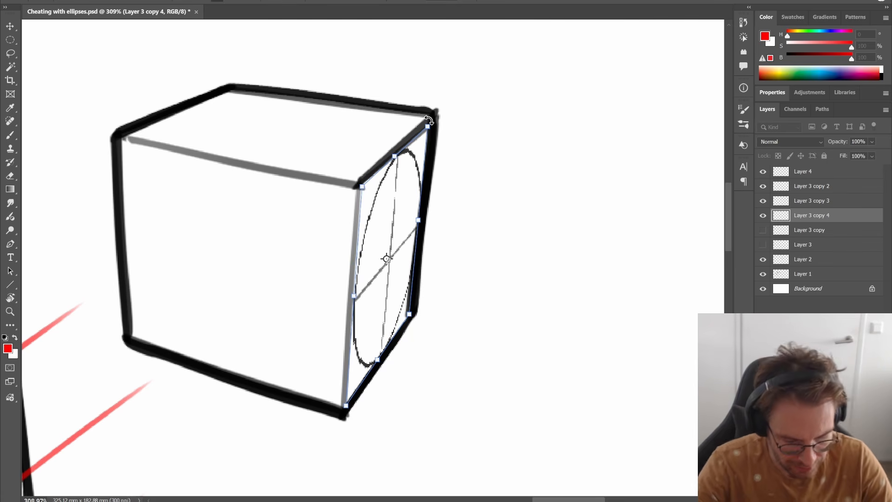
pyautogui.press('Return')
# - Duplicate the hidden Layer 3 copy, show the duplicate, and move it onto the rightmost cube's wide left face
pyautogui.scroll(-5, 463, 252)
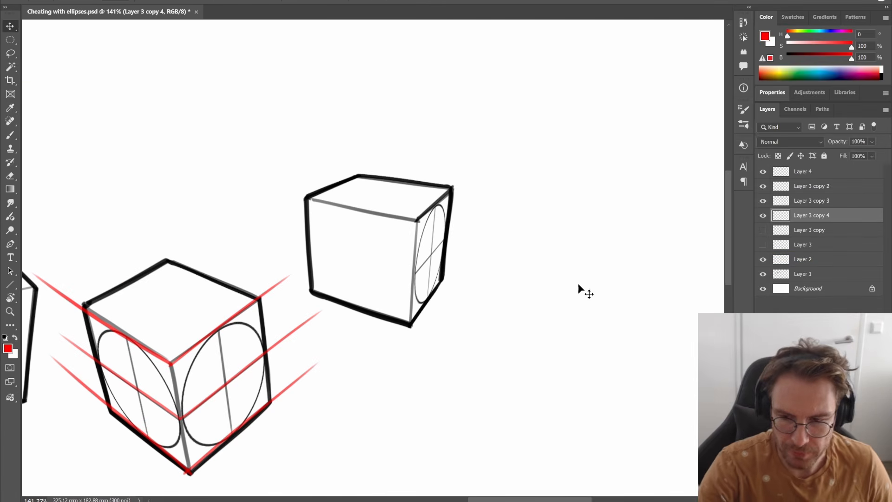
pyautogui.click(804, 232)
pyautogui.hotkey('ctrl', 'j')
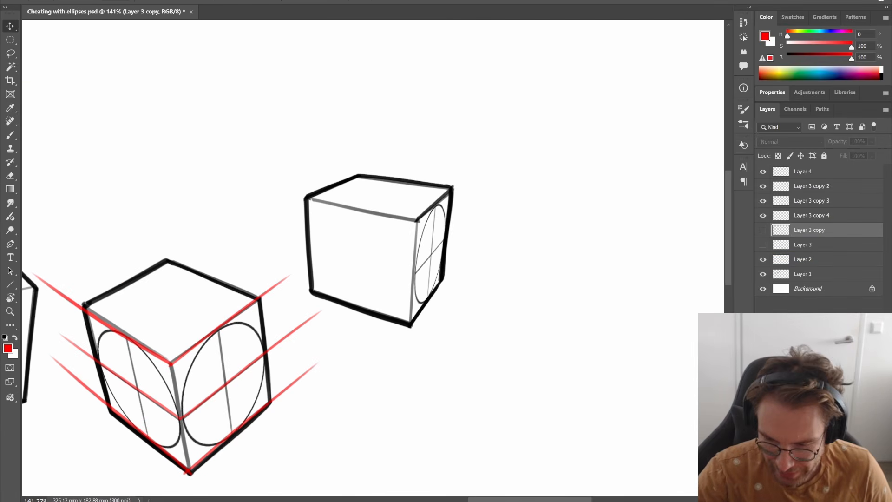
pyautogui.click(763, 230)
pyautogui.keyDown('ctrl'); pyautogui.click(405, 285); pyautogui.keyUp('ctrl')
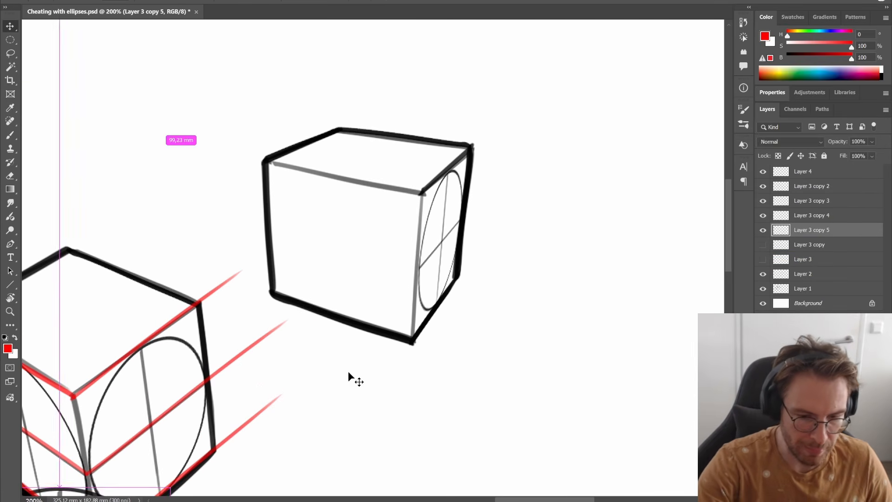
pyautogui.moveTo(323, 420); pyautogui.dragTo(552, 116)
pyautogui.moveTo(389, 322); pyautogui.dragTo(458, 274)
# - Scale, skew and distort the crossed circle to fit the rightmost cube's wide left face and apply the transform
pyautogui.hotkey('ctrl', 't')
pyautogui.moveTo(401, 259); pyautogui.dragTo(425, 199)
pyautogui.moveTo(497, 63); pyautogui.dragTo(423, 144)
pyautogui.moveTo(351, 140); pyautogui.dragTo(342, 162)
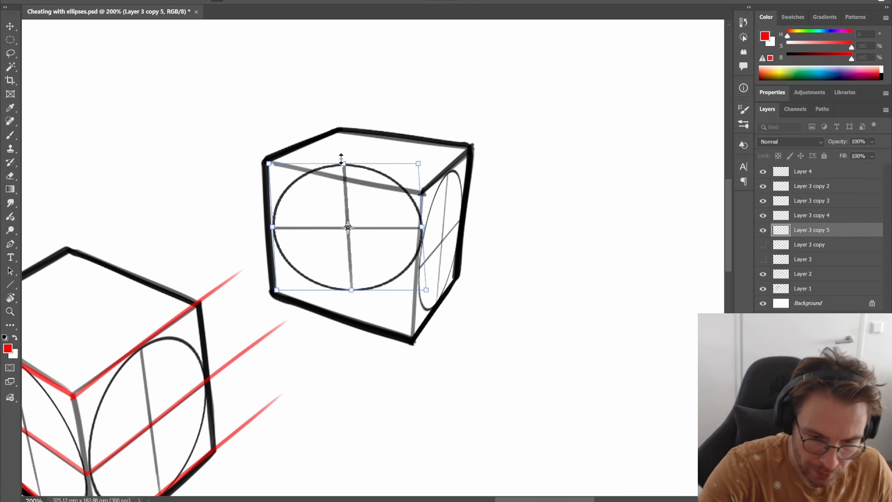
pyautogui.moveTo(422, 228); pyautogui.dragTo(422, 199)
pyautogui.moveTo(277, 292); pyautogui.dragTo(276, 295)
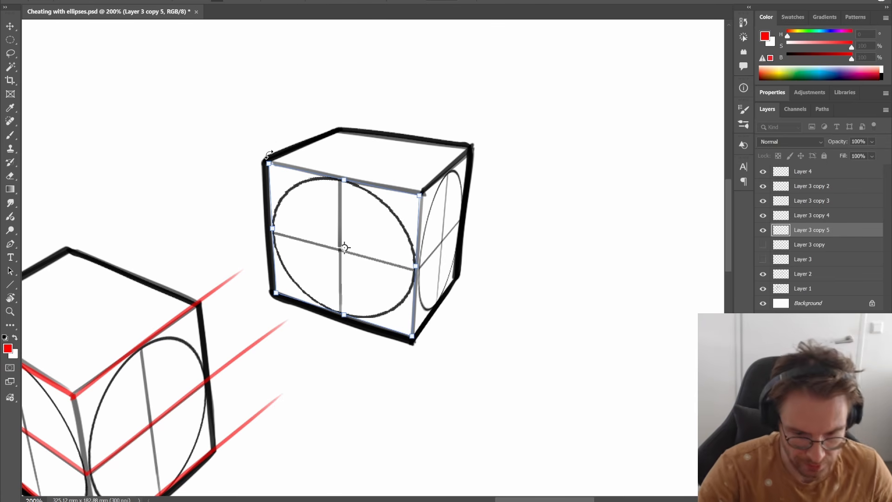
pyautogui.press('Return')
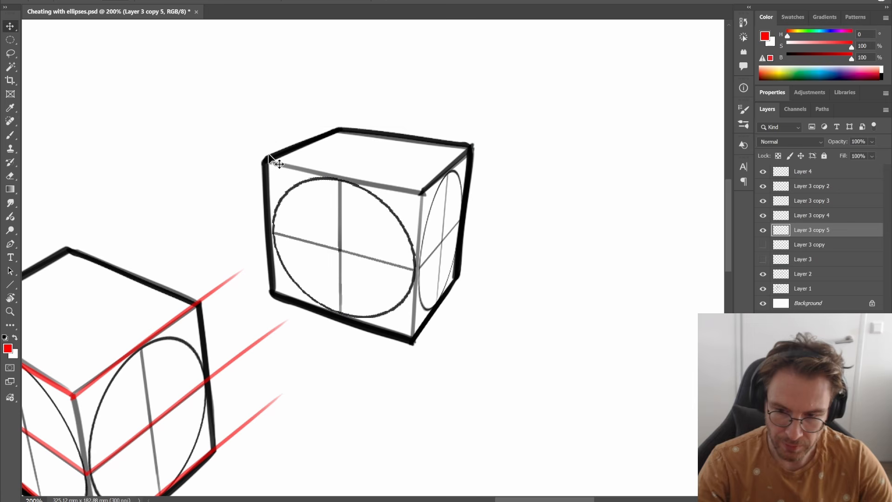
# - On Layer 4, draw red lines along the lower edge, upper edge and ellipse axis of the rightmost cube's narrow side face, extending them outward
pyautogui.click(808, 172)
pyautogui.press('b')
pyautogui.moveTo(413, 340); pyautogui.dragTo(513, 209)
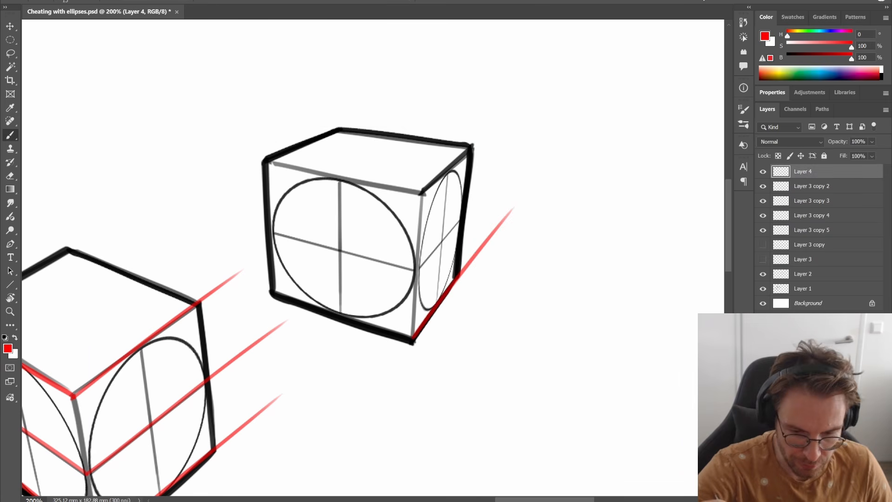
pyautogui.moveTo(422, 197); pyautogui.dragTo(540, 93)
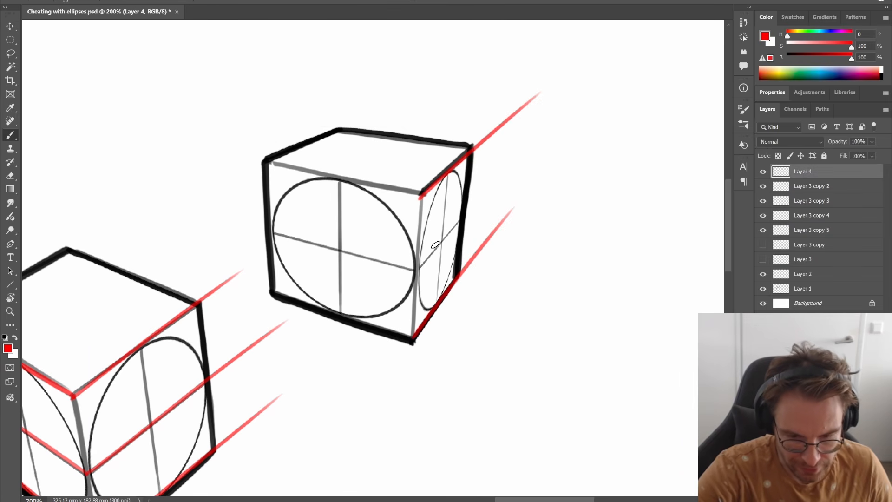
pyautogui.moveTo(416, 269); pyautogui.dragTo(529, 150)
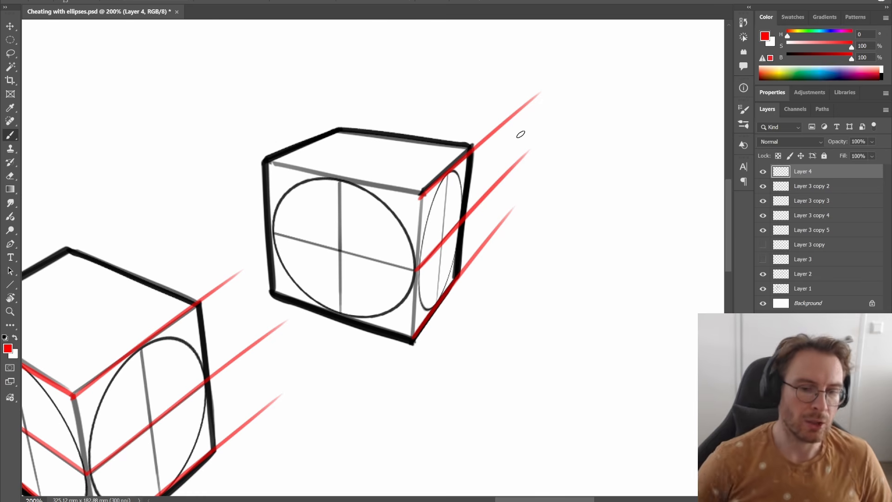
# - Rotate the canvas and draw matching red lines along the lower edge, ellipse axis and upper edge of the rightmost cube's wide left face
pyautogui.press('r')
pyautogui.moveTo(483, 110); pyautogui.dragTo(492, 370)
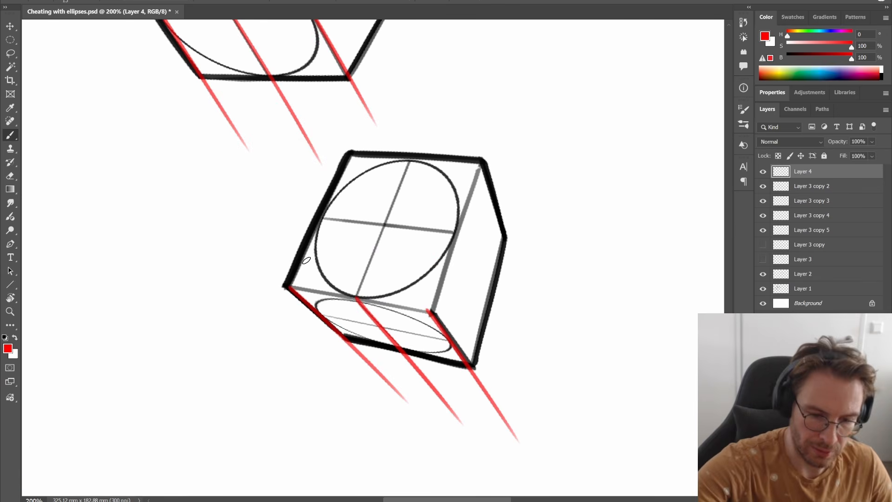
pyautogui.moveTo(289, 285); pyautogui.dragTo(375, 117)
pyautogui.moveTo(356, 299); pyautogui.dragTo(409, 160)
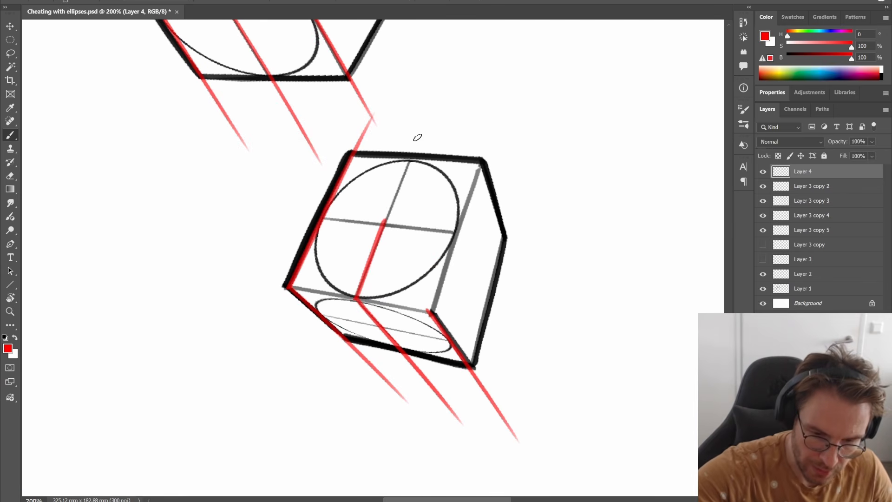
pyautogui.moveTo(399, 324); pyautogui.dragTo(254, 383)
pyautogui.hotkey('ctrl', 'z')
pyautogui.moveTo(211, 356); pyautogui.dragTo(285, 154)
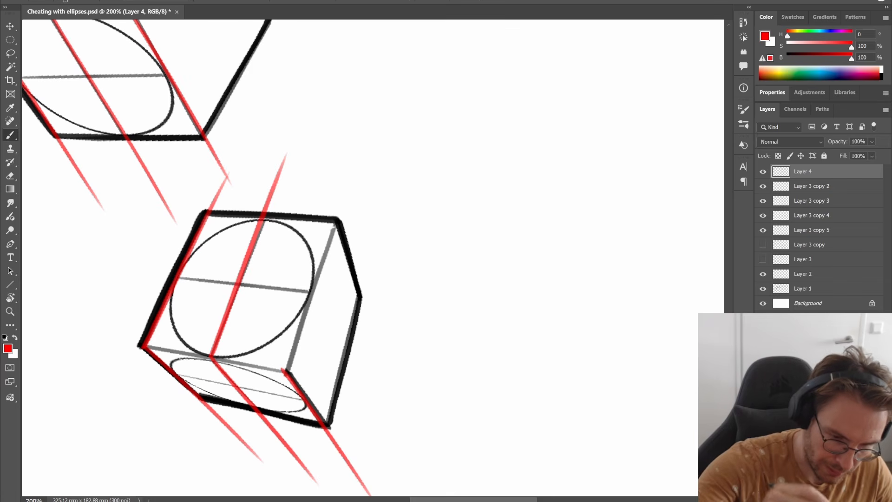
pyautogui.hotkey('ctrl', 'z')
pyautogui.moveTo(212, 358); pyautogui.dragTo(304, 133)
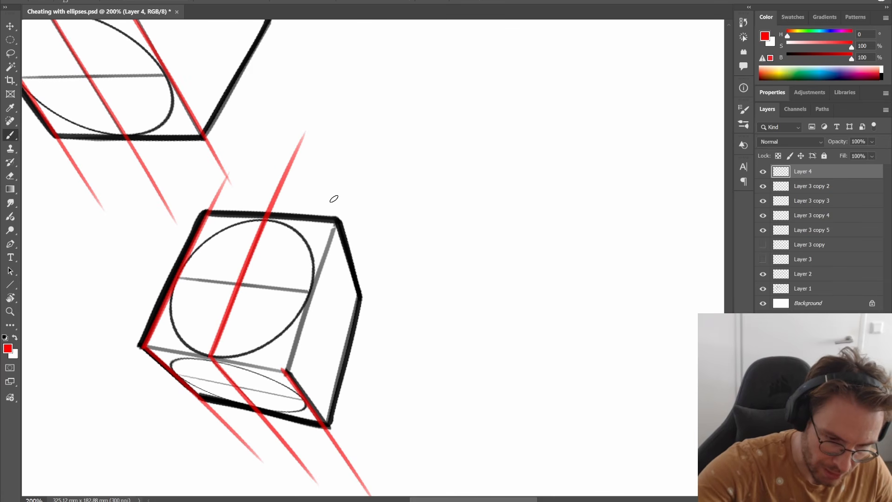
pyautogui.moveTo(285, 370); pyautogui.dragTo(378, 110)
# - Turn the canvas upright and mark the gaps between the extended red lines on both sides of the rightmost cube with short red strokes
pyautogui.press('r')
pyautogui.moveTo(404, 155)
pyautogui.mouseDown()
pyautogui.moveTo(538, 117)
pyautogui.moveTo(437, 86)
pyautogui.mouseUp()
pyautogui.moveTo(325, 314)
pyautogui.mouseDown()
pyautogui.moveTo(324, 367)
pyautogui.moveTo(303, 308)
pyautogui.moveTo(315, 342)
pyautogui.mouseUp()
pyautogui.press('b')
pyautogui.moveTo(317, 376); pyautogui.dragTo(320, 405)
pyautogui.press('space')
pyautogui.moveTo(538, 275)
pyautogui.mouseDown()
pyautogui.moveTo(519, 168)
pyautogui.moveTo(482, 124)
pyautogui.moveTo(504, 158)
pyautogui.mouseUp()
pyautogui.moveTo(506, 198); pyautogui.dragTo(502, 218)
pyautogui.keyDown('alt'); pyautogui.click(507, 273); pyautogui.keyUp('alt')
# - Sketch a wide red rectangle in slight perspective above the rightmost cube
pyautogui.press('space')
pyautogui.moveTo(534, 269); pyautogui.dragTo(548, 249)
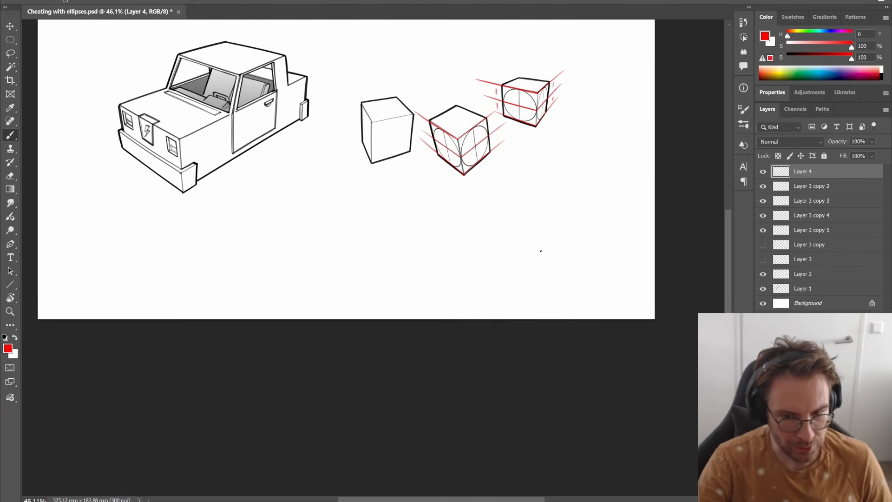
pyautogui.press('space')
pyautogui.moveTo(525, 122); pyautogui.dragTo(522, 209)
pyautogui.hotkey('ctrl', 'space')
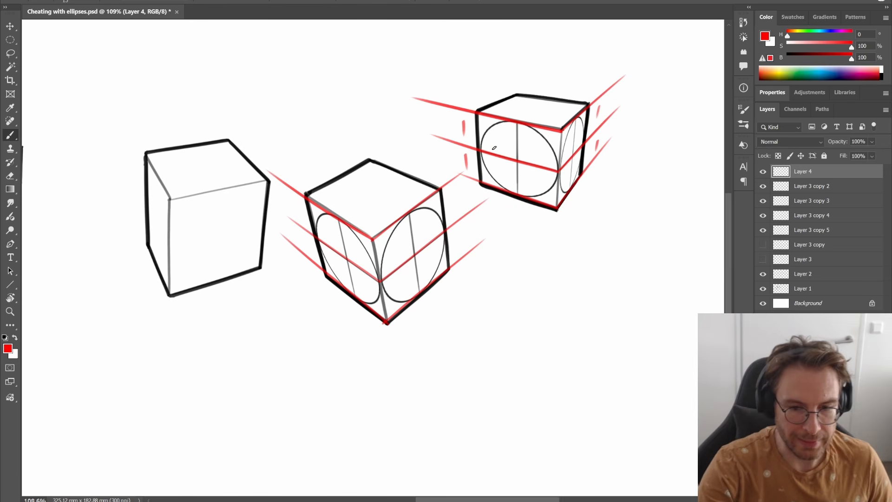
pyautogui.moveTo(522, 98); pyautogui.dragTo(445, 191)
pyautogui.moveTo(389, 110)
pyautogui.mouseDown()
pyautogui.moveTo(392, 144)
pyautogui.moveTo(473, 154)
pyautogui.moveTo(483, 113)
pyautogui.moveTo(478, 164)
pyautogui.mouseUp()
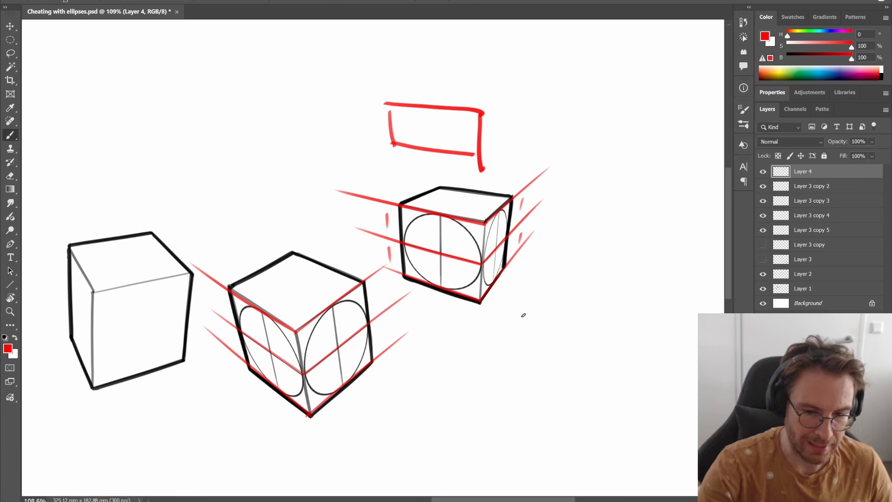
# - Sketch a slanted red four-sided face above the middle cube, following its left face's perspective
pyautogui.moveTo(216, 213); pyautogui.dragTo(268, 248)
pyautogui.moveTo(257, 191); pyautogui.dragTo(267, 249)
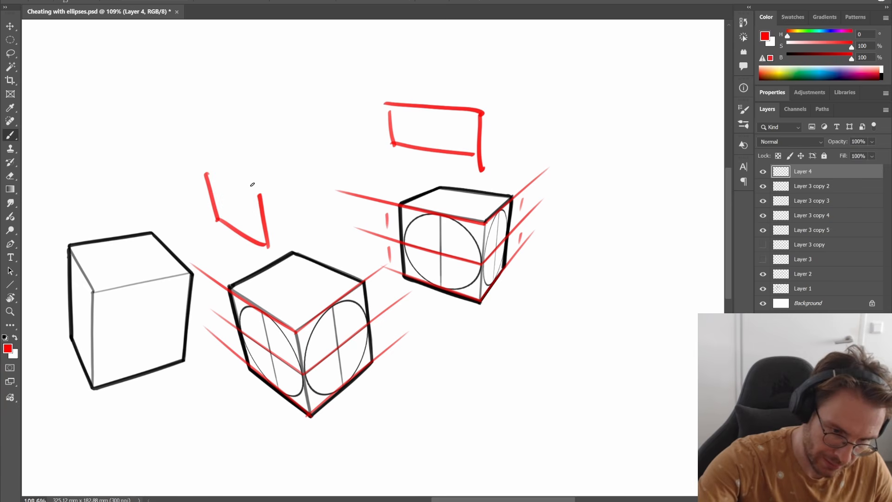
pyautogui.moveTo(201, 165); pyautogui.dragTo(270, 185)
# - Sketch a crossed red ellipse inside the slanted face above the middle cube and thicken its upper-left and lower-right arcs
pyautogui.hotkey('ctrl', 'space')
pyautogui.moveTo(195, 227)
pyautogui.mouseDown()
pyautogui.moveTo(217, 249)
pyautogui.moveTo(254, 177)
pyautogui.mouseUp()
pyautogui.moveTo(185, 191); pyautogui.dragTo(250, 224)
pyautogui.moveTo(216, 138); pyautogui.dragTo(237, 266)
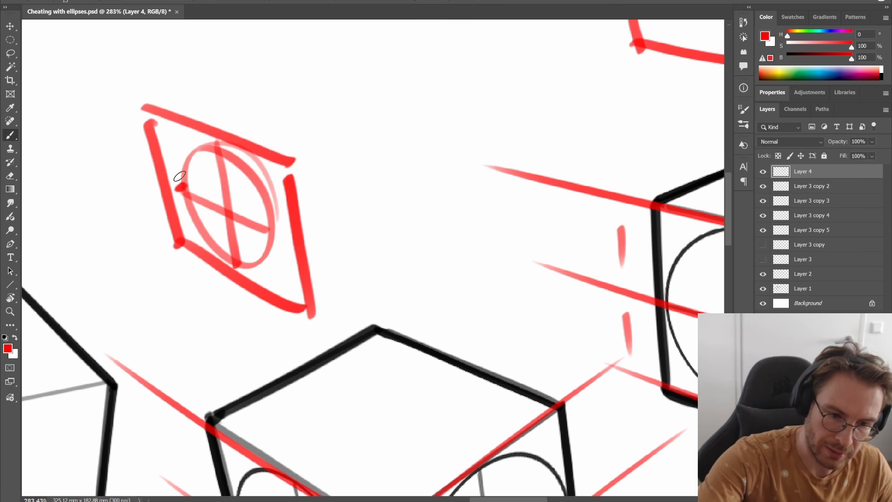
pyautogui.moveTo(179, 192); pyautogui.dragTo(211, 136)
pyautogui.moveTo(243, 267)
pyautogui.mouseDown()
pyautogui.moveTo(273, 235)
pyautogui.moveTo(242, 268)
pyautogui.mouseUp()
# - Divide the rectangle above the rightmost cube with a vertical line and draw thick red upper-left and lower-right arcs in its right half
pyautogui.press('space')
pyautogui.moveTo(534, 234); pyautogui.dragTo(288, 386)
pyautogui.moveTo(447, 194); pyautogui.dragTo(383, 249)
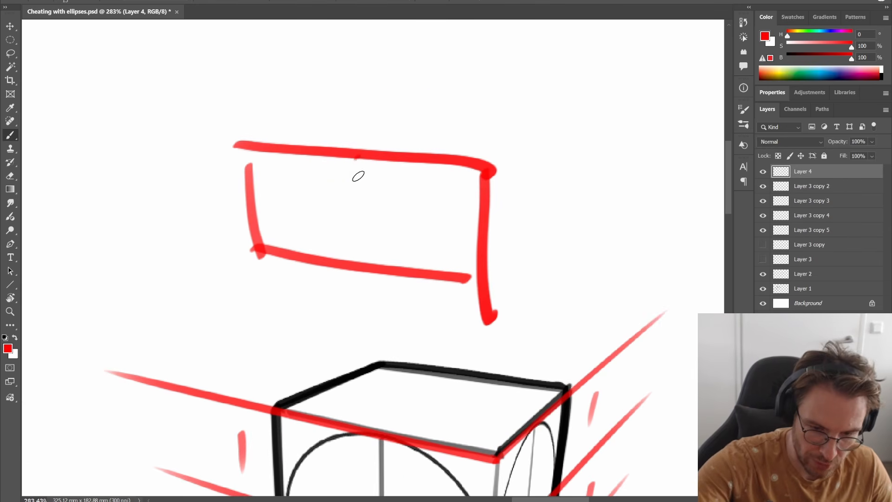
pyautogui.moveTo(358, 176); pyautogui.dragTo(367, 284)
pyautogui.moveTo(394, 166); pyautogui.dragTo(366, 201)
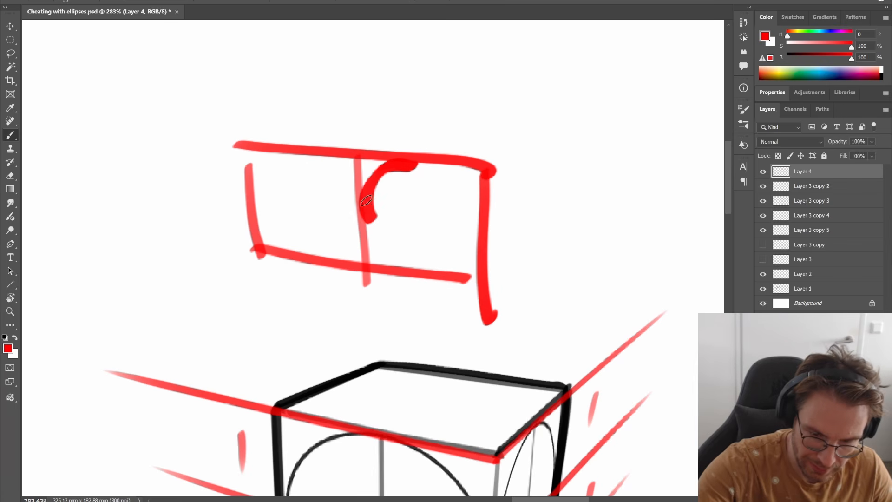
pyautogui.moveTo(424, 266); pyautogui.dragTo(472, 229)
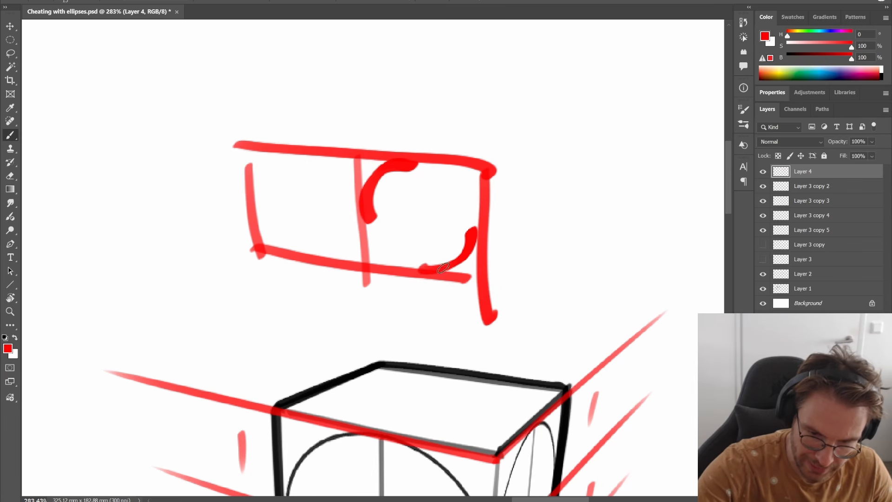
# - Set the brush to blue (hue 220) and draw the upper-right and lower-left arcs of both sketched ellipses
pyautogui.click(827, 31)
pyautogui.moveTo(413, 165)
pyautogui.mouseDown()
pyautogui.moveTo(454, 179)
pyautogui.moveTo(473, 229)
pyautogui.mouseUp()
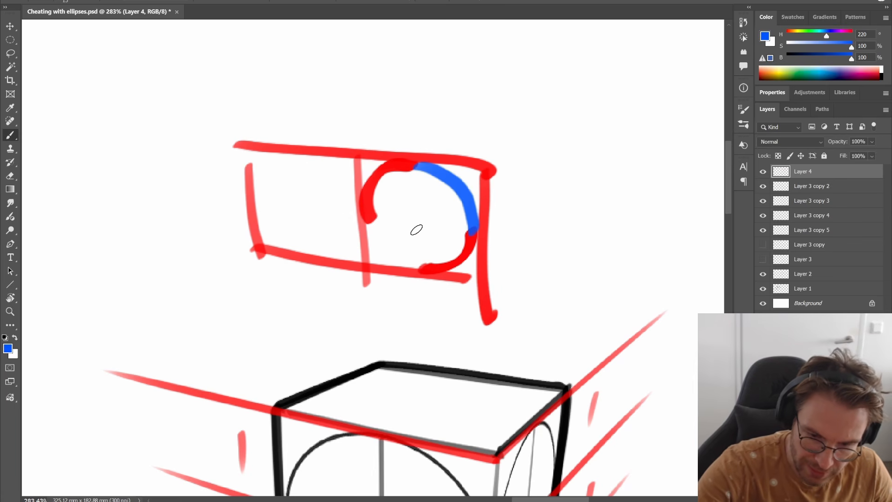
pyautogui.moveTo(370, 222)
pyautogui.mouseDown()
pyautogui.moveTo(378, 239)
pyautogui.moveTo(425, 265)
pyautogui.mouseUp()
pyautogui.moveTo(313, 330); pyautogui.dragTo(670, 66)
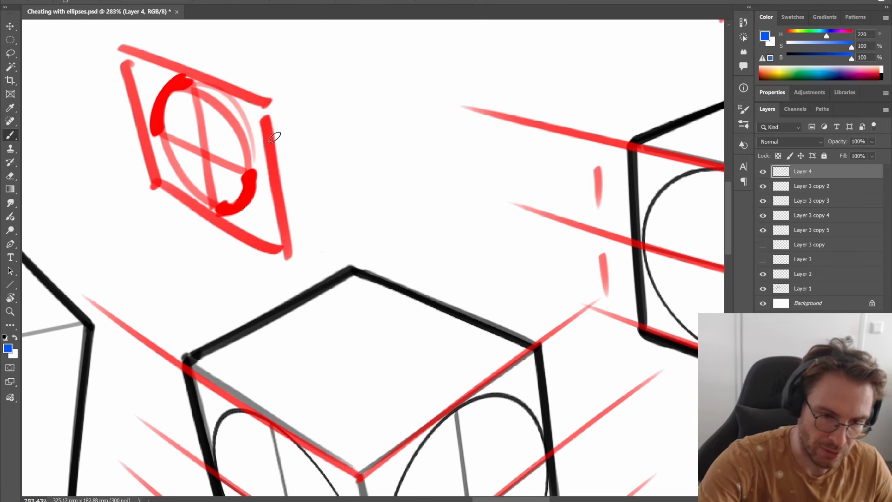
pyautogui.moveTo(191, 85)
pyautogui.mouseDown()
pyautogui.moveTo(254, 149)
pyautogui.moveTo(254, 172)
pyautogui.mouseUp()
pyautogui.moveTo(159, 135); pyautogui.dragTo(216, 204)
# - Sample the sketch's red and draw an adjoining narrow side face to the right of the rectangle above the rightmost cube
pyautogui.moveTo(349, 247); pyautogui.dragTo(362, 241)
pyautogui.hotkey('ctrl', '0')
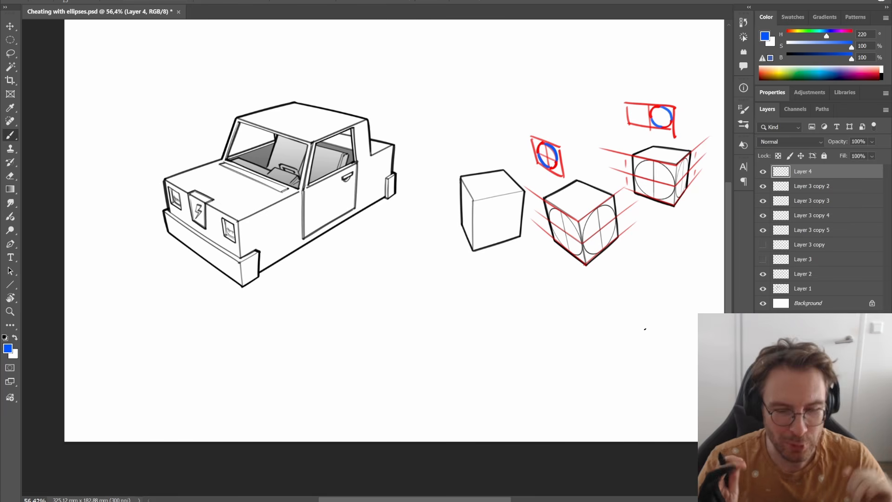
pyautogui.moveTo(536, 223); pyautogui.dragTo(472, 316)
pyautogui.moveTo(552, 252); pyautogui.dragTo(468, 264)
pyautogui.moveTo(543, 185); pyautogui.dragTo(558, 173)
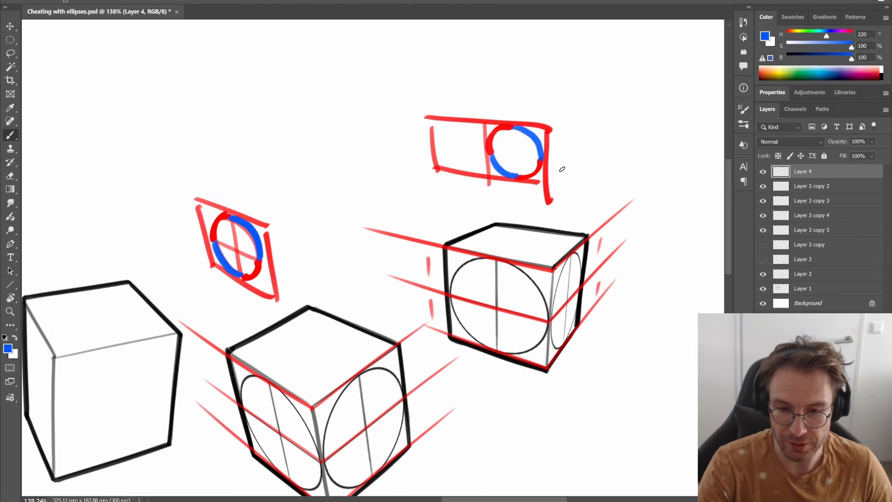
pyautogui.press('x')
pyautogui.keyDown('alt'); pyautogui.click(546, 178); pyautogui.keyUp('alt')
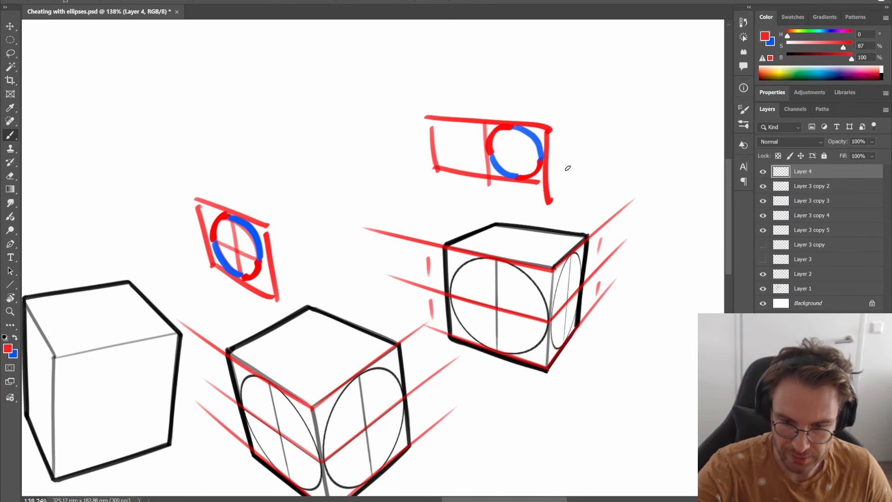
pyautogui.moveTo(563, 173)
pyautogui.mouseDown()
pyautogui.moveTo(604, 134)
pyautogui.moveTo(600, 90)
pyautogui.mouseUp()
pyautogui.moveTo(560, 125); pyautogui.dragTo(555, 185)
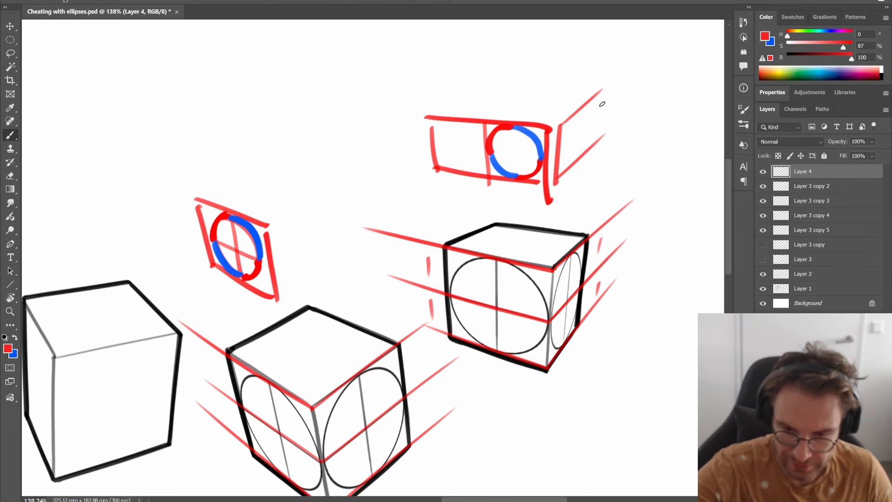
pyautogui.moveTo(599, 94); pyautogui.dragTo(591, 153)
# - Draw thick red upper-right and lower-left ellipse arcs inside the narrow side face sketched above the rightmost cube
pyautogui.moveTo(598, 192); pyautogui.dragTo(613, 188)
pyautogui.moveTo(545, 317); pyautogui.dragTo(513, 277)
pyautogui.moveTo(531, 208); pyautogui.dragTo(474, 350)
pyautogui.moveTo(473, 143)
pyautogui.mouseDown()
pyautogui.moveTo(503, 148)
pyautogui.moveTo(499, 167)
pyautogui.mouseUp()
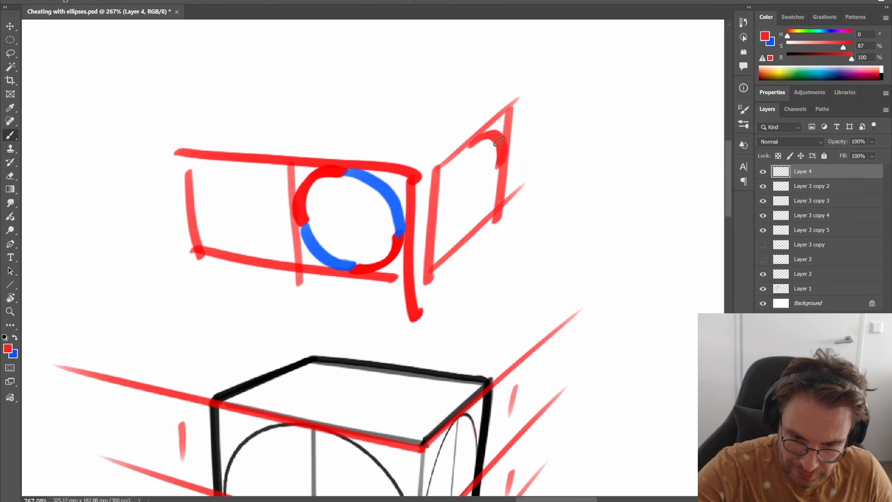
pyautogui.moveTo(438, 219)
pyautogui.mouseDown()
pyautogui.moveTo(453, 242)
pyautogui.moveTo(465, 235)
pyautogui.moveTo(440, 220)
pyautogui.moveTo(466, 234)
pyautogui.mouseUp()
pyautogui.moveTo(494, 233); pyautogui.dragTo(467, 239)
# - Sketch a red adjoining right face beside the slanted face above the middle cube
pyautogui.moveTo(478, 301); pyautogui.dragTo(532, 224)
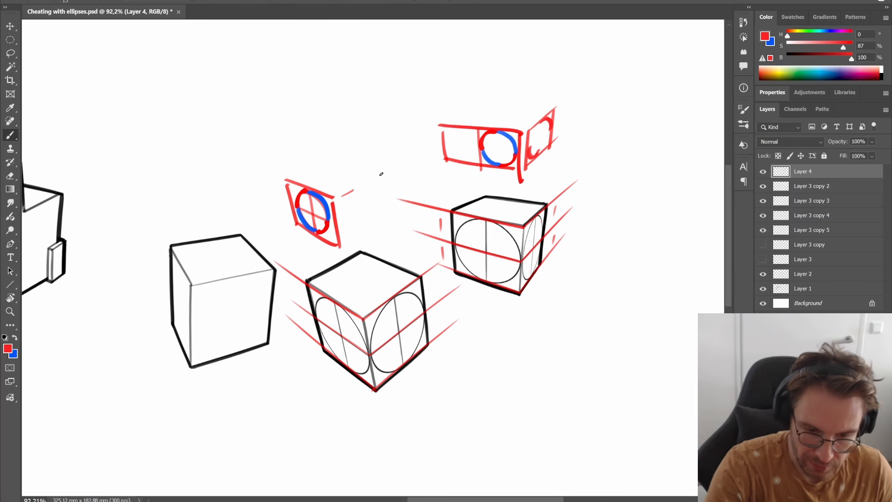
pyautogui.moveTo(344, 198); pyautogui.dragTo(340, 238)
pyautogui.moveTo(384, 174); pyautogui.dragTo(387, 217)
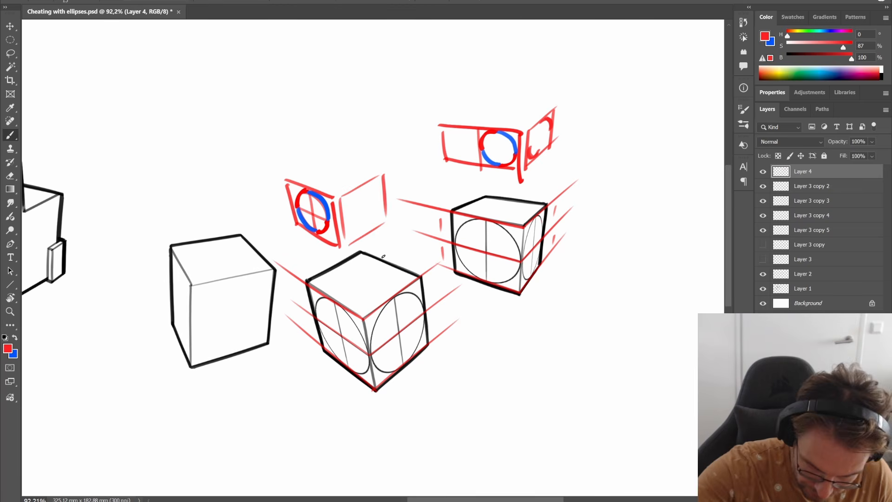
# - Draw an ellipse in the new right face above the middle cube, with red upper-right and lower-left arcs and blue connecting arcs
pyautogui.scroll(5, 374, 207)
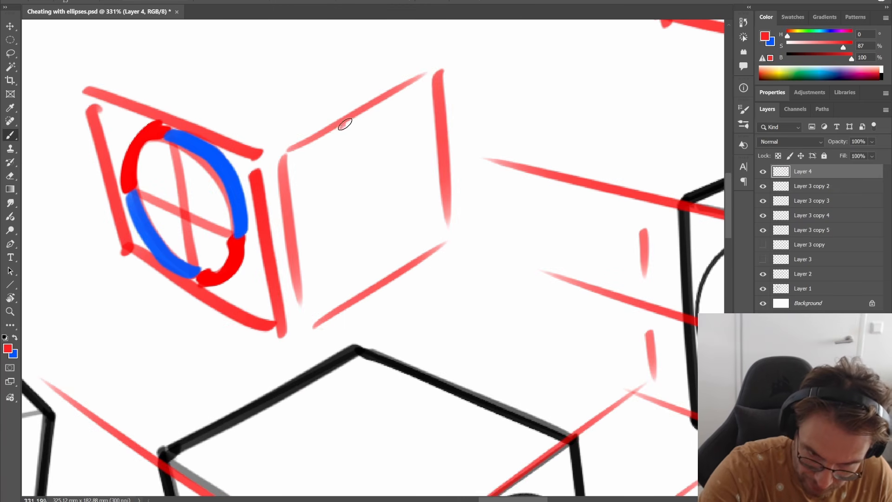
pyautogui.moveTo(344, 124)
pyautogui.mouseDown()
pyautogui.moveTo(426, 136)
pyautogui.moveTo(420, 183)
pyautogui.mouseUp()
pyautogui.moveTo(302, 220)
pyautogui.mouseDown()
pyautogui.moveTo(339, 291)
pyautogui.moveTo(395, 258)
pyautogui.mouseUp()
pyautogui.press('x')
pyautogui.moveTo(302, 251)
pyautogui.mouseDown()
pyautogui.moveTo(333, 141)
pyautogui.moveTo(359, 111)
pyautogui.mouseUp()
pyautogui.moveTo(342, 126); pyautogui.dragTo(302, 220)
pyautogui.moveTo(378, 273); pyautogui.dragTo(427, 159)
pyautogui.moveTo(428, 170)
pyautogui.mouseDown()
pyautogui.moveTo(410, 230)
pyautogui.moveTo(378, 273)
pyautogui.mouseUp()
# - Complete the ellipse in the narrow side face sketched above the rightmost cube with blue arcs
pyautogui.press('space')
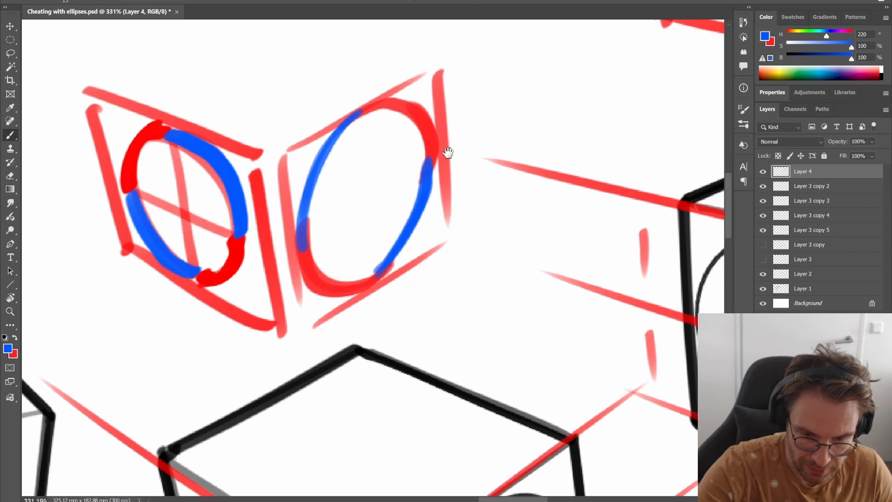
pyautogui.moveTo(495, 193); pyautogui.dragTo(425, 194)
pyautogui.moveTo(607, 176); pyautogui.dragTo(428, 261)
pyautogui.moveTo(471, 209); pyautogui.dragTo(541, 206)
pyautogui.moveTo(442, 204)
pyautogui.mouseDown()
pyautogui.moveTo(491, 107)
pyautogui.moveTo(442, 185)
pyautogui.mouseUp()
pyautogui.moveTo(475, 216)
pyautogui.mouseDown()
pyautogui.moveTo(518, 133)
pyautogui.moveTo(474, 213)
pyautogui.mouseUp()
pyautogui.moveTo(485, 246); pyautogui.dragTo(414, 247)
# - Switch back to red and draw the upper-right and lower-left ellipse arcs on the leftmost cube's right face
pyautogui.moveTo(536, 318); pyautogui.dragTo(562, 260)
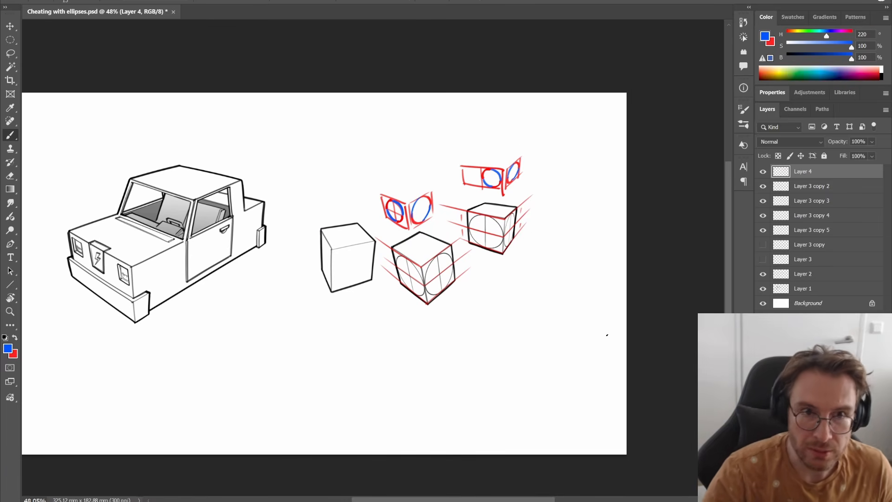
pyautogui.moveTo(360, 266); pyautogui.dragTo(407, 254)
pyautogui.press('x')
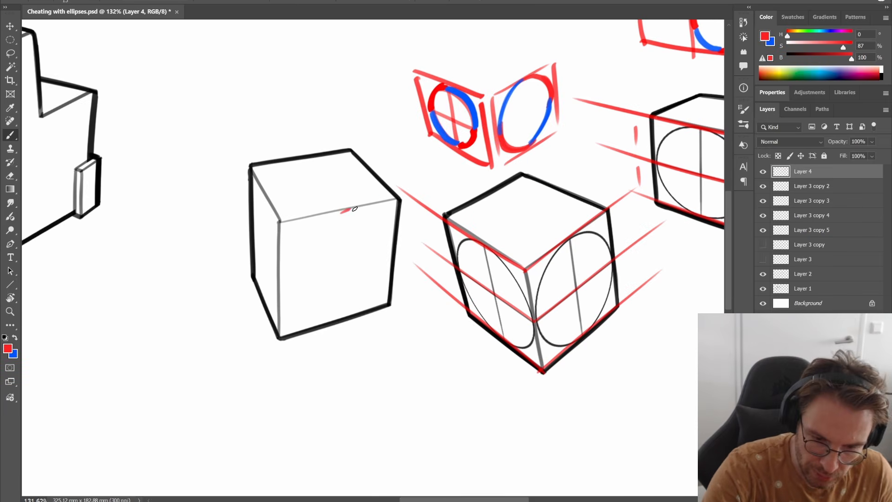
pyautogui.moveTo(354, 208); pyautogui.dragTo(389, 240)
pyautogui.moveTo(283, 284)
pyautogui.mouseDown()
pyautogui.moveTo(286, 308)
pyautogui.moveTo(343, 318)
pyautogui.mouseUp()
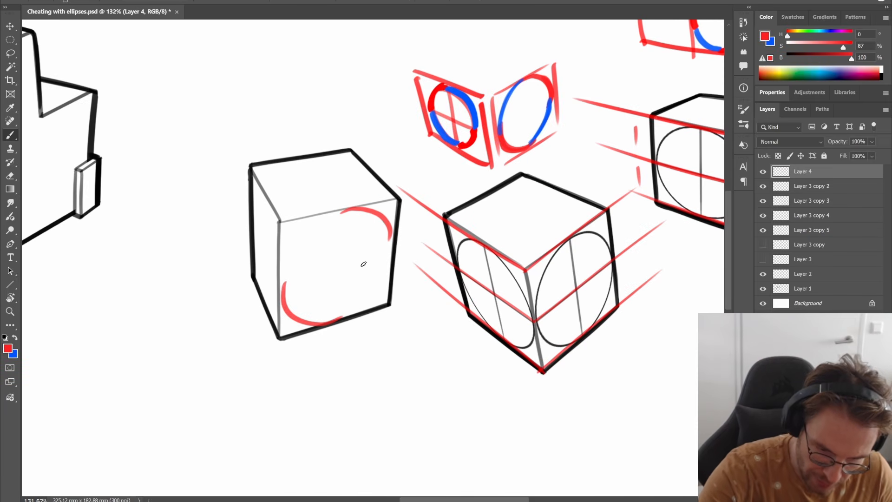
# - Complete the ellipse on the leftmost cube's right face with two blue connecting arcs, and switch back to red
pyautogui.press('x')
pyautogui.moveTo(284, 291); pyautogui.dragTo(341, 217)
pyautogui.moveTo(342, 316); pyautogui.dragTo(393, 237)
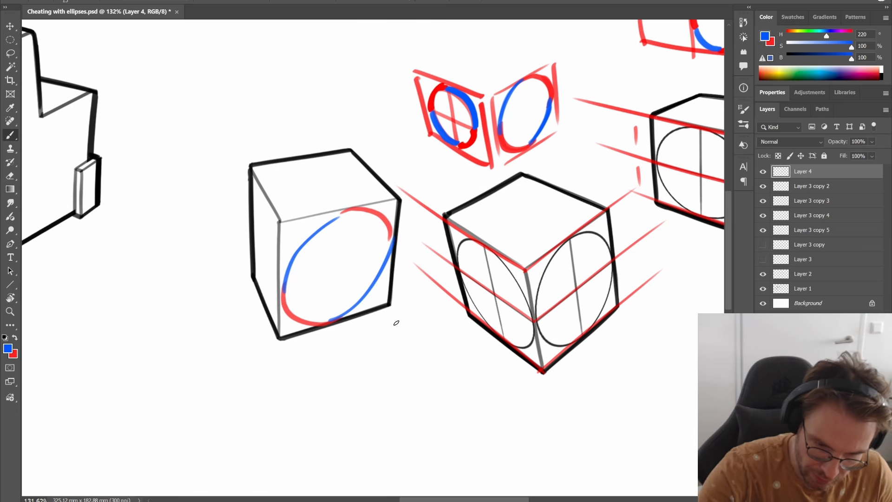
pyautogui.press('x')
pyautogui.moveTo(256, 280); pyautogui.dragTo(266, 293)
pyautogui.moveTo(270, 207); pyautogui.dragTo(279, 241)
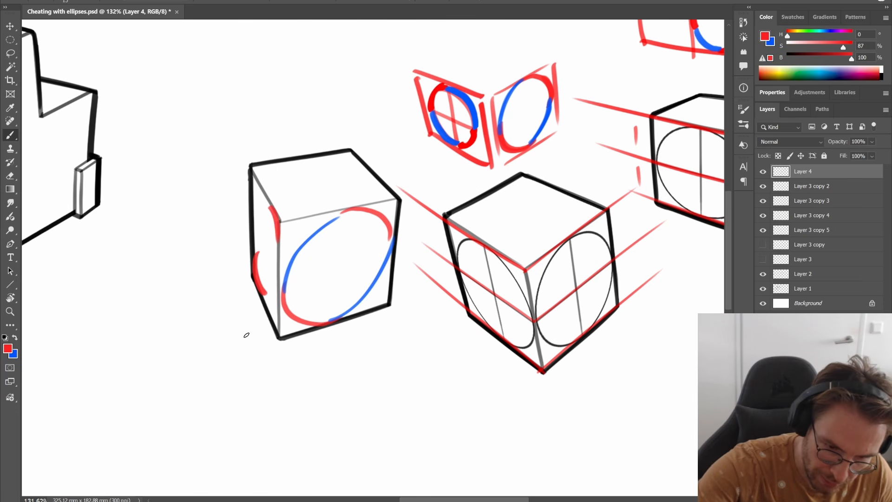
pyautogui.hotkey('ctrl', 'z')
pyautogui.hotkey('ctrl', 'z')
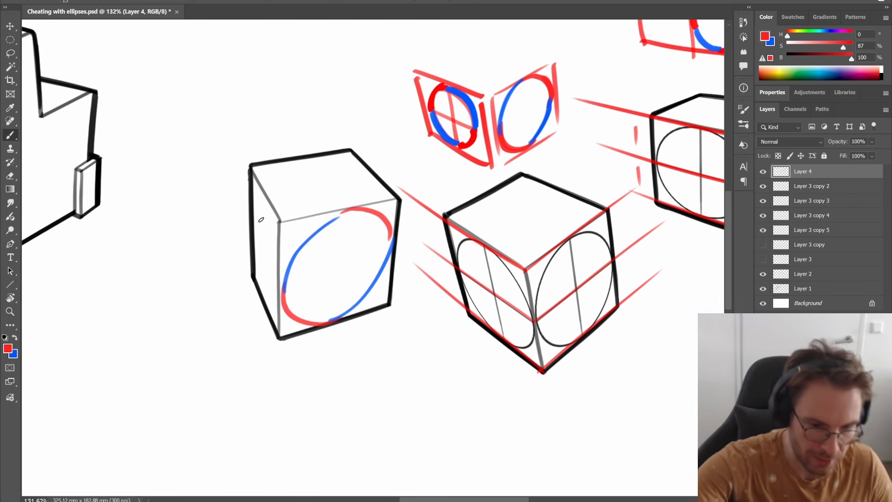
# - Draw a narrow ellipse on the leftmost cube's left face with red upper and lower arcs and blue connecting arcs
pyautogui.moveTo(253, 230)
pyautogui.mouseDown()
pyautogui.moveTo(266, 205)
pyautogui.moveTo(267, 218)
pyautogui.mouseUp()
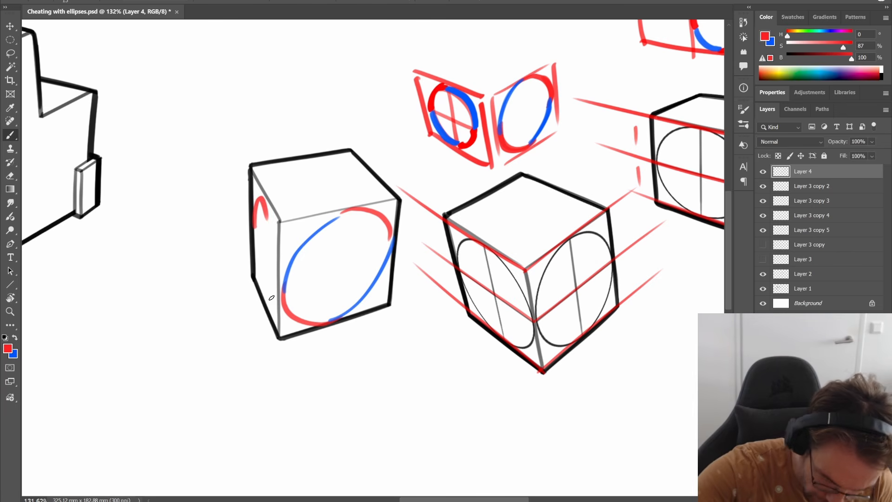
pyautogui.moveTo(263, 288); pyautogui.dragTo(279, 292)
pyautogui.press('x')
pyautogui.moveTo(257, 229)
pyautogui.mouseDown()
pyautogui.moveTo(263, 292)
pyautogui.moveTo(267, 213)
pyautogui.moveTo(278, 278)
pyautogui.moveTo(256, 229)
pyautogui.mouseUp()
pyautogui.moveTo(350, 257); pyautogui.dragTo(251, 321)
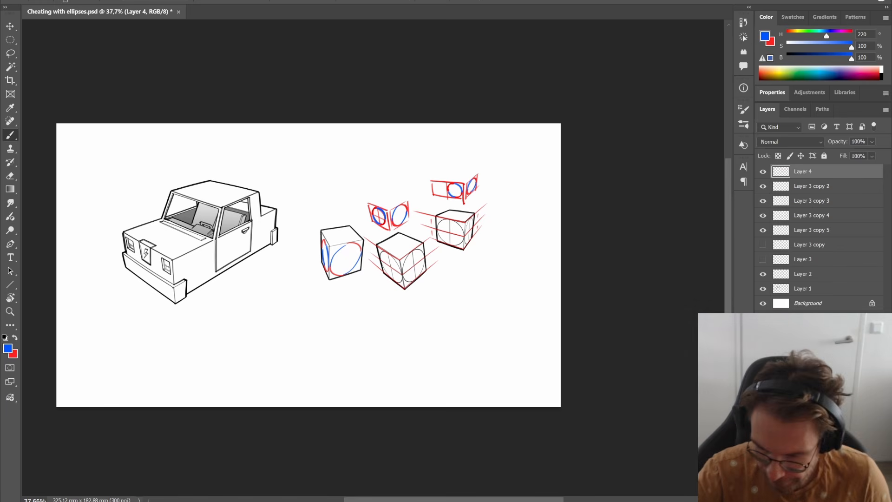
# - Create a new layer, restore the default black and white colors, and sketch two vertical edges for the car's near front wheel box
pyautogui.hotkey('ctrl', 'shift', 'alt', 'n')
pyautogui.press('d')
pyautogui.scroll(5, 202, 278)
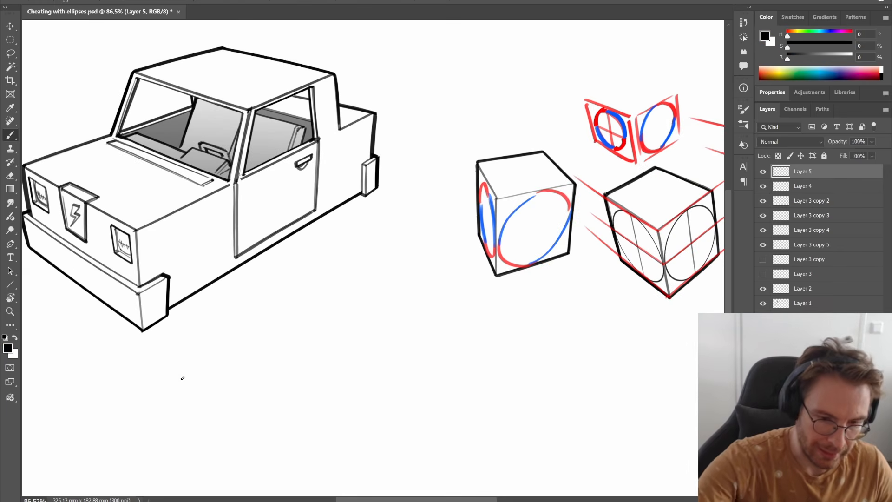
pyautogui.moveTo(240, 325); pyautogui.dragTo(267, 300)
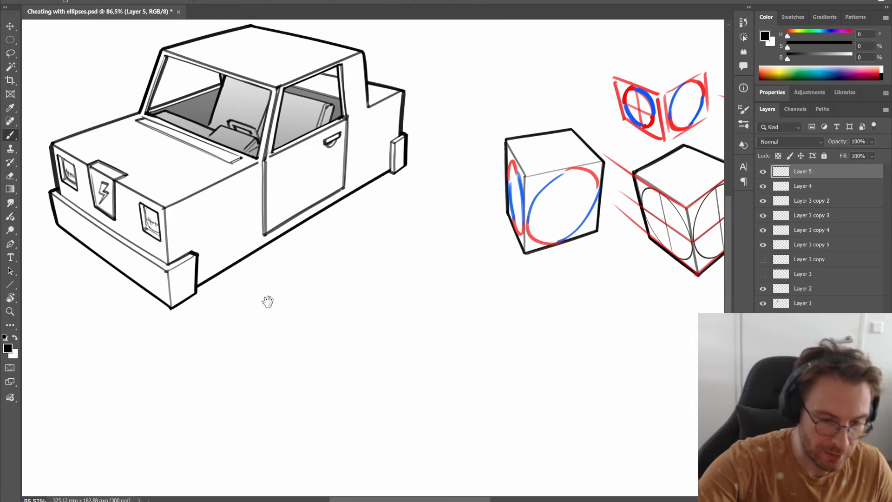
pyautogui.moveTo(190, 237); pyautogui.dragTo(194, 357)
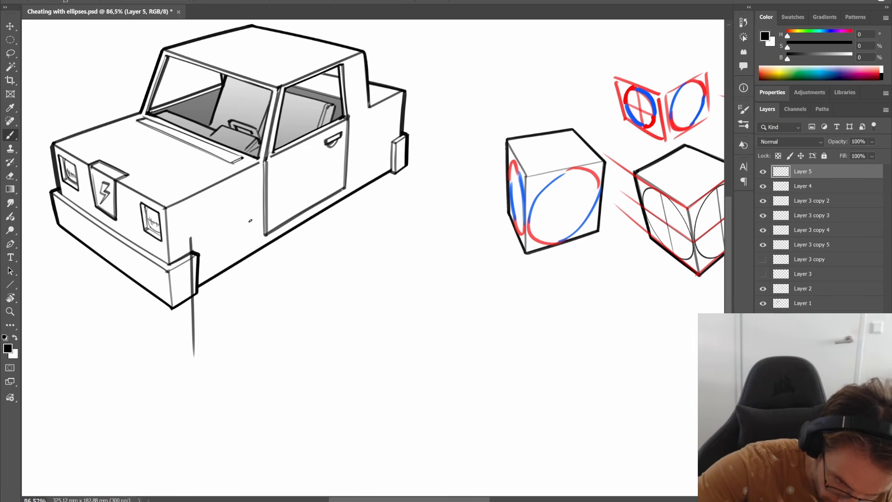
pyautogui.moveTo(257, 208); pyautogui.dragTo(258, 292)
# - Close the front wheel box with slanted top and bottom edges following the car's perspective, and trim the overshooting lines
pyautogui.moveTo(401, 175); pyautogui.dragTo(371, 170)
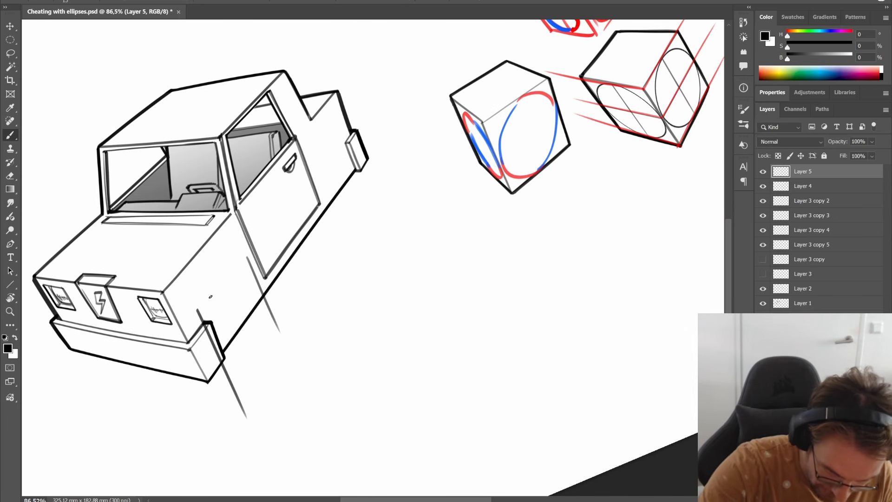
pyautogui.moveTo(239, 398); pyautogui.dragTo(282, 335)
pyautogui.press('e')
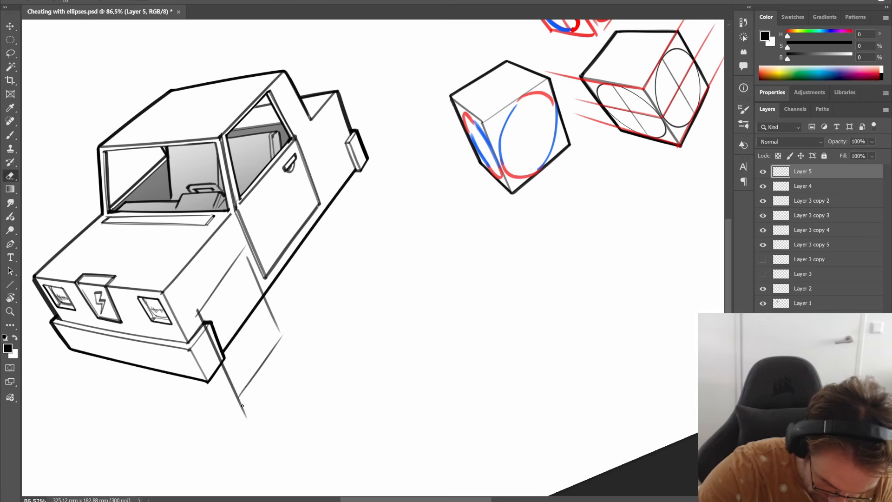
pyautogui.press('r')
pyautogui.moveTo(469, 163)
pyautogui.mouseDown()
pyautogui.moveTo(506, 208)
pyautogui.moveTo(501, 198)
pyautogui.mouseUp()
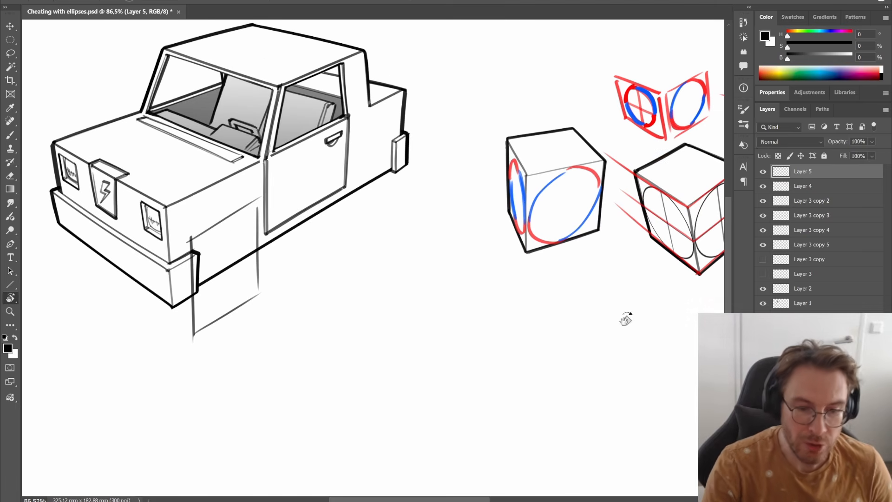
# - Sketch a small skewed practice box in black below the rear of the car
pyautogui.press('b')
pyautogui.moveTo(408, 240); pyautogui.dragTo(405, 241)
pyautogui.moveTo(354, 278); pyautogui.dragTo(356, 320)
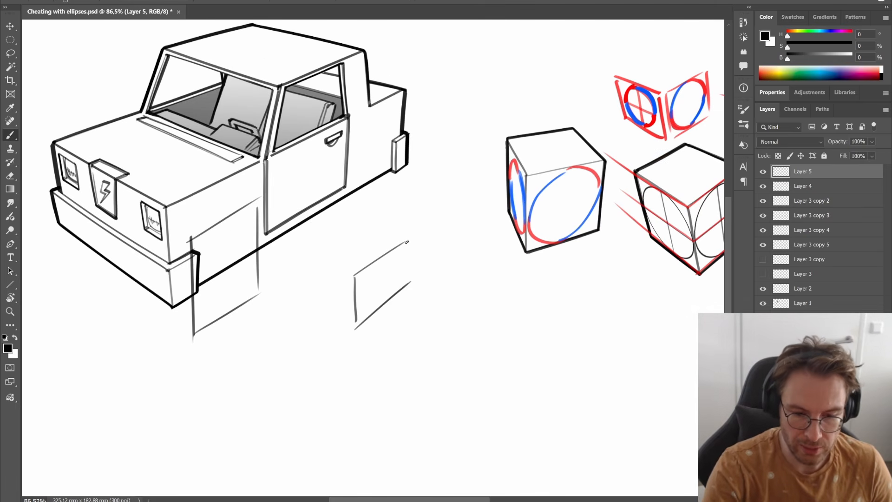
pyautogui.moveTo(407, 241); pyautogui.dragTo(398, 297)
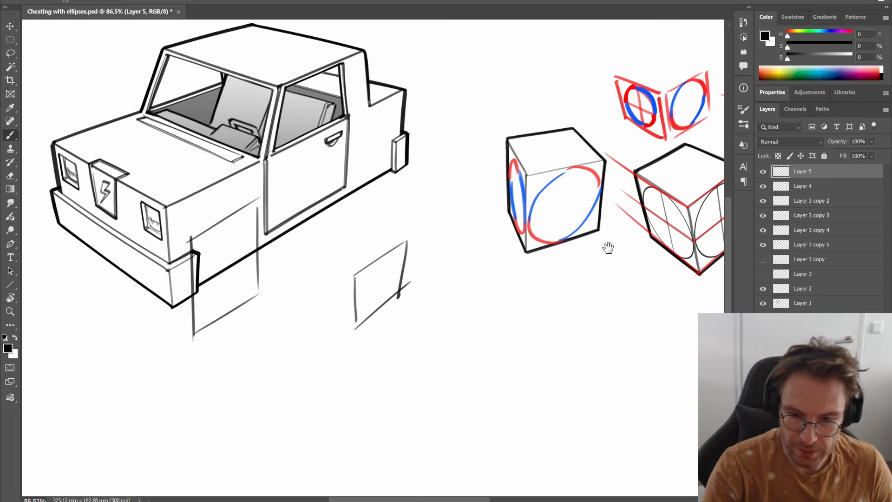
# - Draw an ellipse in the practice box with heavy arcs at the upper-right and lower-left corners and flatter connecting arcs
pyautogui.moveTo(608, 247); pyautogui.dragTo(452, 255)
pyautogui.moveTo(302, 301); pyautogui.dragTo(389, 253)
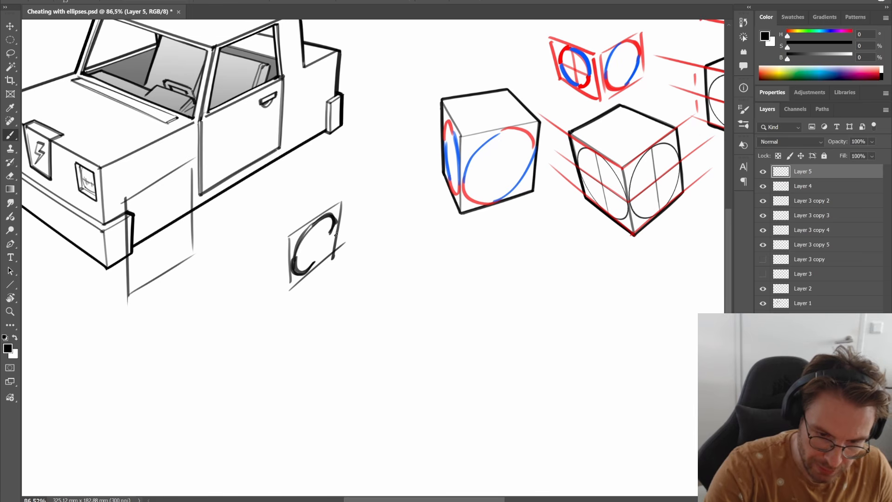
pyautogui.moveTo(336, 234)
pyautogui.mouseDown()
pyautogui.moveTo(305, 270)
pyautogui.moveTo(321, 262)
pyautogui.mouseUp()
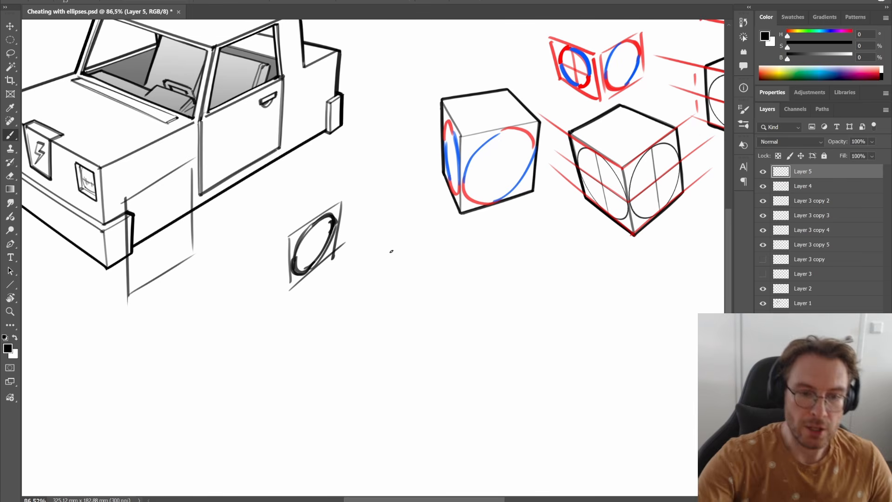
# - Try several differently tilted freehand ellipses for the car's rear wheel
pyautogui.moveTo(291, 119)
pyautogui.mouseDown()
pyautogui.moveTo(321, 112)
pyautogui.moveTo(297, 140)
pyautogui.mouseUp()
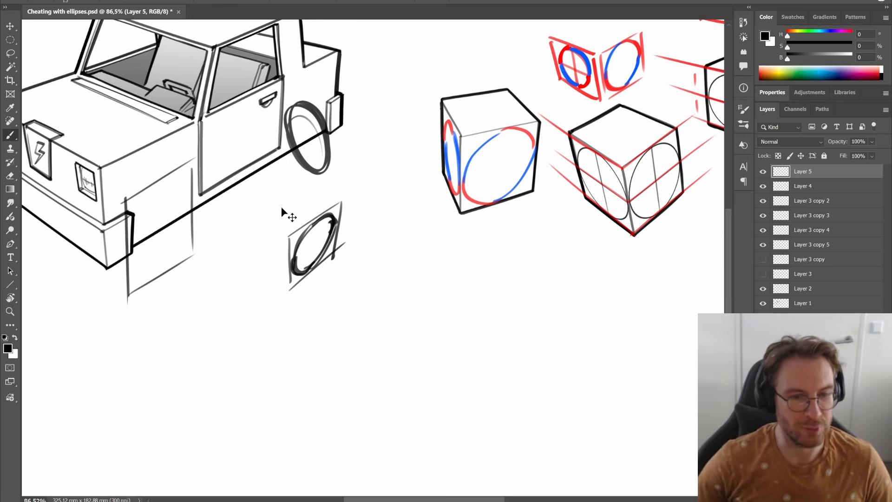
pyautogui.hotkey('ctrl', 'z')
pyautogui.moveTo(277, 171)
pyautogui.mouseDown()
pyautogui.moveTo(320, 114)
pyautogui.moveTo(302, 107)
pyautogui.moveTo(312, 113)
pyautogui.moveTo(307, 142)
pyautogui.mouseUp()
pyautogui.hotkey('ctrl', 'z')
pyautogui.hotkey('ctrl', 'z')
pyautogui.moveTo(313, 112)
pyautogui.mouseDown()
pyautogui.moveTo(307, 168)
pyautogui.moveTo(297, 119)
pyautogui.moveTo(314, 162)
pyautogui.moveTo(299, 114)
pyautogui.mouseUp()
pyautogui.hotkey('ctrl', 'z')
pyautogui.hscroll(-5, 508, 277)
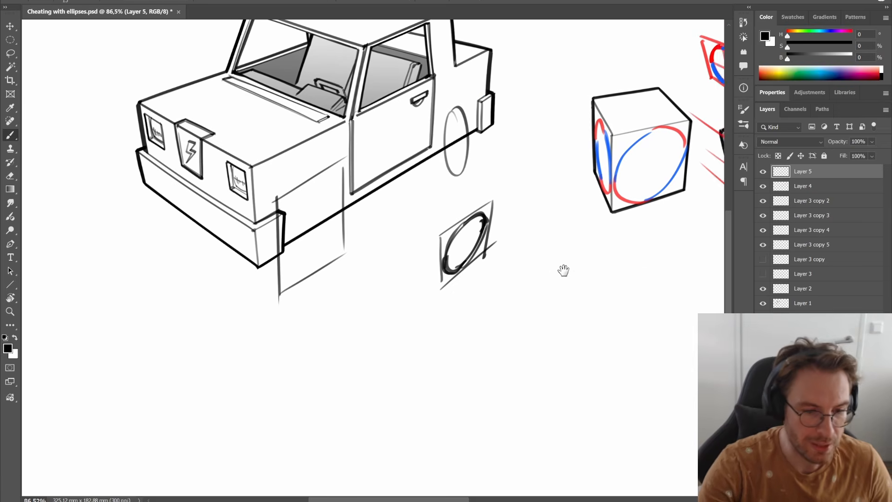
pyautogui.hotkey('ctrl', 'z')
# - Redraw the upper edge of the front wheel box, and cut away the practice box with its ellipse
pyautogui.moveTo(283, 200); pyautogui.dragTo(362, 156)
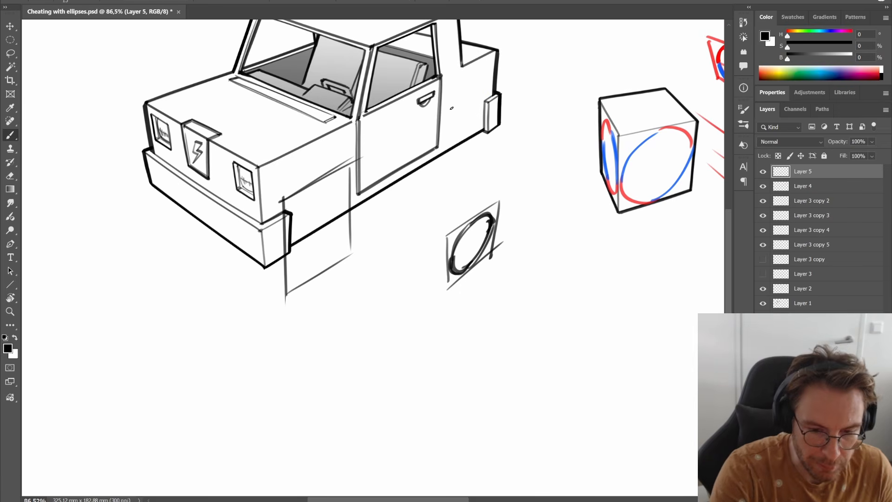
pyautogui.press('l')
pyautogui.moveTo(497, 318)
pyautogui.mouseDown()
pyautogui.moveTo(530, 233)
pyautogui.moveTo(501, 320)
pyautogui.mouseUp()
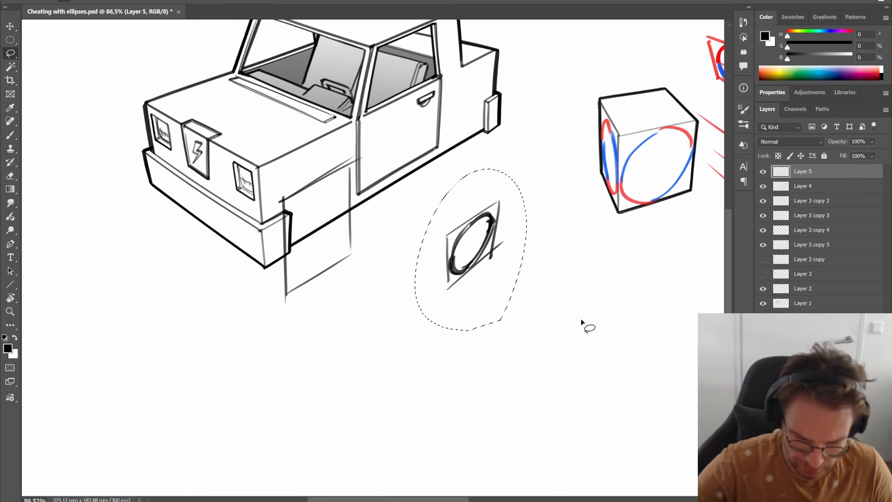
pyautogui.hotkey('ctrl', 'x')
# - Reinforce the two vertical edges of the front wheel box with darker strokes
pyautogui.press('b')
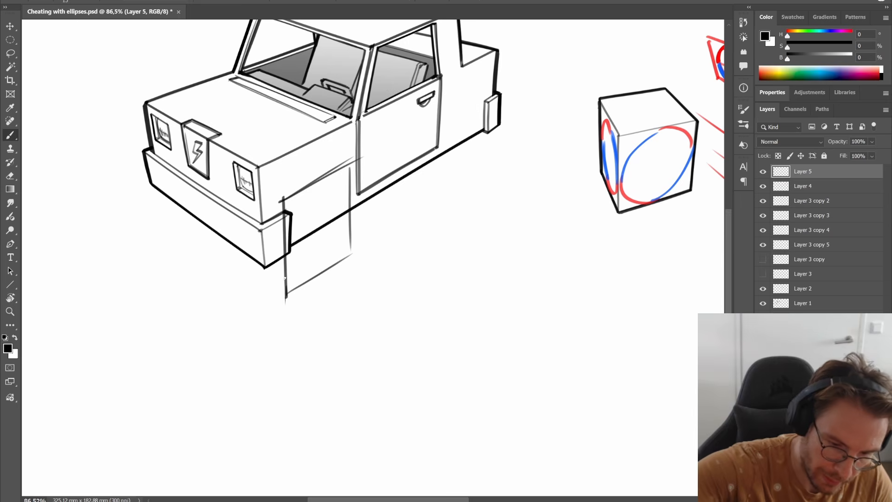
pyautogui.moveTo(283, 198); pyautogui.dragTo(286, 297)
pyautogui.moveTo(350, 167); pyautogui.dragTo(351, 253)
# - Erase the doubled and overshooting lines along the upper edge of the front wheel box
pyautogui.press('r')
pyautogui.moveTo(490, 163); pyautogui.dragTo(420, 114)
pyautogui.press('e')
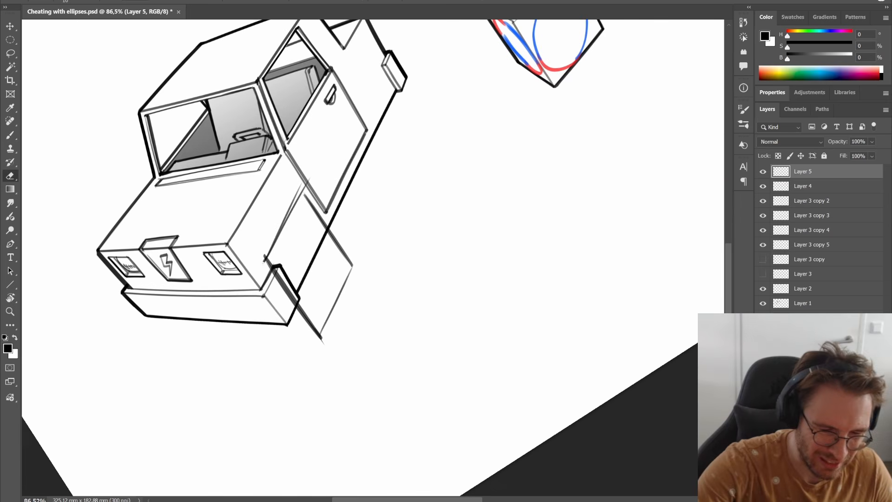
pyautogui.moveTo(264, 260); pyautogui.dragTo(304, 185)
pyautogui.press('b')
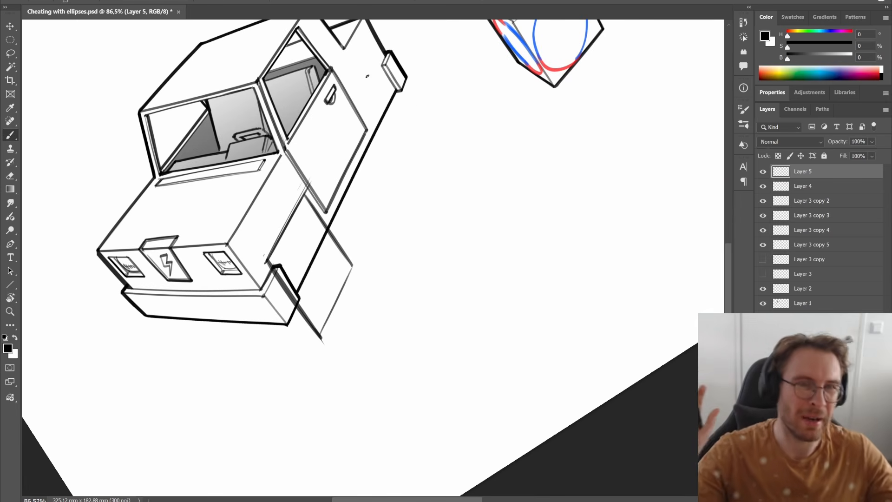
pyautogui.press('r')
pyautogui.moveTo(367, 75); pyautogui.dragTo(584, 251)
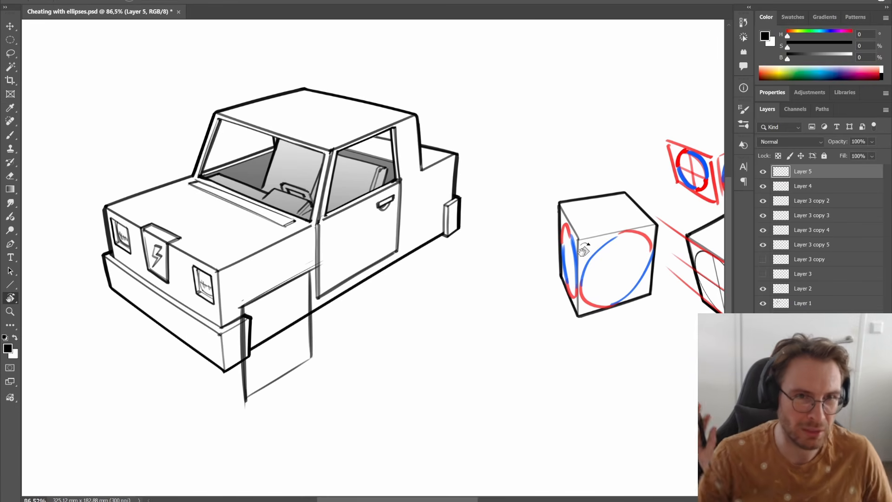
# - Sketch a side-view car beside the main car, with a wheel circle and arrows marked x comparing wheel and body heights
pyautogui.moveTo(361, 332); pyautogui.dragTo(492, 196)
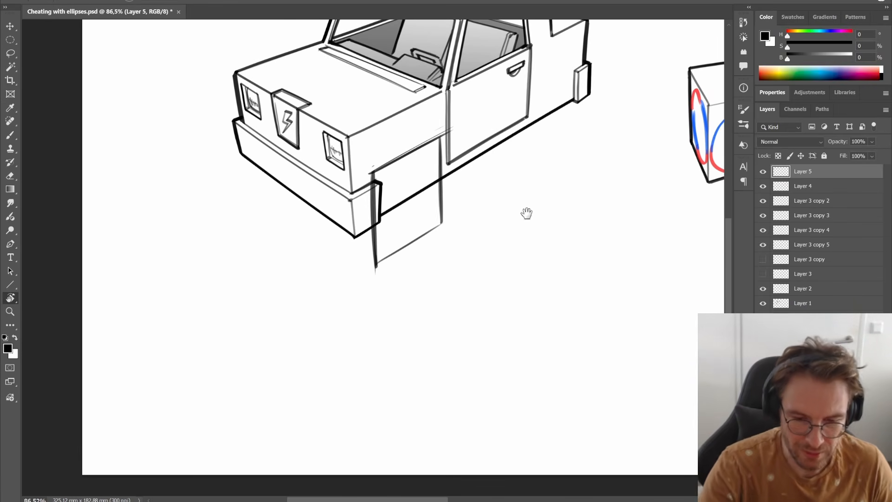
pyautogui.moveTo(507, 252)
pyautogui.mouseDown()
pyautogui.moveTo(410, 330)
pyautogui.moveTo(604, 335)
pyautogui.mouseUp()
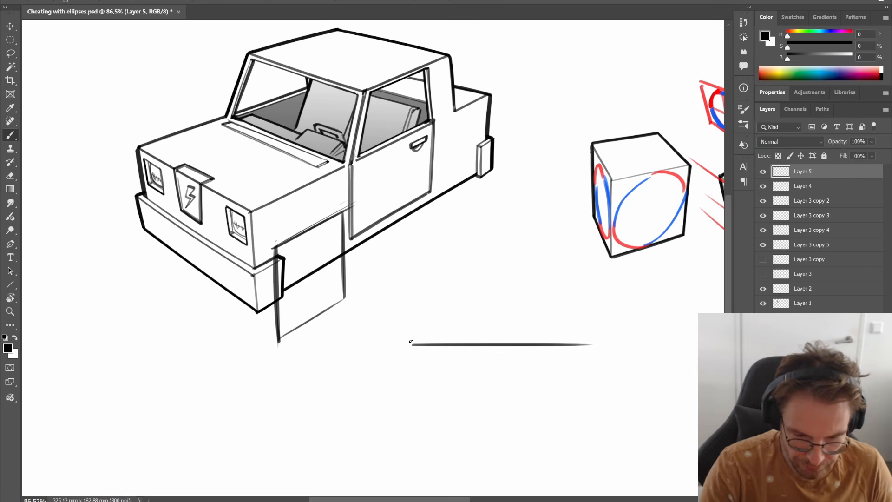
pyautogui.moveTo(488, 307); pyautogui.dragTo(587, 307)
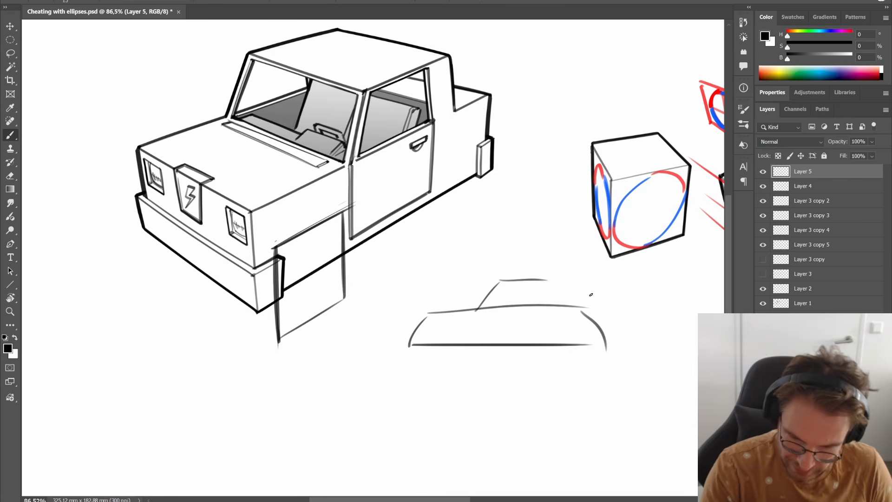
pyautogui.moveTo(438, 344); pyautogui.dragTo(437, 350)
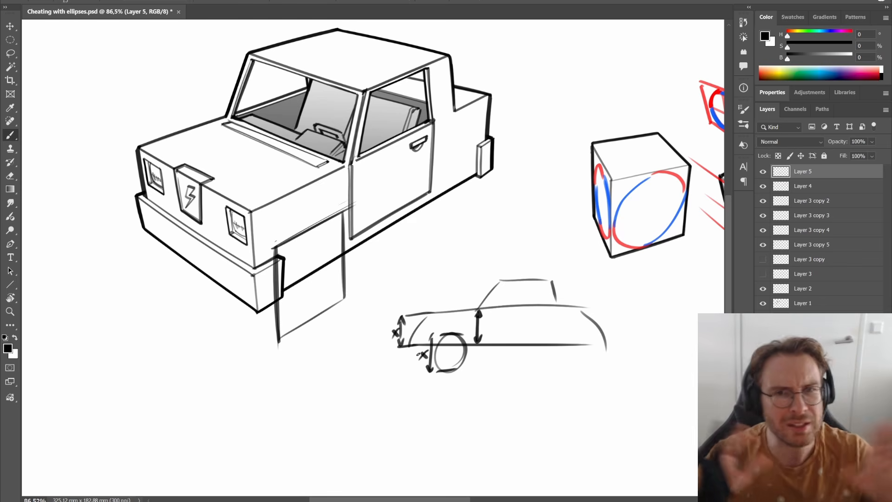
# - Delete the side-view car sketch and clear the selection
pyautogui.press('l')
pyautogui.moveTo(604, 296)
pyautogui.mouseDown()
pyautogui.moveTo(586, 433)
pyautogui.moveTo(601, 292)
pyautogui.mouseUp()
pyautogui.press('Delete')
pyautogui.hotkey('ctrl', 'd')
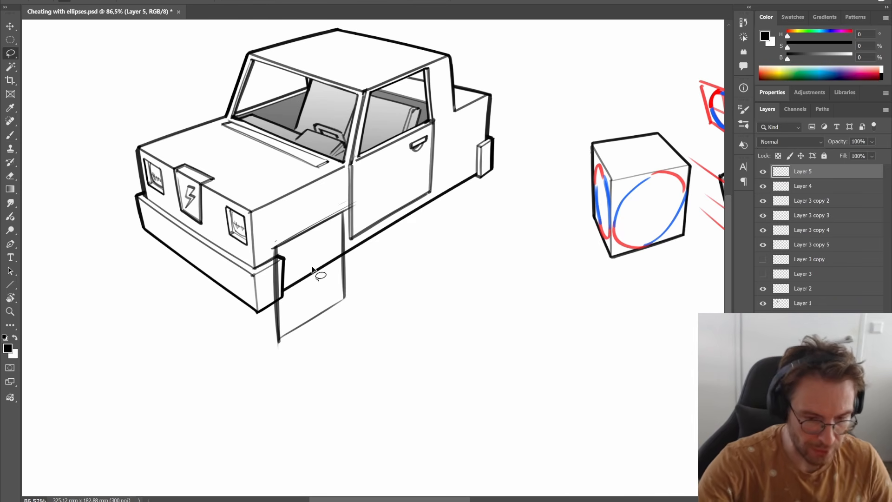
# - Select the front wheel box and move it up onto the car's side to compare it with the body height
pyautogui.moveTo(359, 361)
pyautogui.mouseDown()
pyautogui.moveTo(220, 367)
pyautogui.moveTo(278, 372)
pyautogui.mouseUp()
pyautogui.press('v')
pyautogui.moveTo(353, 294); pyautogui.dragTo(352, 252)
pyautogui.hotkey('ctrl', 't')
pyautogui.moveTo(358, 156); pyautogui.dragTo(350, 168)
pyautogui.moveTo(333, 220); pyautogui.dragTo(338, 268)
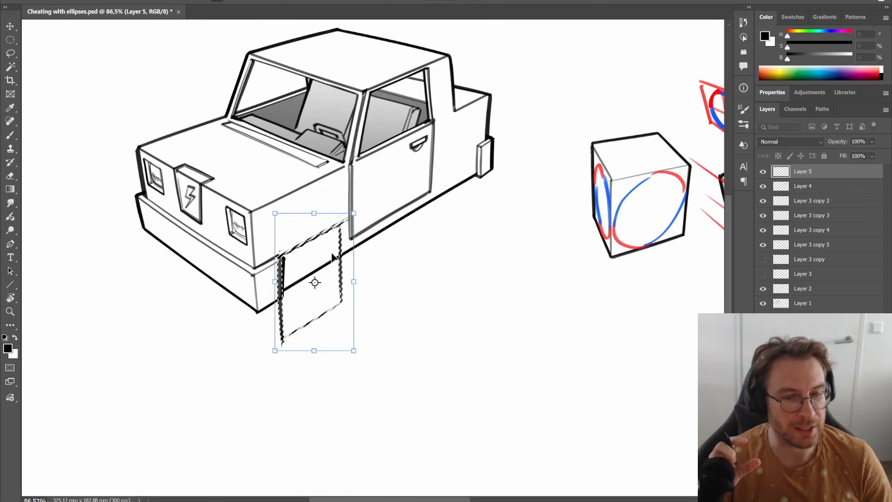
pyautogui.press('Escape')
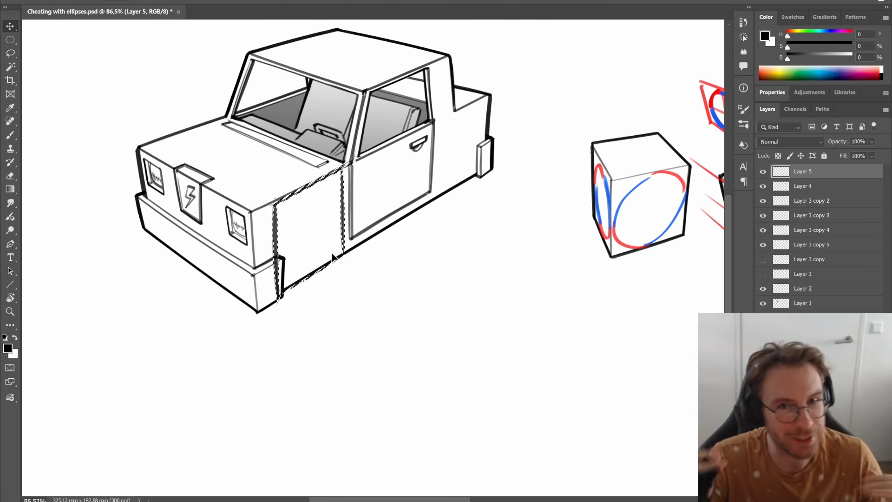
# - Scale the wheel box down slightly, move it back down to the front wheel position, and deselect it
pyautogui.hotkey('ctrl', 't')
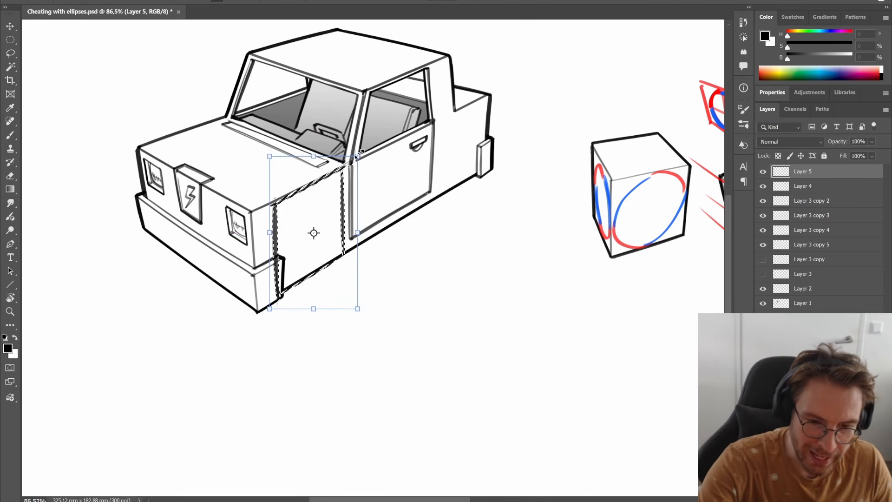
pyautogui.moveTo(359, 156); pyautogui.dragTo(355, 160)
pyautogui.press('Return')
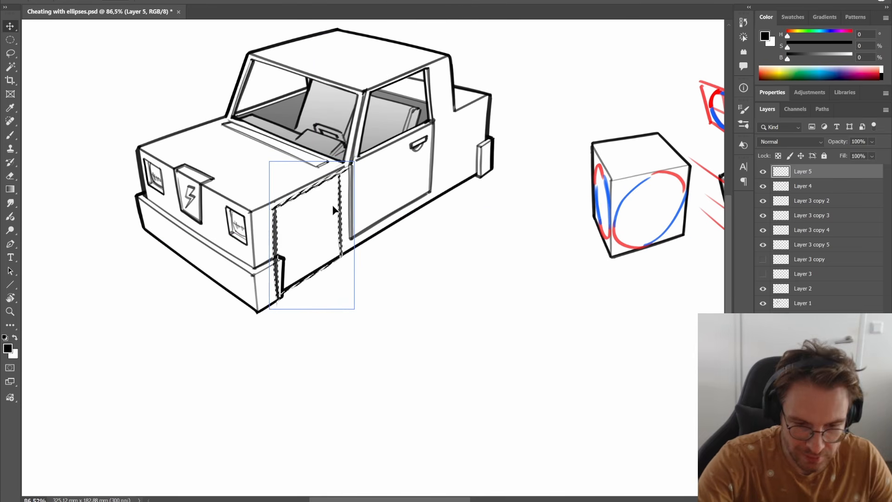
pyautogui.moveTo(333, 203)
pyautogui.mouseDown()
pyautogui.moveTo(343, 251)
pyautogui.moveTo(338, 247)
pyautogui.mouseUp()
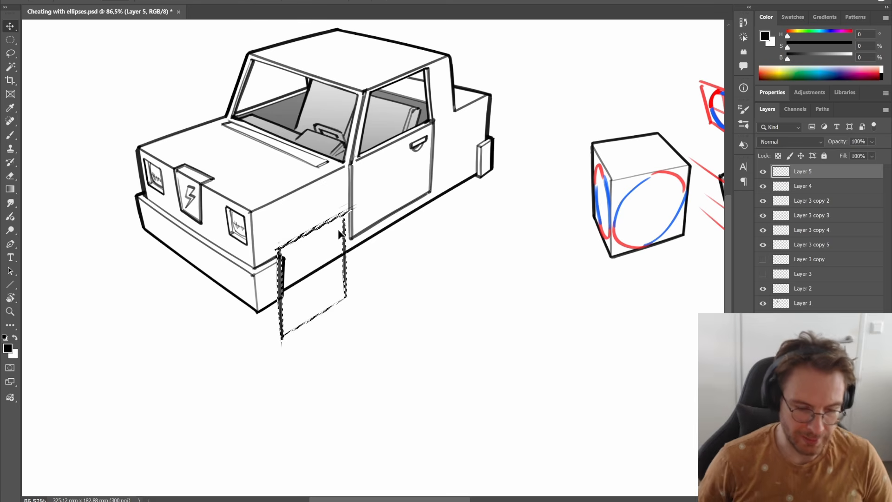
pyautogui.hotkey('ctrl', 'd')
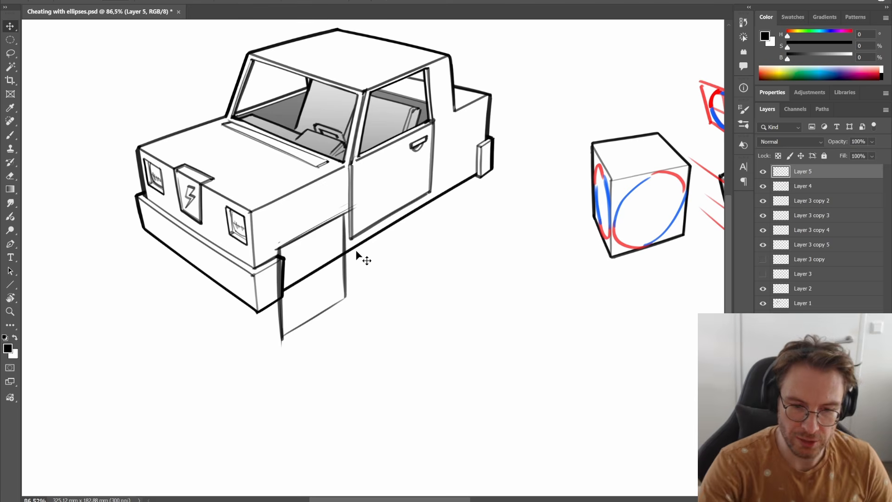
# - Draw two perspective guide lines extending the front wheel box's upper and lower edges past the rear of the car
pyautogui.press('r')
pyautogui.moveTo(524, 215); pyautogui.dragTo(497, 163)
pyautogui.press('b')
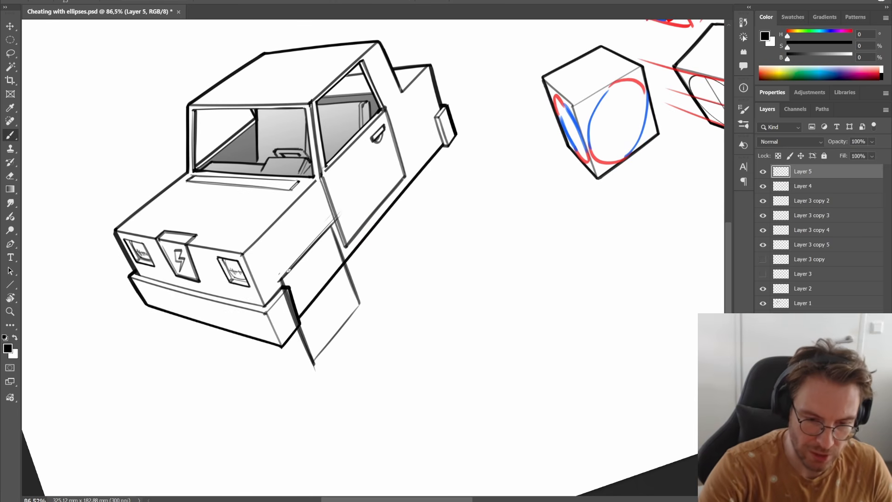
pyautogui.moveTo(281, 281); pyautogui.dragTo(456, 92)
pyautogui.hotkey('ctrl', 'z')
pyautogui.moveTo(280, 281); pyautogui.dragTo(480, 56)
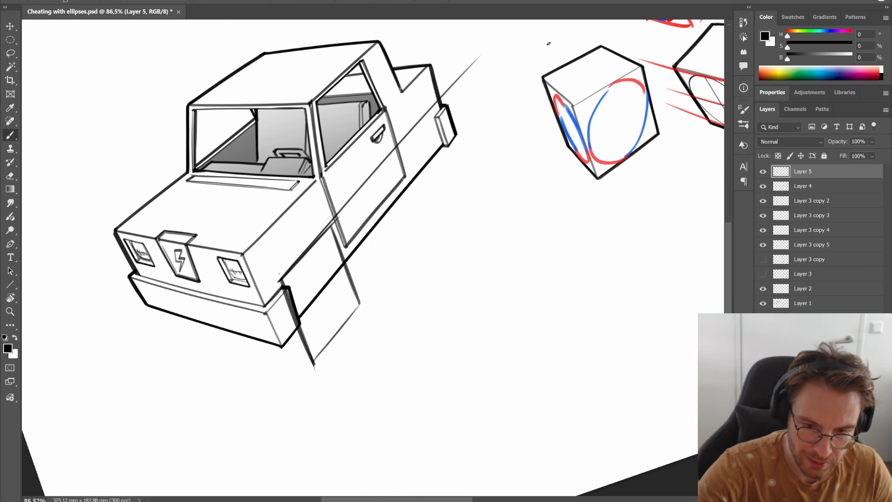
pyautogui.moveTo(312, 365); pyautogui.dragTo(449, 183)
pyautogui.hotkey('ctrl', 'z')
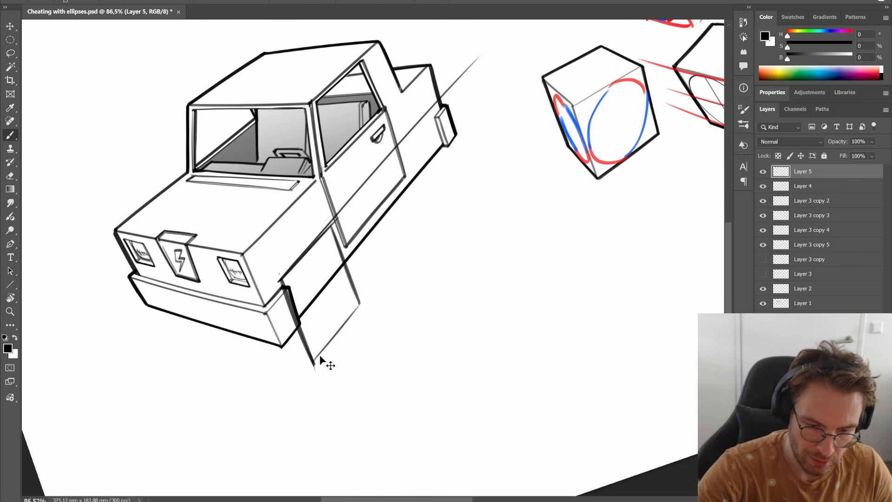
pyautogui.moveTo(313, 366)
pyautogui.mouseDown()
pyautogui.moveTo(502, 110)
pyautogui.moveTo(581, 182)
pyautogui.mouseUp()
pyautogui.press('r')
pyautogui.press('b')
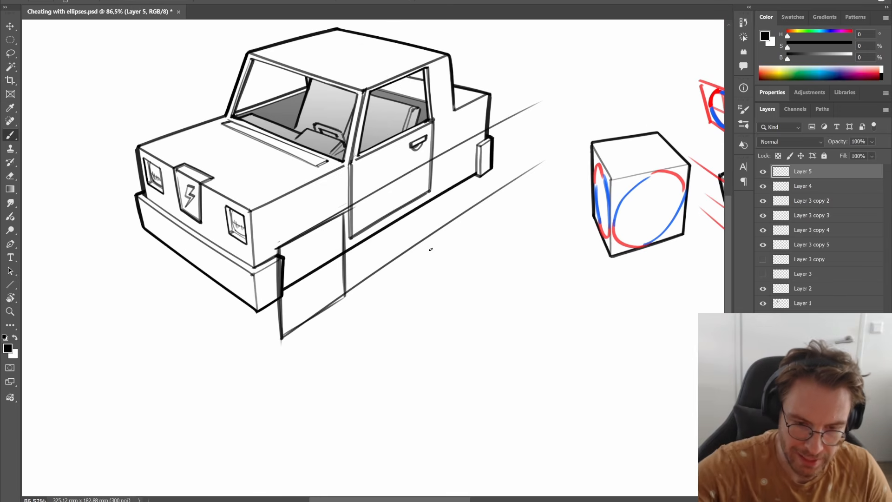
# - Draw two vertical lines between the perspective guides near the car's rear to form the rear wheel box
pyautogui.moveTo(424, 163); pyautogui.dragTo(420, 237)
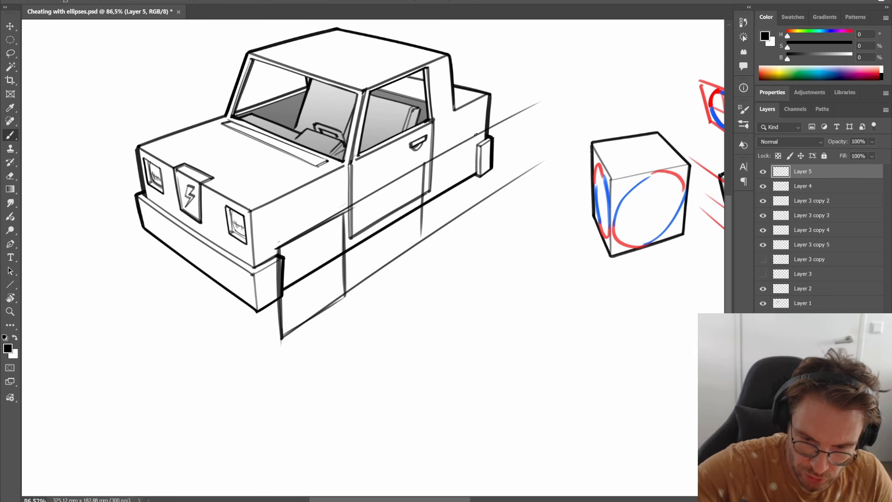
pyautogui.moveTo(475, 135); pyautogui.dragTo(472, 198)
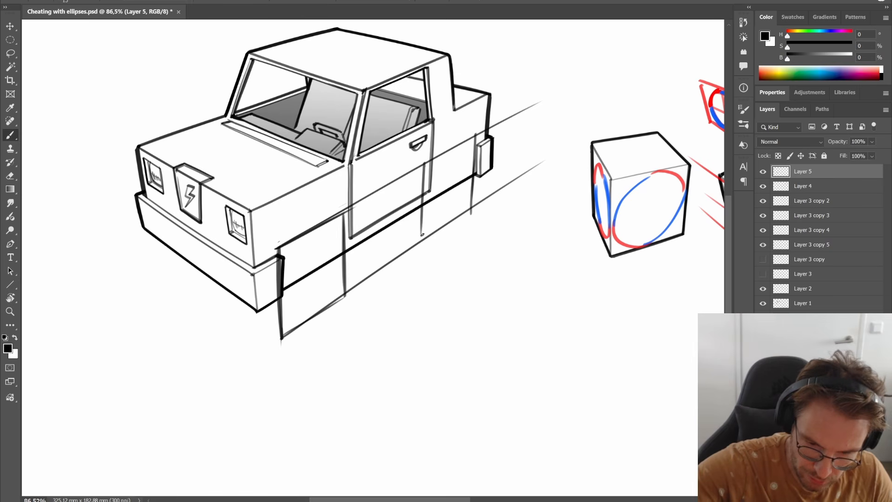
pyautogui.moveTo(425, 167); pyautogui.dragTo(420, 239)
pyautogui.scroll(-3, 494, 264)
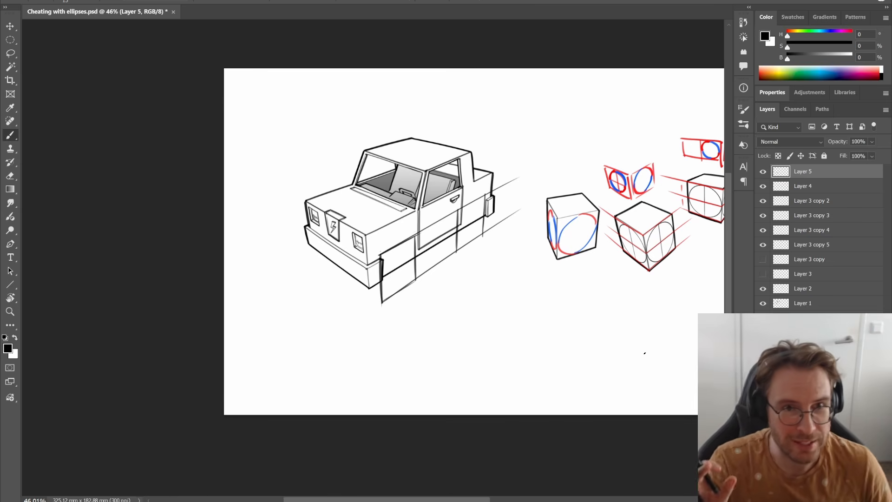
pyautogui.scroll(5, 479, 230)
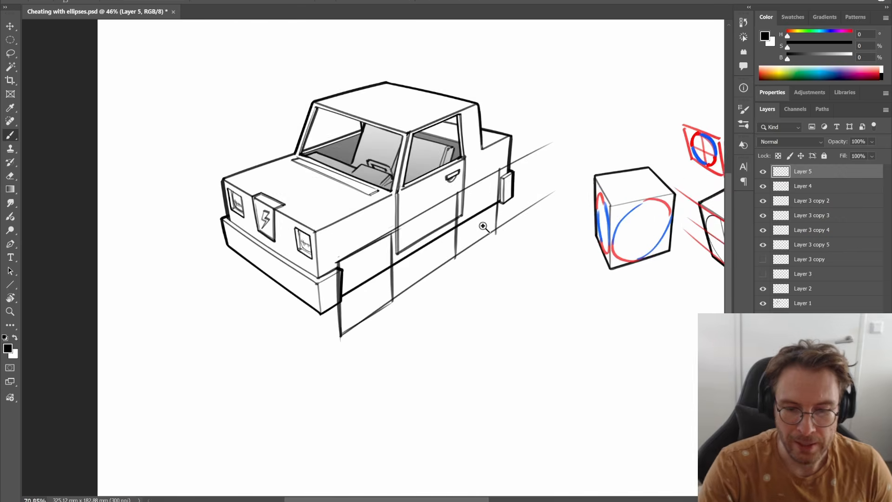
pyautogui.moveTo(601, 282); pyautogui.dragTo(548, 279)
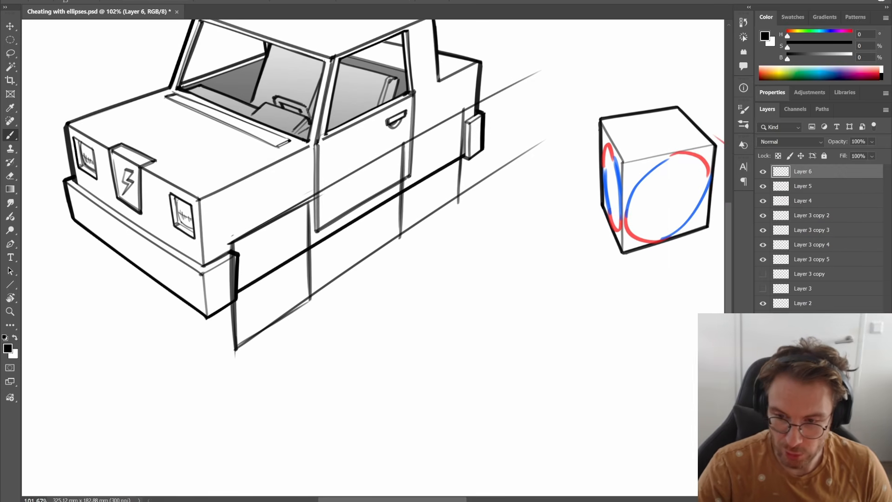
pyautogui.press('Delete')
pyautogui.click(763, 274)
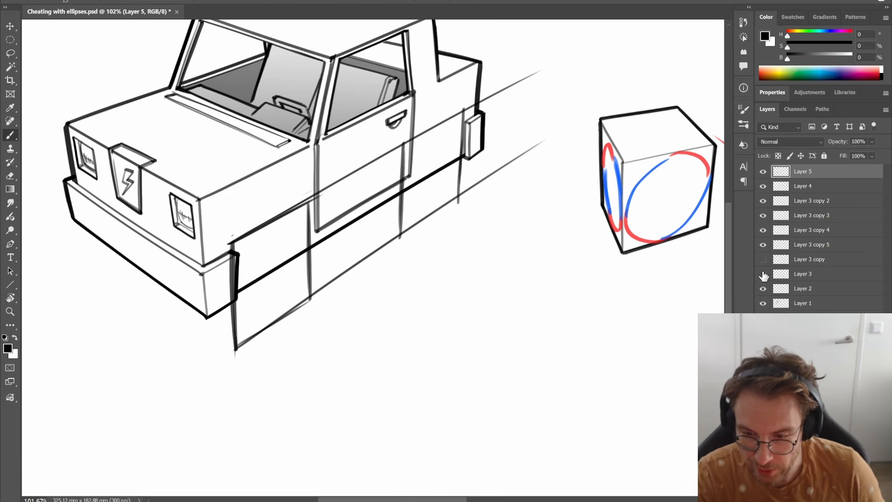
pyautogui.moveTo(691, 321); pyautogui.dragTo(667, 344)
pyautogui.moveTo(667, 343); pyautogui.dragTo(607, 326)
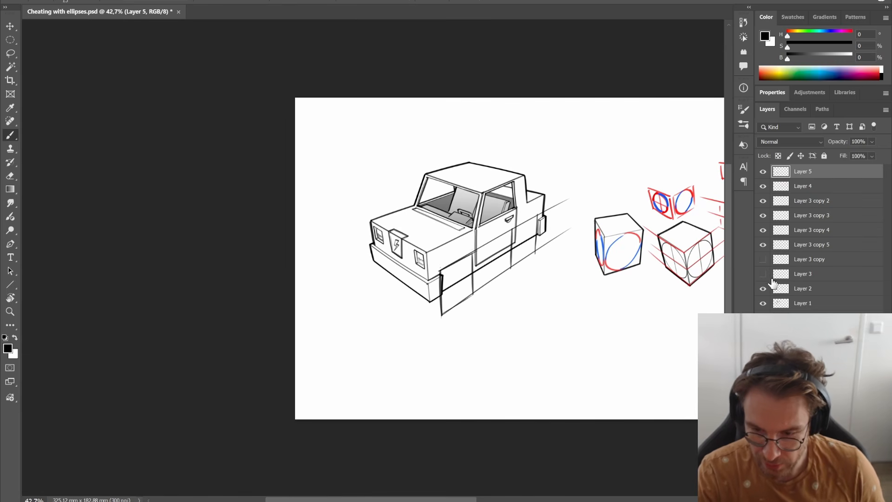
pyautogui.click(764, 275)
pyautogui.click(785, 275)
pyautogui.press('v')
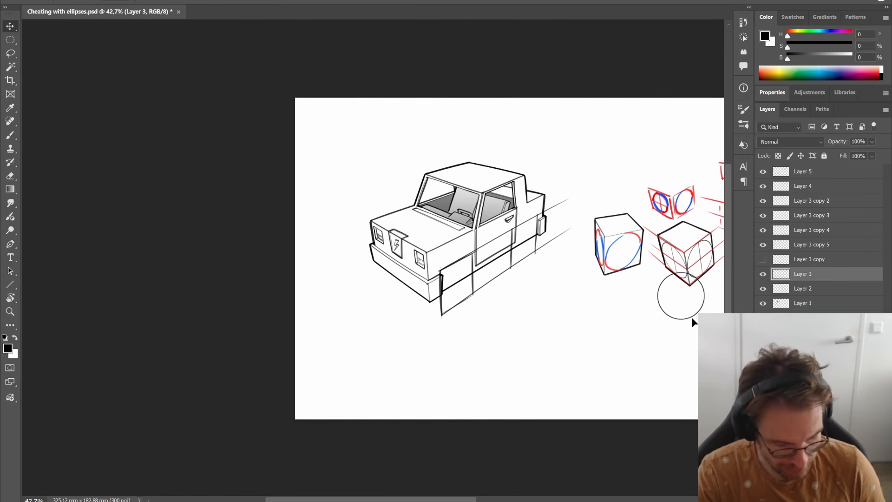
pyautogui.moveTo(692, 319); pyautogui.dragTo(529, 283)
pyautogui.moveTo(538, 318); pyautogui.dragTo(472, 260)
pyautogui.hotkey('ctrl', 't')
pyautogui.hotkey('ctrl', 'z')
pyautogui.press('Return')
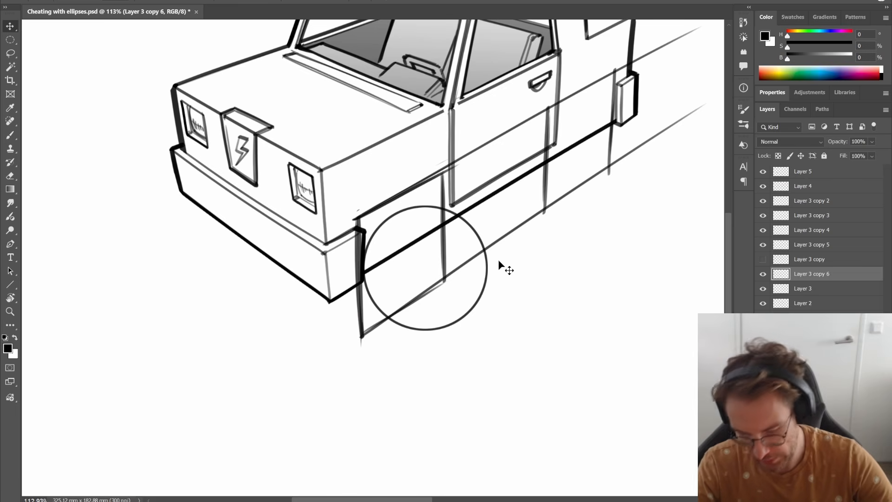
pyautogui.press('Delete')
# - Make two duplicates of the crosshair circle on Layer 3 copy, place one over the front wheel box, and hide the original
pyautogui.click(762, 259)
pyautogui.click(762, 274)
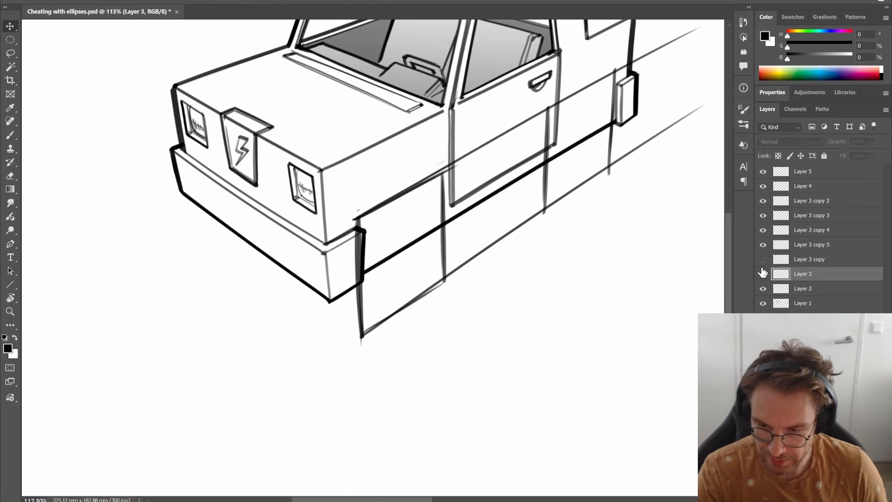
pyautogui.click(795, 262)
pyautogui.moveTo(660, 283); pyautogui.dragTo(465, 265)
pyautogui.moveTo(651, 307); pyautogui.dragTo(426, 282)
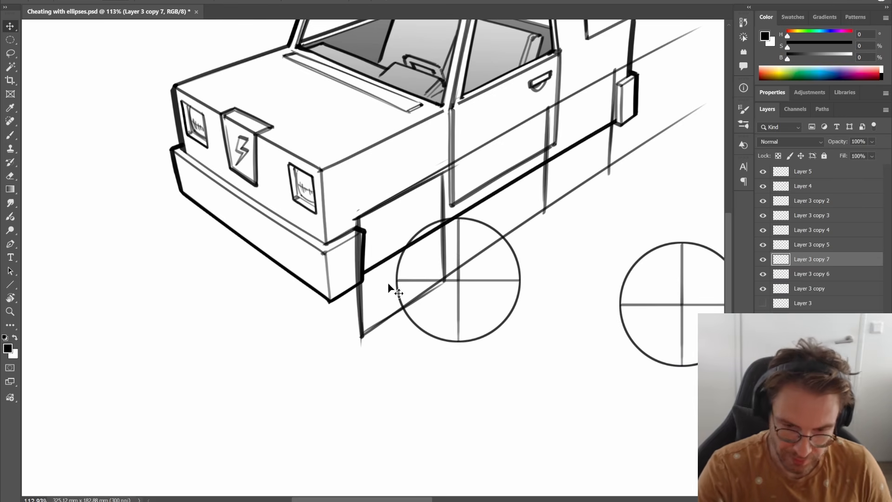
pyautogui.click(762, 288)
pyautogui.hscroll(5, 544, 310)
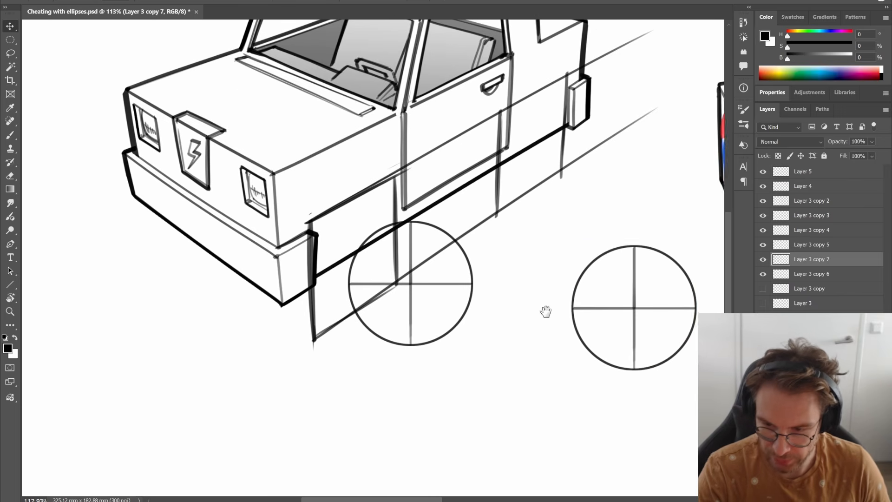
pyautogui.moveTo(508, 316); pyautogui.dragTo(472, 297)
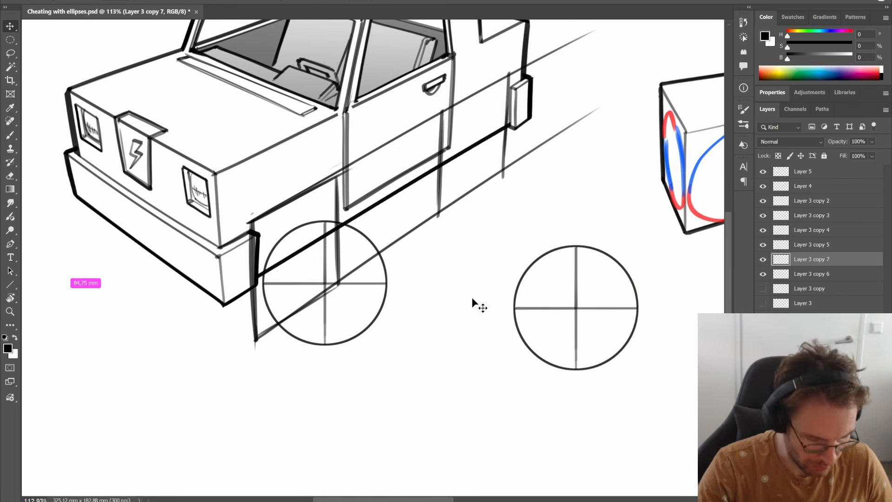
# - Scale down the front crosshair circle and distort it so its bounding corners fit the front wheel box
pyautogui.hotkey('ctrl', 't')
pyautogui.moveTo(389, 344); pyautogui.dragTo(382, 338)
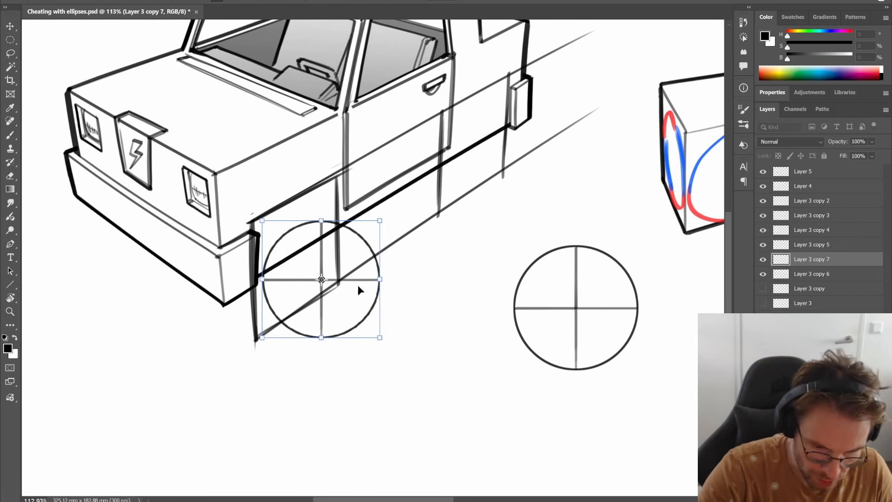
pyautogui.moveTo(358, 286); pyautogui.dragTo(338, 235)
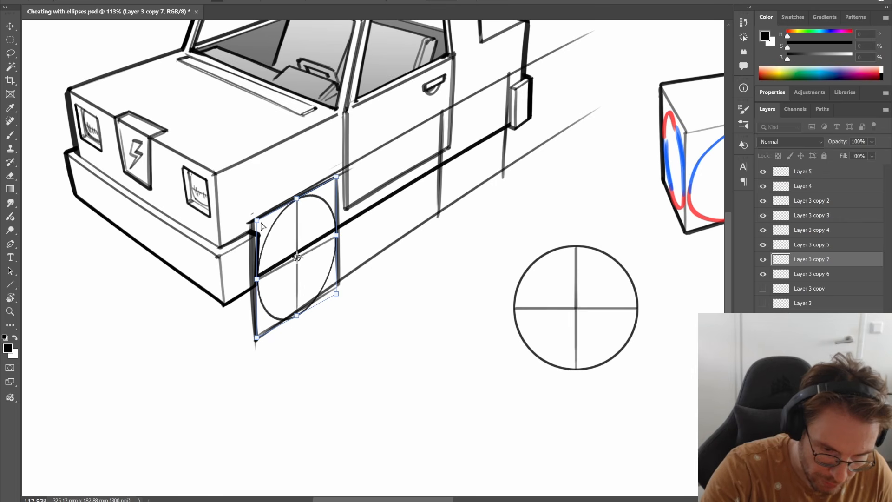
pyautogui.moveTo(258, 222); pyautogui.dragTo(255, 226)
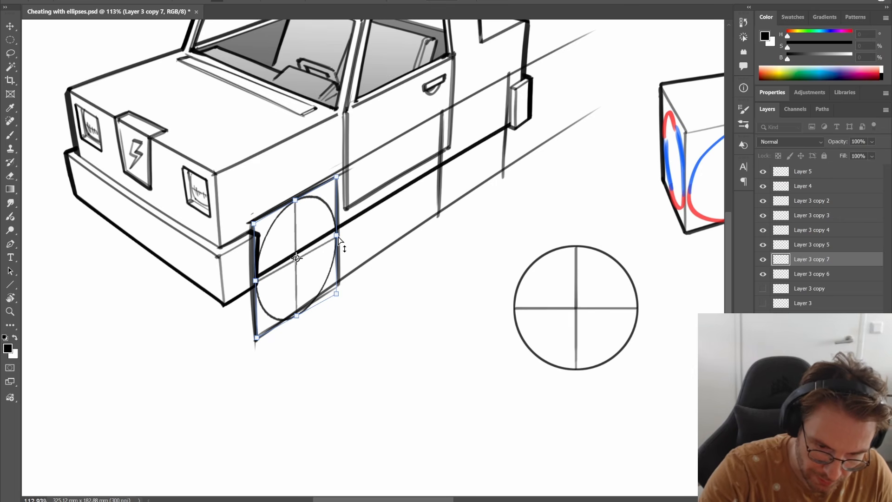
pyautogui.moveTo(339, 239); pyautogui.dragTo(338, 231)
pyautogui.moveTo(340, 293); pyautogui.dragTo(341, 286)
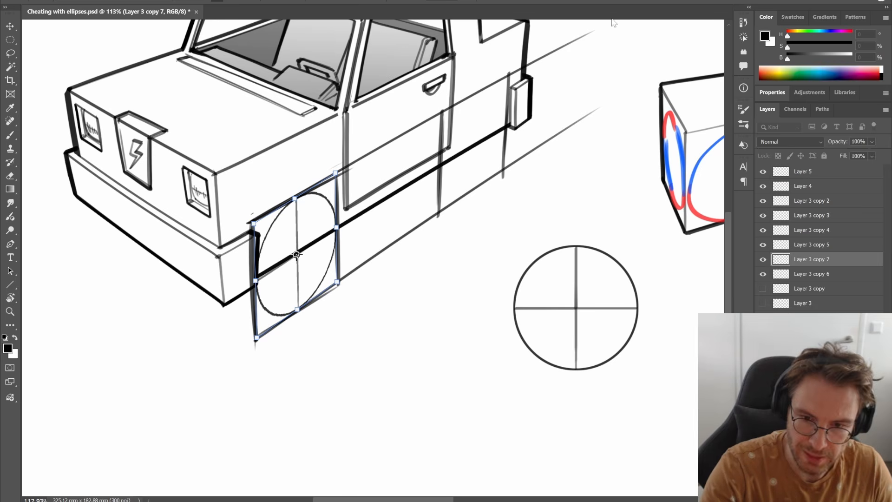
# - Fine-tune the front ellipse's corners against the wheel box lines and apply the transformation
pyautogui.click(341, 313)
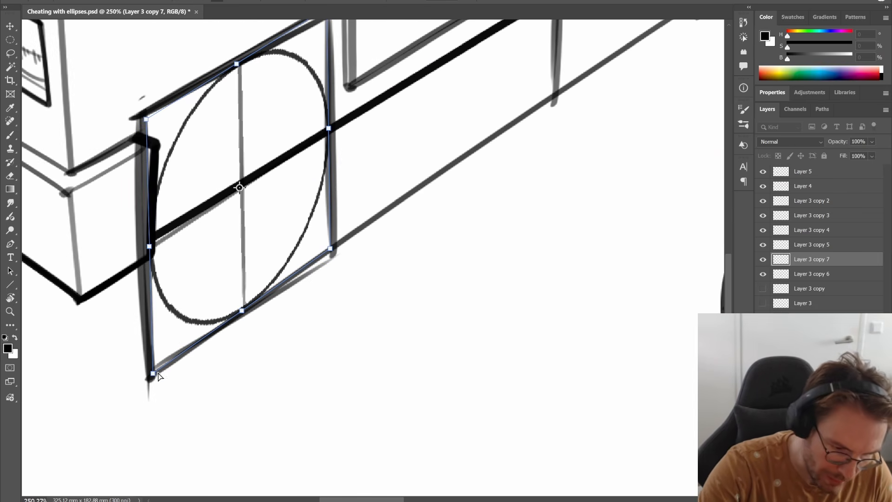
pyautogui.moveTo(158, 375)
pyautogui.mouseDown()
pyautogui.moveTo(156, 357)
pyautogui.moveTo(157, 371)
pyautogui.mouseUp()
pyautogui.moveTo(378, 150); pyautogui.dragTo(390, 217)
pyautogui.moveTo(160, 188); pyautogui.dragTo(157, 181)
pyautogui.moveTo(340, 77); pyautogui.dragTo(339, 80)
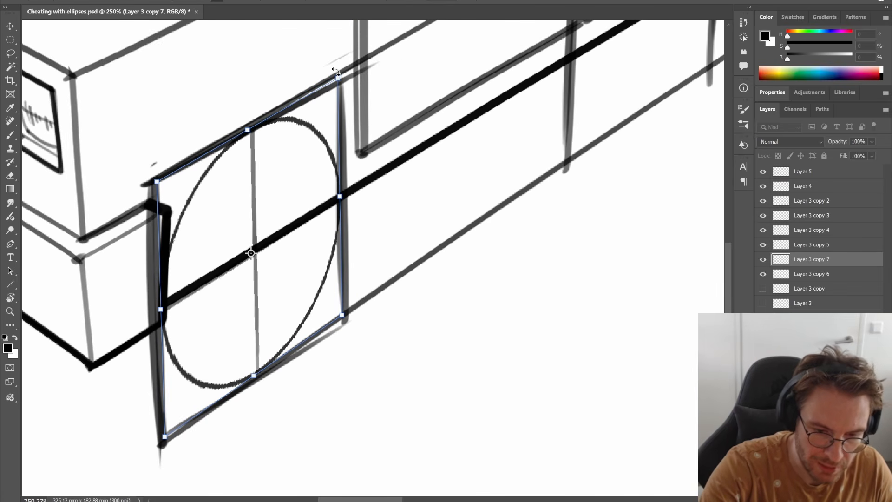
pyautogui.press('Return')
pyautogui.scroll(-6, 535, 265)
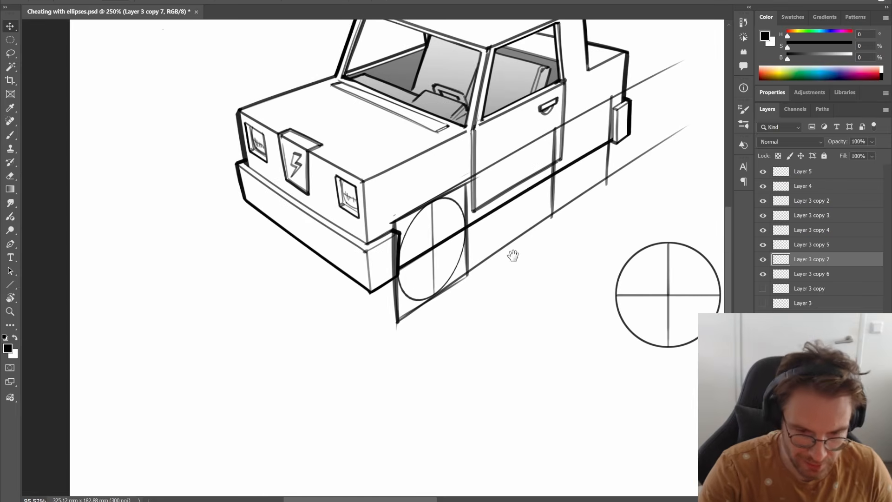
# - Move the second crosshair circle, on Layer 3 copy 6, over the rear wheel box and ready it for transforming
pyautogui.click(784, 273)
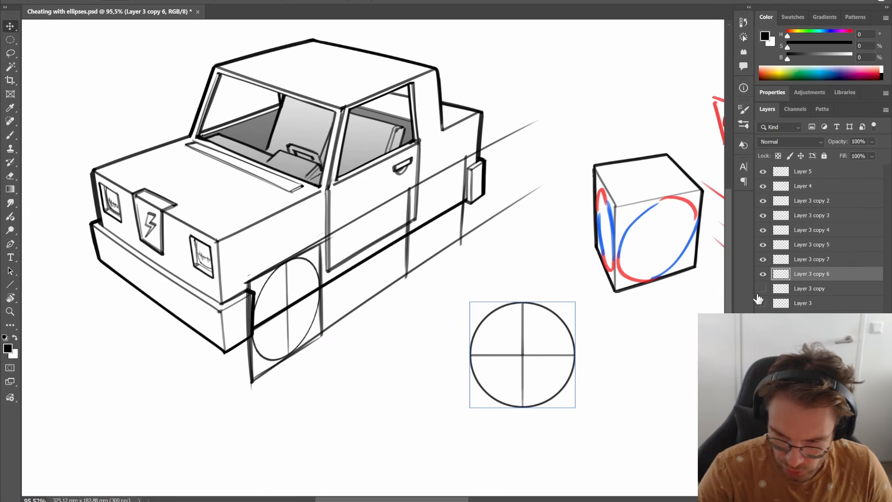
pyautogui.moveTo(538, 346); pyautogui.dragTo(515, 188)
pyautogui.hotkey('ctrl', 't')
pyautogui.moveTo(468, 239); pyautogui.dragTo(483, 229)
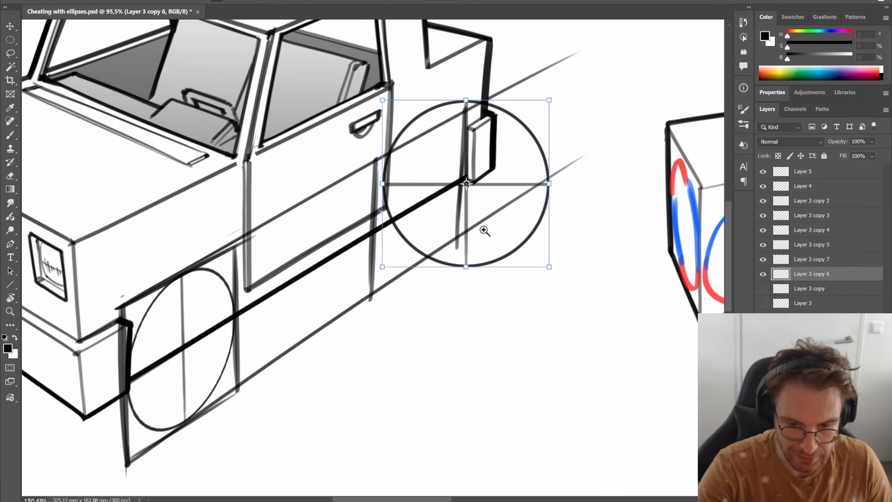
pyautogui.moveTo(511, 172); pyautogui.dragTo(502, 198)
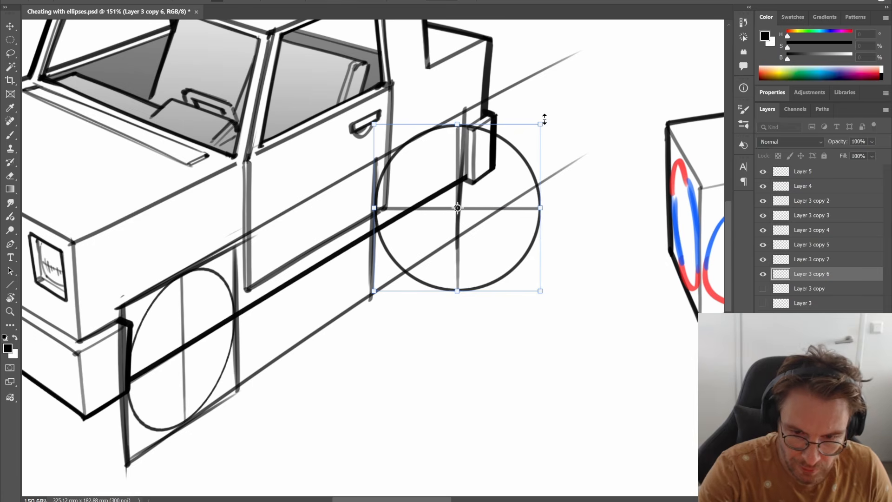
# - Distort the rear crosshair circle to match the four corners of the rear wheel box and apply the transformation
pyautogui.moveTo(541, 124); pyautogui.dragTo(509, 155)
pyautogui.moveTo(441, 155); pyautogui.dragTo(443, 161)
pyautogui.moveTo(510, 226); pyautogui.dragTo(465, 179)
pyautogui.moveTo(455, 254); pyautogui.dragTo(454, 227)
pyautogui.moveTo(306, 321); pyautogui.dragTo(304, 324)
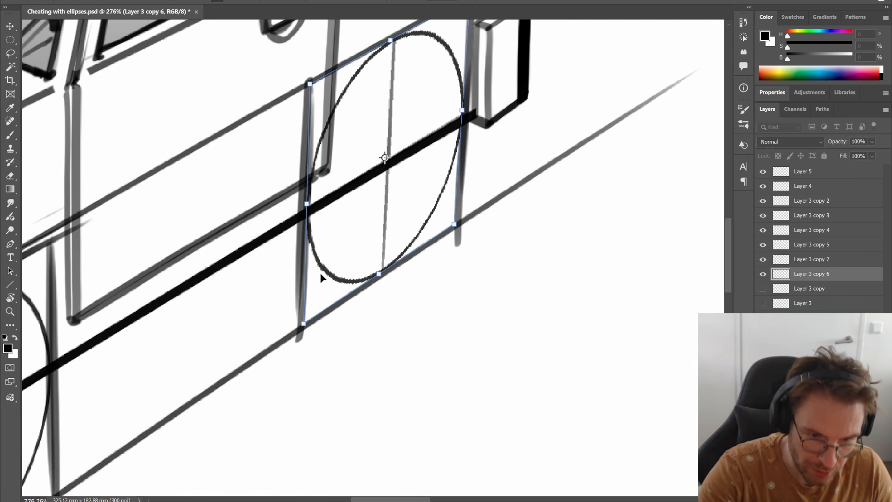
pyautogui.moveTo(310, 85); pyautogui.dragTo(312, 85)
pyautogui.keyDown('ctrl'); pyautogui.keyDown('alt'); pyautogui.click(466, 199); pyautogui.keyUp('alt'); pyautogui.keyUp('ctrl')
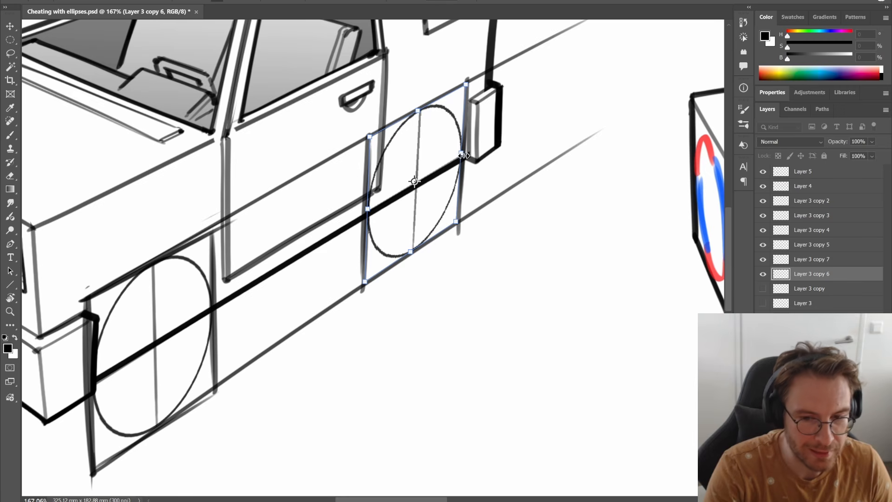
pyautogui.moveTo(462, 155)
pyautogui.mouseDown()
pyautogui.moveTo(487, 182)
pyautogui.moveTo(474, 152)
pyautogui.moveTo(461, 157)
pyautogui.mouseUp()
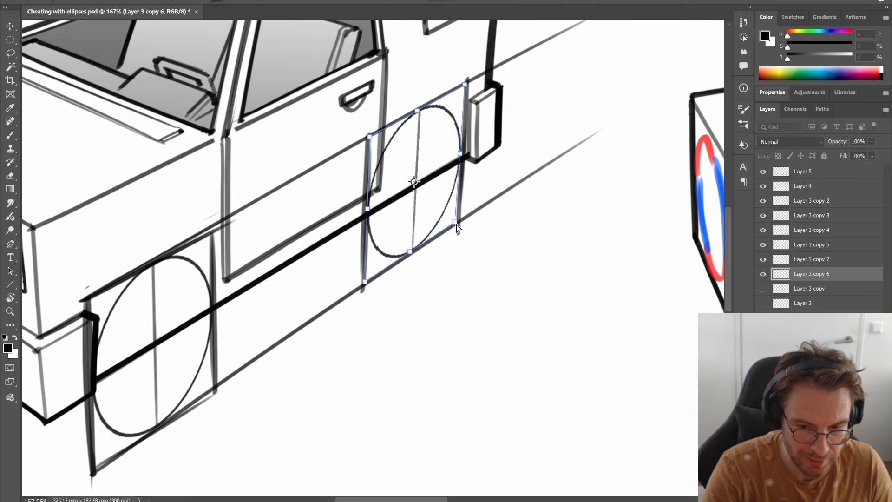
pyautogui.moveTo(458, 226); pyautogui.dragTo(457, 219)
pyautogui.press('Return')
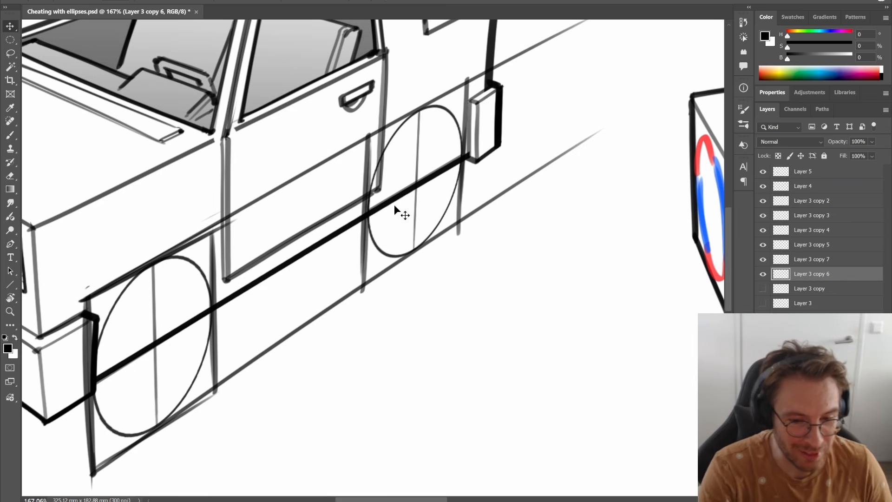
# - Hide the wheel box guides on Layer 5 and the rear wheel ellipse on Layer 3 copy 6
pyautogui.moveTo(353, 250); pyautogui.dragTo(596, 97)
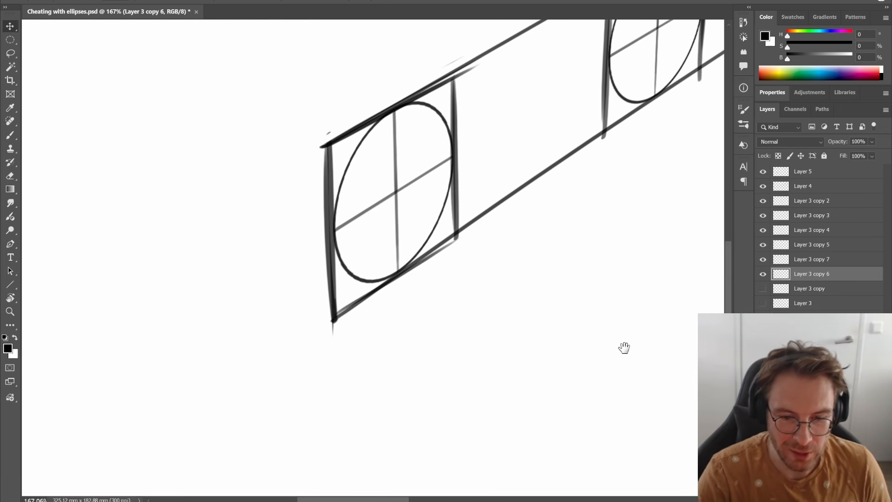
pyautogui.moveTo(623, 348); pyautogui.dragTo(555, 381)
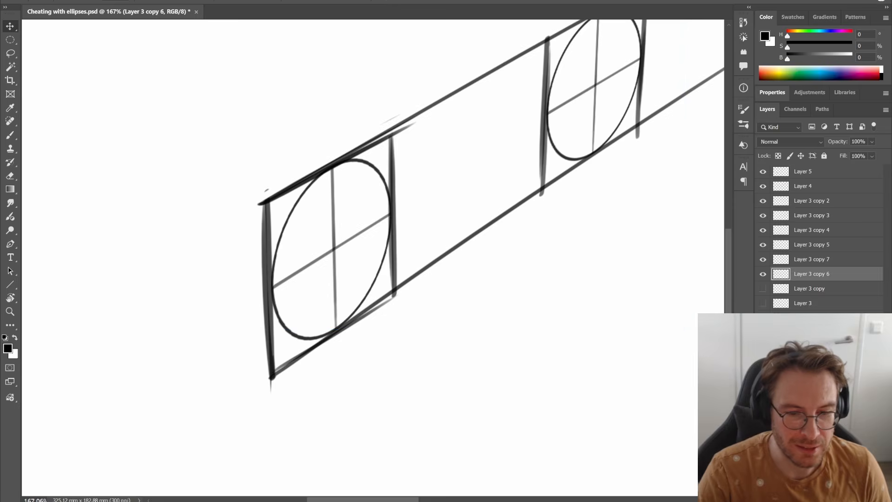
pyautogui.scroll(-5, 579, 203)
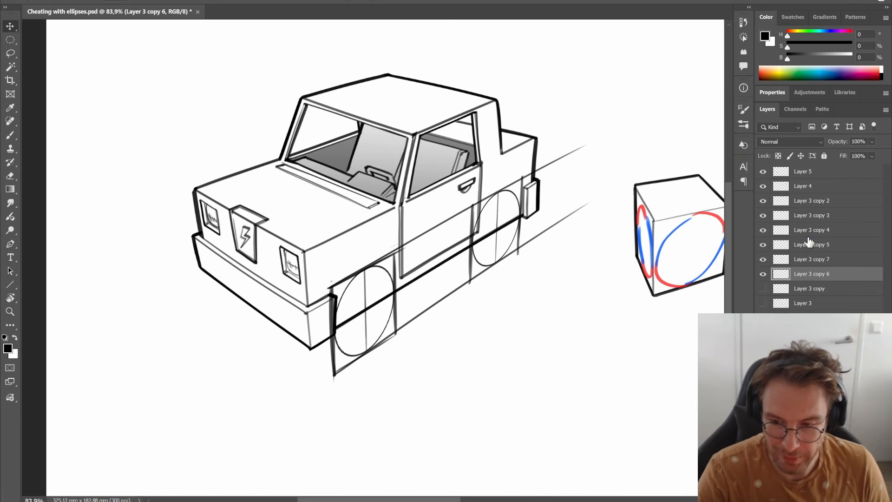
pyautogui.click(763, 172)
pyautogui.click(762, 274)
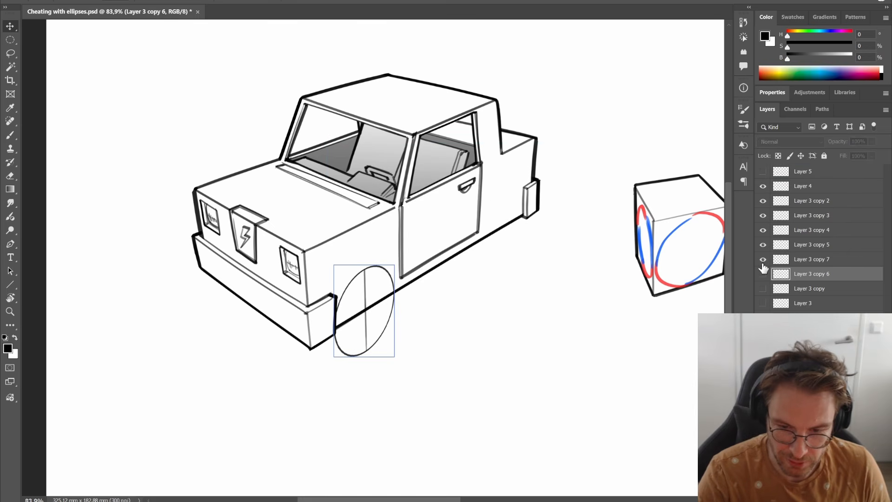
# - Show the rear wheel ellipse on Layer 3 copy 6 and move both wheel ellipse layers directly below Layer 5
pyautogui.click(762, 274)
pyautogui.keyDown('shift'); pyautogui.click(809, 260); pyautogui.keyUp('shift')
pyautogui.moveTo(816, 262); pyautogui.dragTo(829, 202)
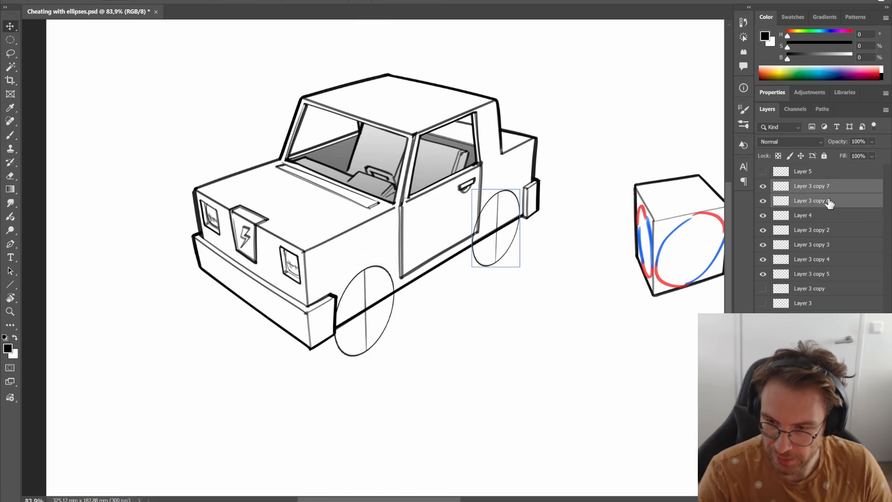
# - Merge the two wheel ellipse layers, place the result above Layer 5 and set its opacity to 20%
pyautogui.click(763, 173)
pyautogui.click(763, 172)
pyautogui.moveTo(823, 188); pyautogui.dragTo(824, 171)
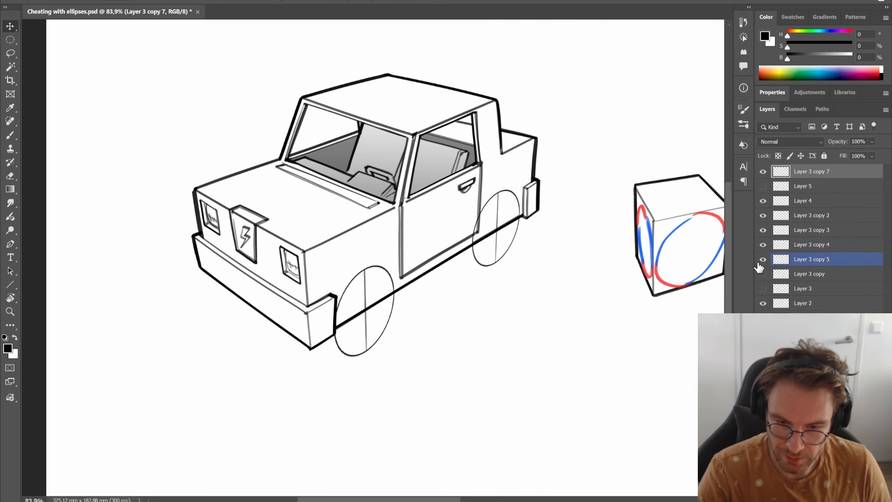
pyautogui.press('2')
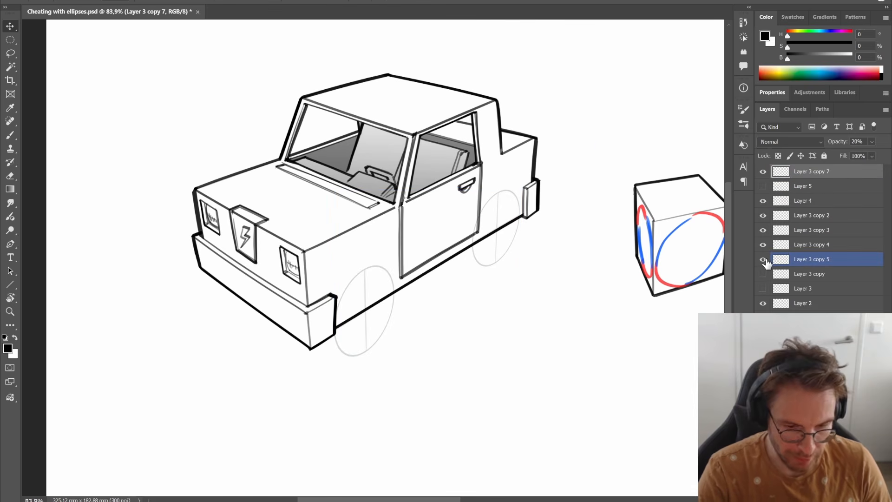
# - Add a new layer on top for inking with the Brush and fade the car drawing on Layer 1 to 20% opacity
pyautogui.hotkey('ctrl', 'shift', 'alt', 'n')
pyautogui.press('b')
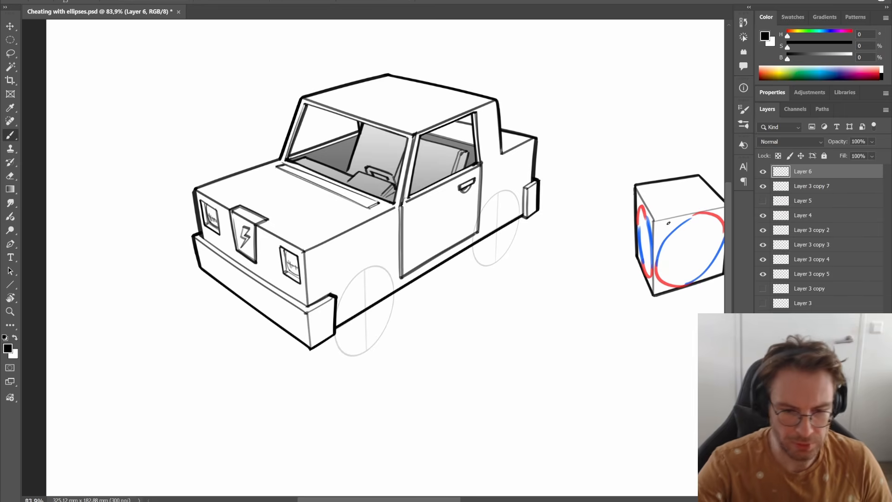
pyautogui.moveTo(406, 277); pyautogui.dragTo(444, 251)
pyautogui.moveTo(411, 303); pyautogui.dragTo(416, 281)
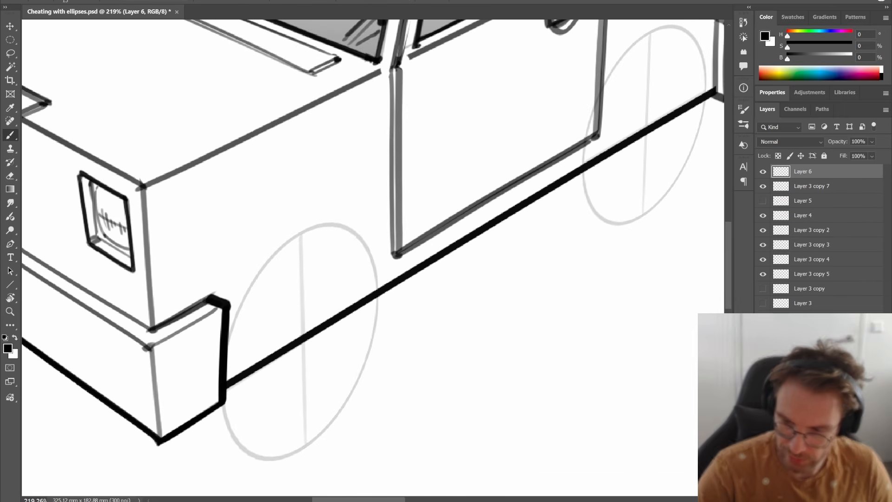
pyautogui.click(808, 332)
pyautogui.press('v')
pyautogui.press('2')
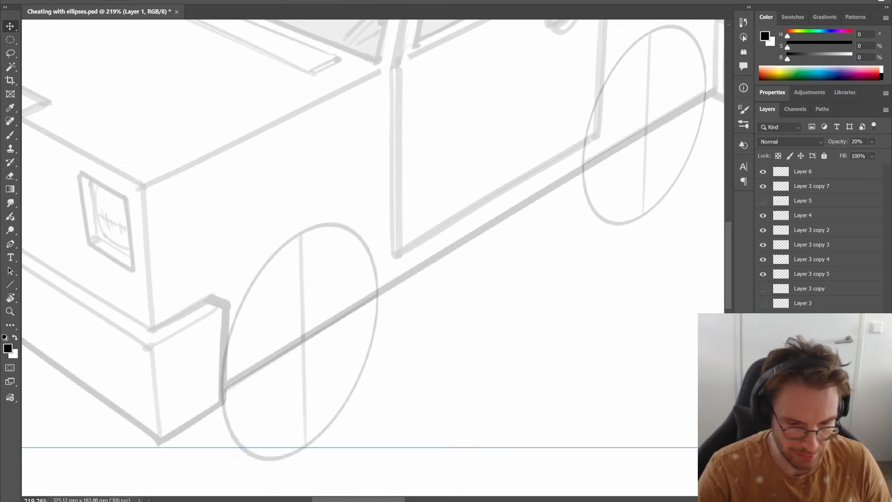
pyautogui.click(809, 174)
pyautogui.press('b')
pyautogui.moveTo(221, 297)
pyautogui.mouseDown()
pyautogui.moveTo(252, 242)
pyautogui.moveTo(223, 292)
pyautogui.moveTo(261, 239)
pyautogui.moveTo(332, 202)
pyautogui.moveTo(353, 205)
pyautogui.moveTo(379, 226)
pyautogui.moveTo(389, 289)
pyautogui.mouseUp()
pyautogui.hotkey('ctrl', 'z')
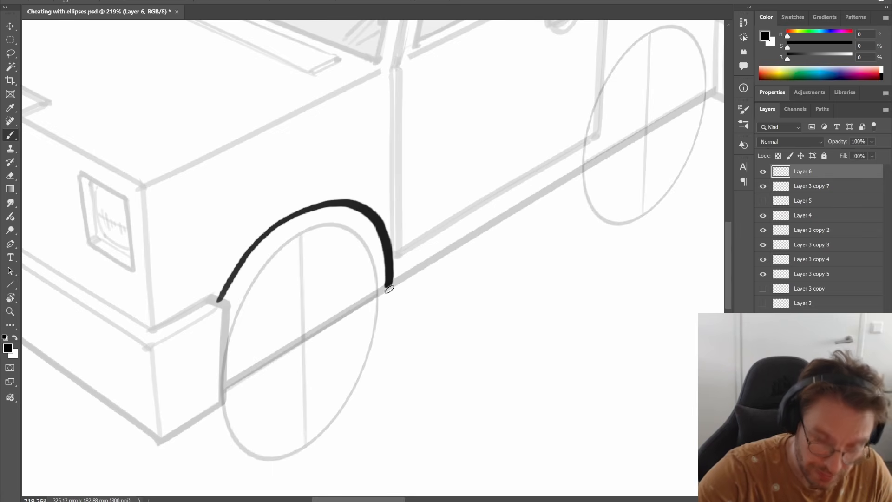
pyautogui.hotkey('ctrl', 'z')
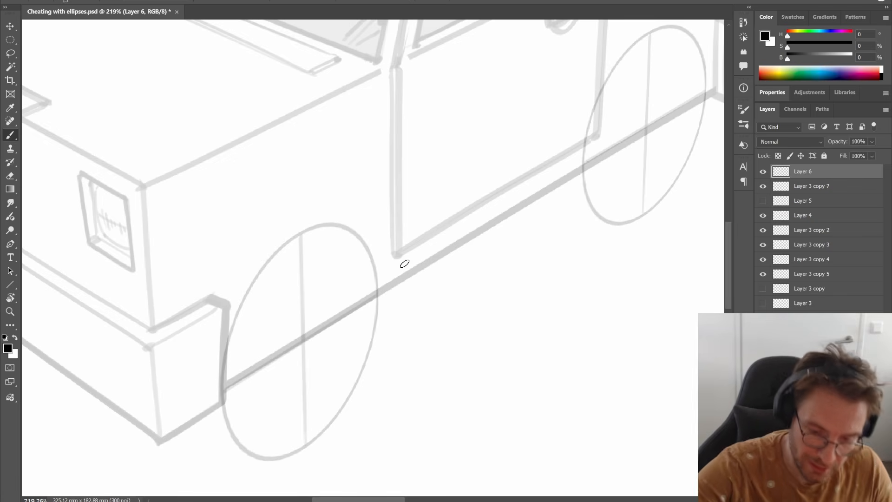
# - Ink the front and rear wheel arches on Layer 6, slightly outside the faded wheel ellipses
pyautogui.moveTo(224, 298)
pyautogui.mouseDown()
pyautogui.moveTo(268, 235)
pyautogui.moveTo(326, 206)
pyautogui.moveTo(369, 219)
pyautogui.moveTo(386, 243)
pyautogui.moveTo(391, 277)
pyautogui.mouseUp()
pyautogui.moveTo(465, 249); pyautogui.dragTo(340, 374)
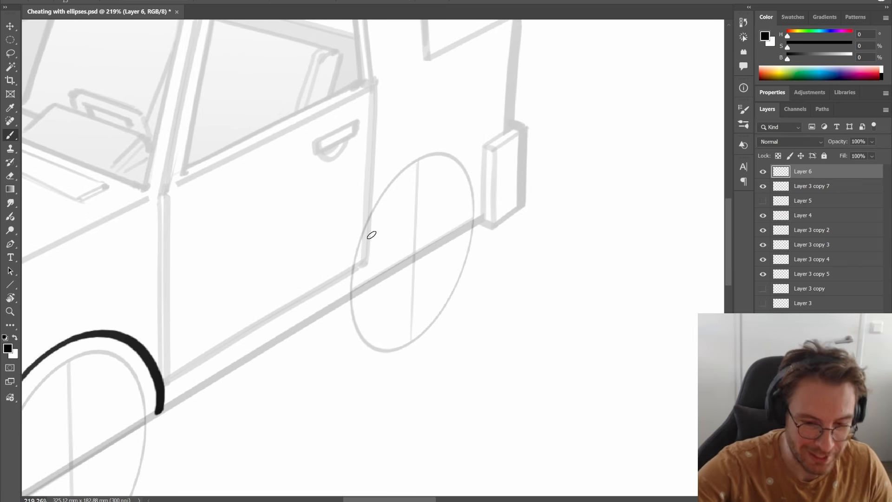
pyautogui.moveTo(335, 303)
pyautogui.mouseDown()
pyautogui.moveTo(346, 242)
pyautogui.moveTo(374, 180)
pyautogui.moveTo(414, 145)
pyautogui.moveTo(450, 139)
pyautogui.moveTo(478, 154)
pyautogui.moveTo(487, 203)
pyautogui.moveTo(517, 154)
pyautogui.mouseUp()
pyautogui.press('e')
pyautogui.press('b')
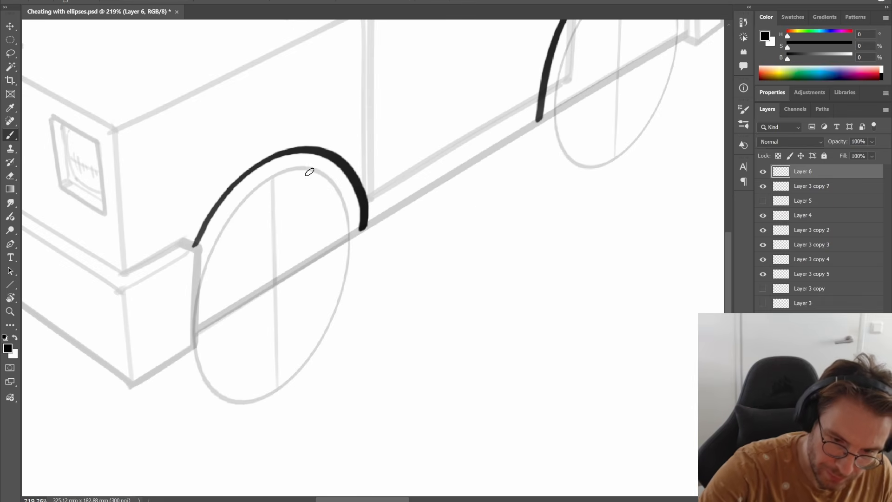
# - Ink the front tyre's outer outline over its faded ellipse and clean up the line with the Eraser
pyautogui.moveTo(238, 212)
pyautogui.mouseDown()
pyautogui.moveTo(274, 176)
pyautogui.moveTo(309, 168)
pyautogui.moveTo(343, 210)
pyautogui.moveTo(348, 256)
pyautogui.moveTo(309, 358)
pyautogui.moveTo(278, 387)
pyautogui.moveTo(243, 400)
pyautogui.moveTo(215, 389)
pyautogui.moveTo(198, 357)
pyautogui.moveTo(201, 287)
pyautogui.mouseUp()
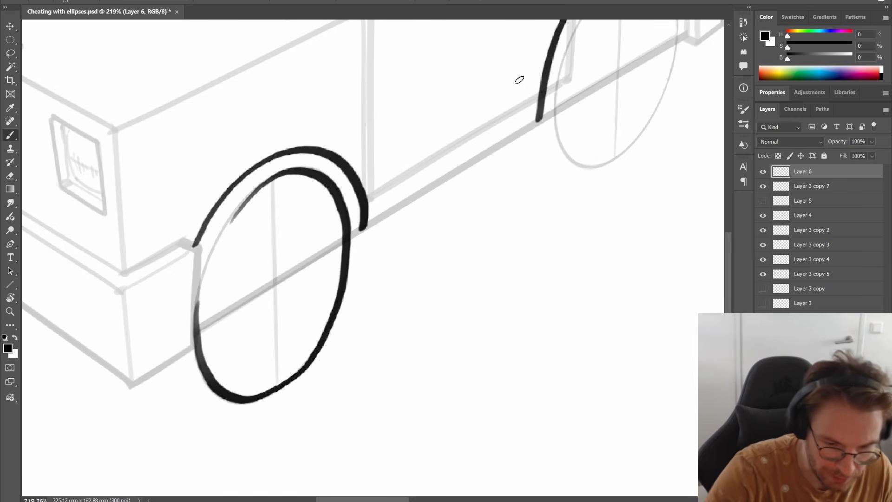
pyautogui.press('e')
pyautogui.press('b')
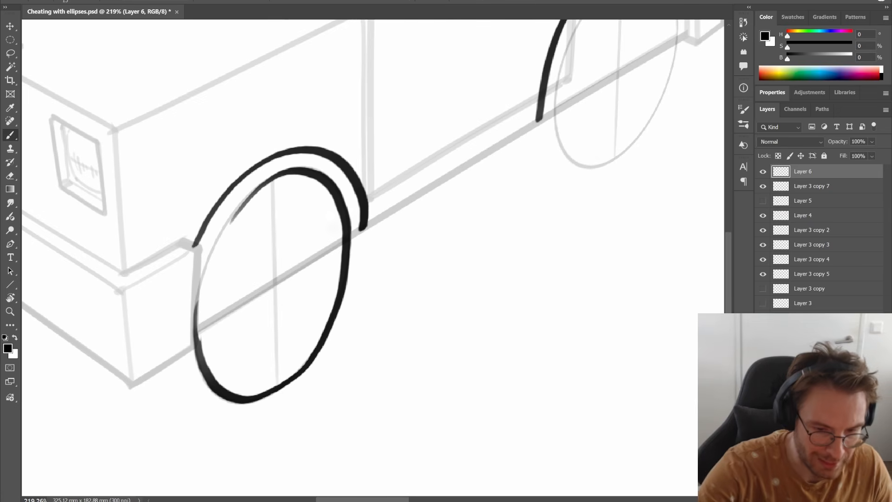
# - Ink the front wheel's rim as two nested ellipses inside the tyre outline
pyautogui.moveTo(318, 228)
pyautogui.mouseDown()
pyautogui.moveTo(299, 201)
pyautogui.moveTo(259, 226)
pyautogui.moveTo(227, 287)
pyautogui.moveTo(222, 335)
pyautogui.moveTo(234, 364)
pyautogui.mouseUp()
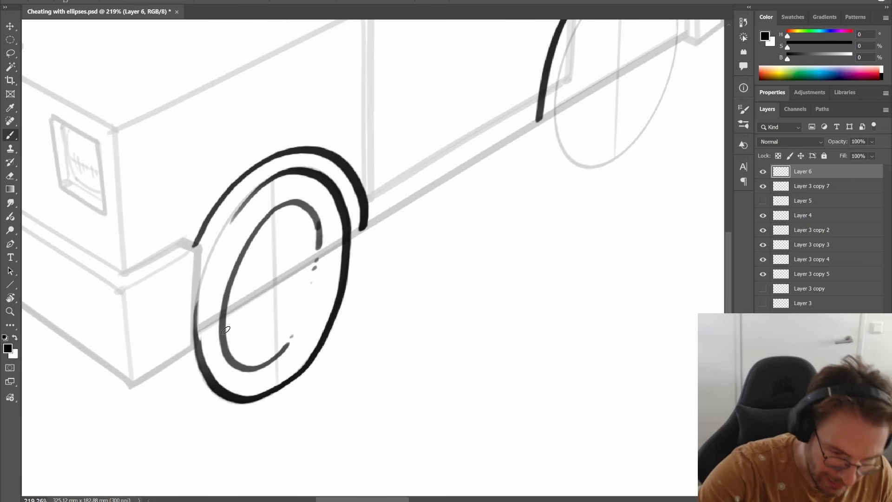
pyautogui.moveTo(224, 331)
pyautogui.mouseDown()
pyautogui.moveTo(234, 359)
pyautogui.moveTo(243, 360)
pyautogui.moveTo(274, 337)
pyautogui.moveTo(236, 360)
pyautogui.moveTo(279, 331)
pyautogui.moveTo(303, 264)
pyautogui.moveTo(292, 212)
pyautogui.mouseUp()
pyautogui.hotkey('ctrl', 'z')
pyautogui.moveTo(362, 289); pyautogui.dragTo(305, 361)
pyautogui.moveTo(342, 299); pyautogui.dragTo(445, 233)
# - Rotate the canvas and ink a short line from the front tyre's lower edge back under the bumper to show its thickness
pyautogui.press('r')
pyautogui.moveTo(471, 146); pyautogui.dragTo(516, 267)
pyautogui.moveTo(173, 256); pyautogui.dragTo(159, 156)
pyautogui.hotkey('ctrl', 'z')
pyautogui.moveTo(174, 250); pyautogui.dragTo(160, 157)
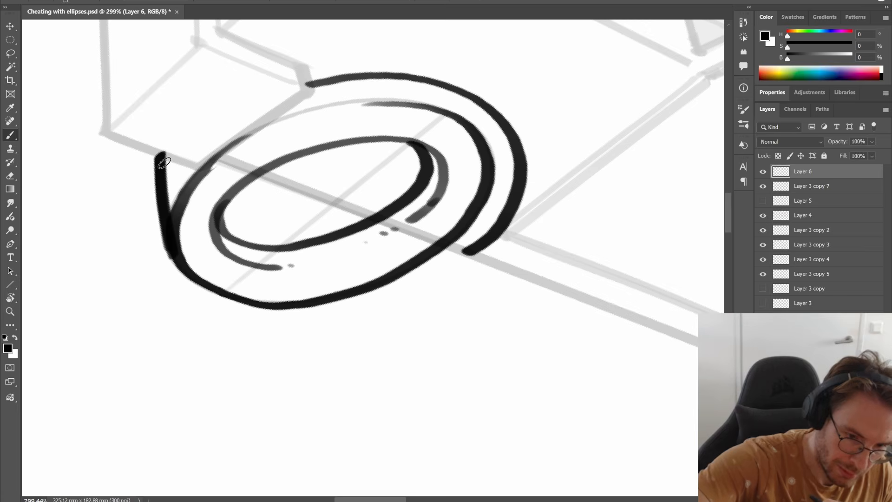
pyautogui.press('r')
pyautogui.moveTo(508, 315); pyautogui.dragTo(538, 117)
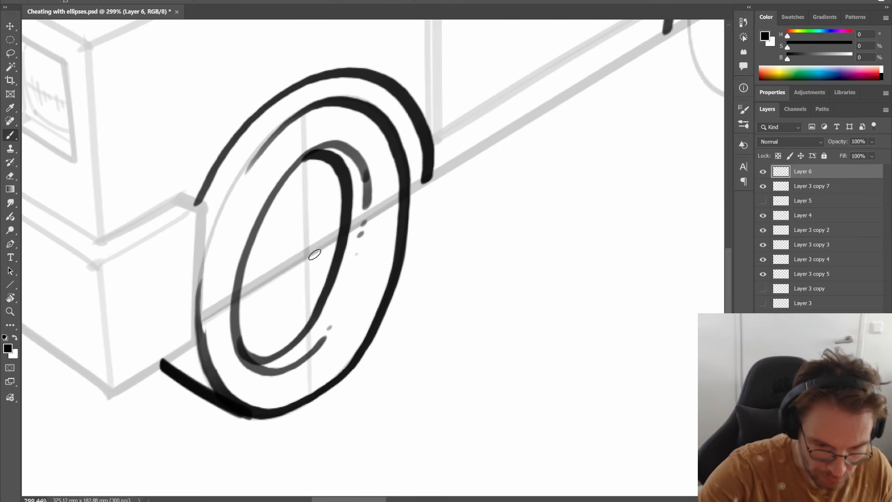
# - Ink a small hub ellipse at the front wheel's centre with a partial second contour around it
pyautogui.moveTo(311, 201)
pyautogui.mouseDown()
pyautogui.moveTo(288, 290)
pyautogui.moveTo(304, 289)
pyautogui.moveTo(322, 197)
pyautogui.mouseUp()
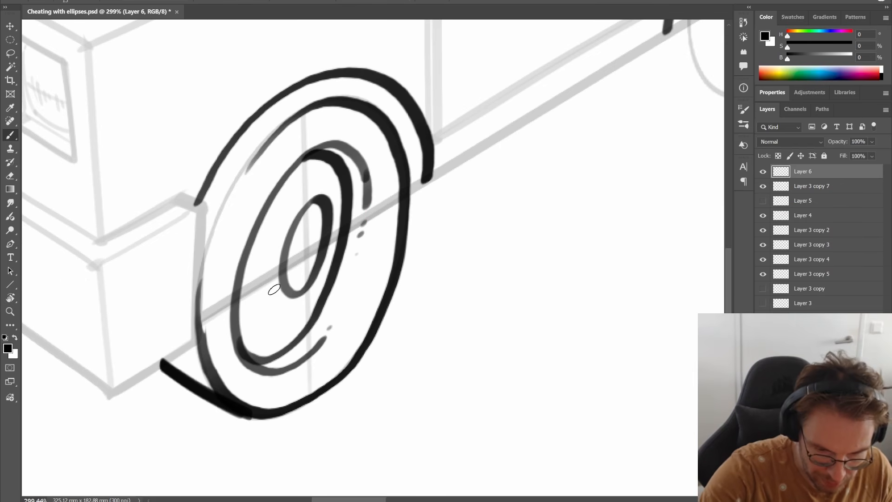
pyautogui.moveTo(281, 312); pyautogui.dragTo(279, 220)
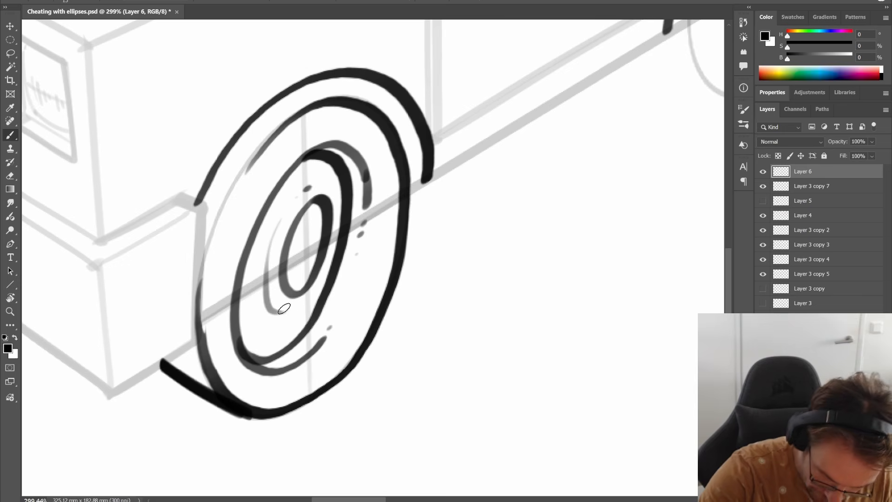
# - Ink a short depth line between the front tyre and its wheel arch
pyautogui.hotkey('ctrl', '0')
pyautogui.moveTo(363, 270); pyautogui.dragTo(429, 239)
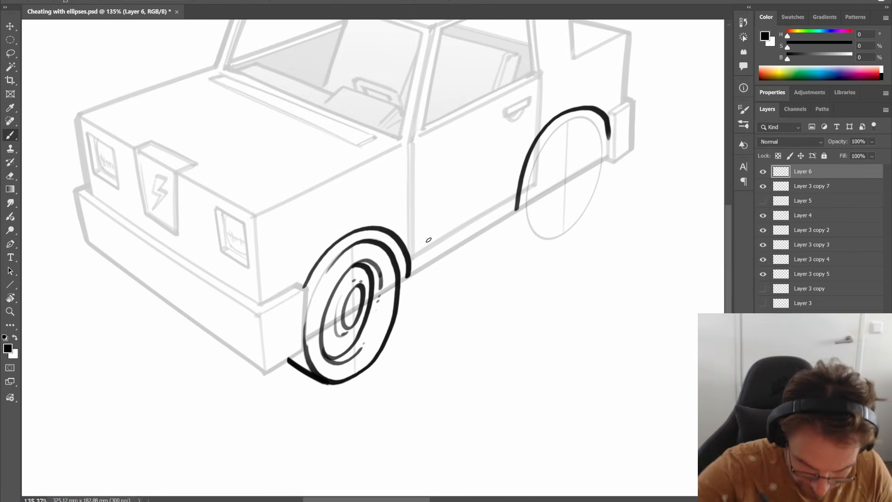
pyautogui.moveTo(368, 229); pyautogui.dragTo(399, 219)
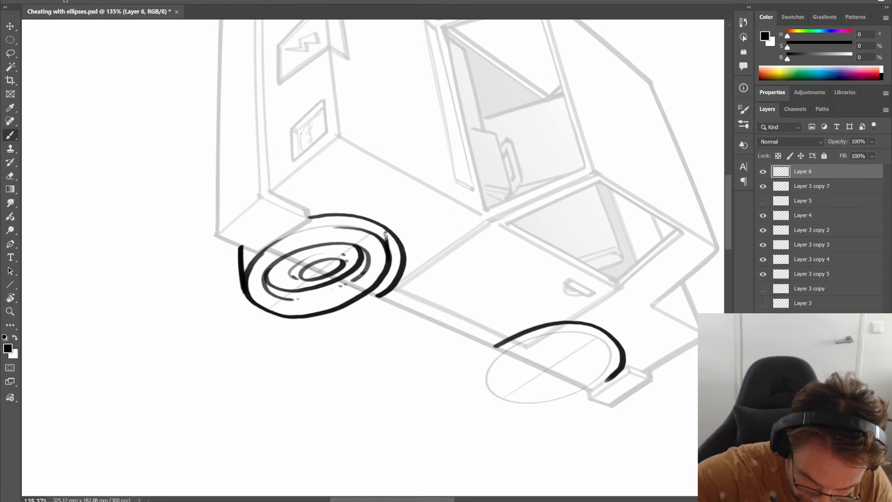
pyautogui.moveTo(402, 261); pyautogui.dragTo(368, 251)
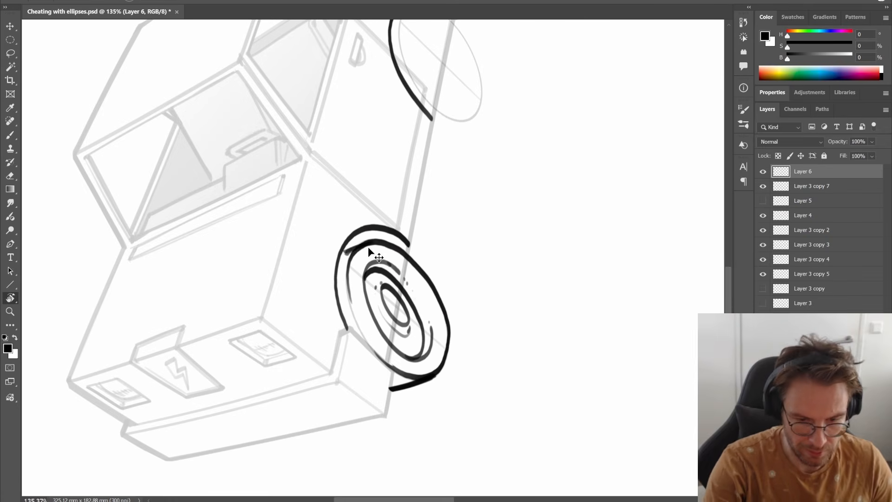
pyautogui.press('b')
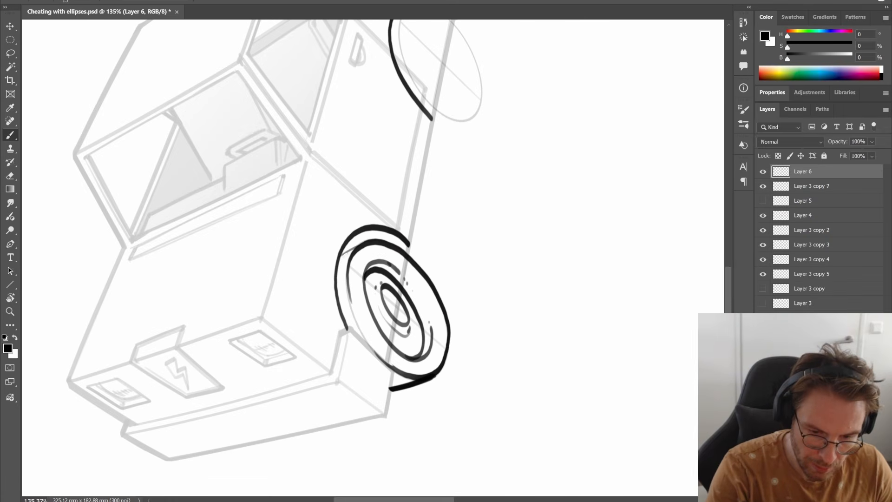
# - Ink the rear tyre's outer outline over its faded ellipse, leaving a gap along the side facing the door
pyautogui.press('r')
pyautogui.moveTo(591, 111); pyautogui.dragTo(601, 334)
pyautogui.moveTo(607, 293)
pyautogui.mouseDown()
pyautogui.moveTo(615, 313)
pyautogui.moveTo(456, 399)
pyautogui.moveTo(458, 410)
pyautogui.mouseUp()
pyautogui.press('b')
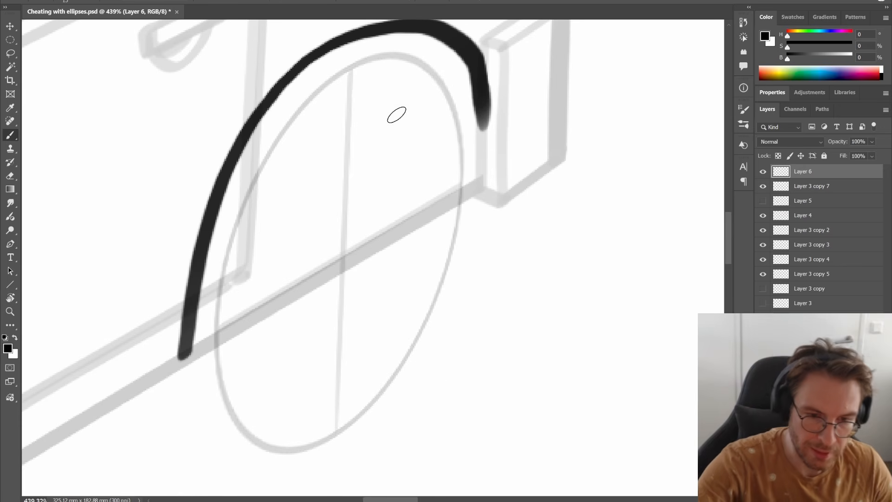
pyautogui.moveTo(289, 135)
pyautogui.mouseDown()
pyautogui.moveTo(327, 81)
pyautogui.moveTo(416, 62)
pyautogui.moveTo(455, 139)
pyautogui.moveTo(448, 257)
pyautogui.moveTo(389, 386)
pyautogui.moveTo(309, 444)
pyautogui.moveTo(247, 436)
pyautogui.moveTo(218, 378)
pyautogui.mouseUp()
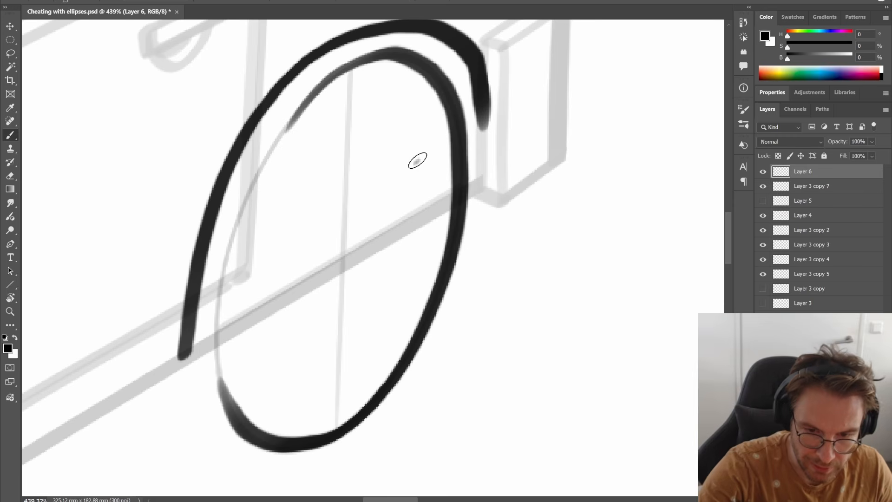
# - Ink the rear wheel's rim as two nested ellipses, breaking the outer one into short dots on the far side
pyautogui.moveTo(416, 159)
pyautogui.mouseDown()
pyautogui.moveTo(378, 112)
pyautogui.moveTo(338, 137)
pyautogui.moveTo(291, 198)
pyautogui.moveTo(267, 259)
pyautogui.moveTo(258, 326)
pyautogui.moveTo(266, 369)
pyautogui.moveTo(290, 396)
pyautogui.moveTo(315, 398)
pyautogui.moveTo(373, 343)
pyautogui.mouseUp()
pyautogui.click(382, 319)
pyautogui.click(393, 294)
pyautogui.moveTo(417, 160); pyautogui.dragTo(413, 188)
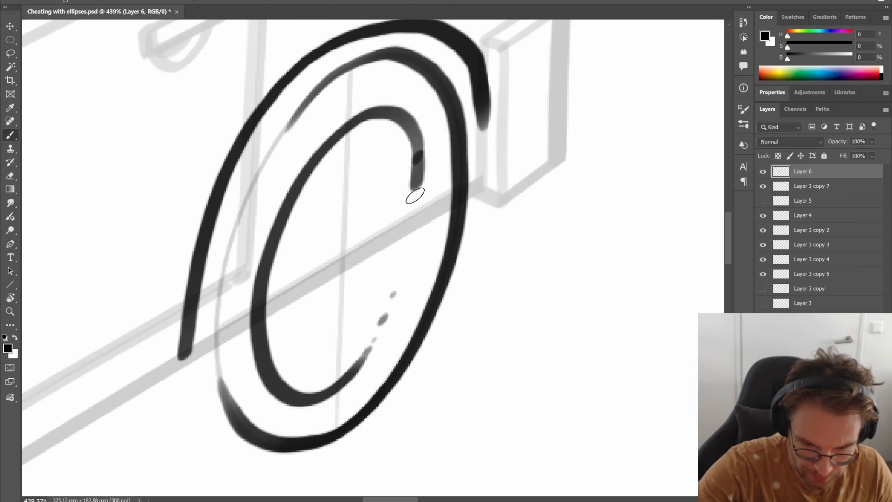
pyautogui.click(413, 205)
pyautogui.click(409, 217)
pyautogui.moveTo(267, 354)
pyautogui.mouseDown()
pyautogui.moveTo(306, 384)
pyautogui.moveTo(357, 330)
pyautogui.moveTo(382, 269)
pyautogui.moveTo(393, 186)
pyautogui.moveTo(374, 123)
pyautogui.moveTo(346, 133)
pyautogui.mouseUp()
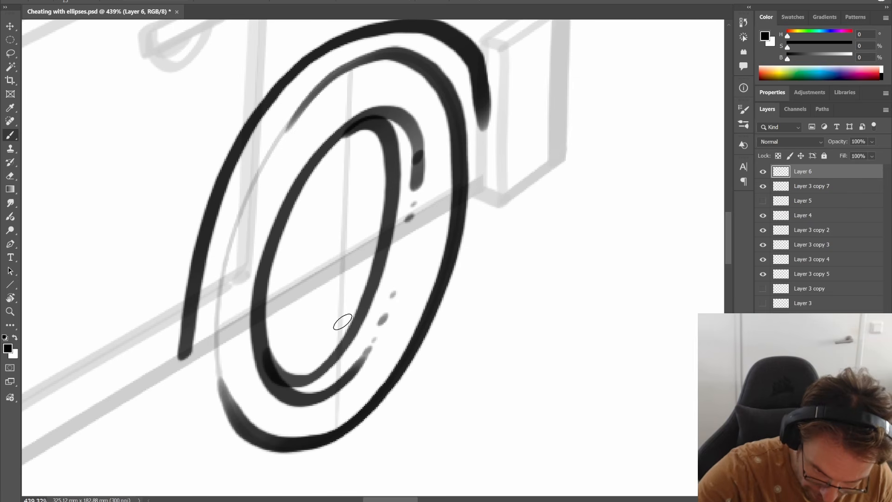
# - Ink the rear wheel's small central hub with a partial second contour around it
pyautogui.moveTo(347, 201)
pyautogui.mouseDown()
pyautogui.moveTo(315, 260)
pyautogui.moveTo(318, 295)
pyautogui.moveTo(336, 303)
pyautogui.moveTo(357, 274)
pyautogui.moveTo(365, 198)
pyautogui.mouseUp()
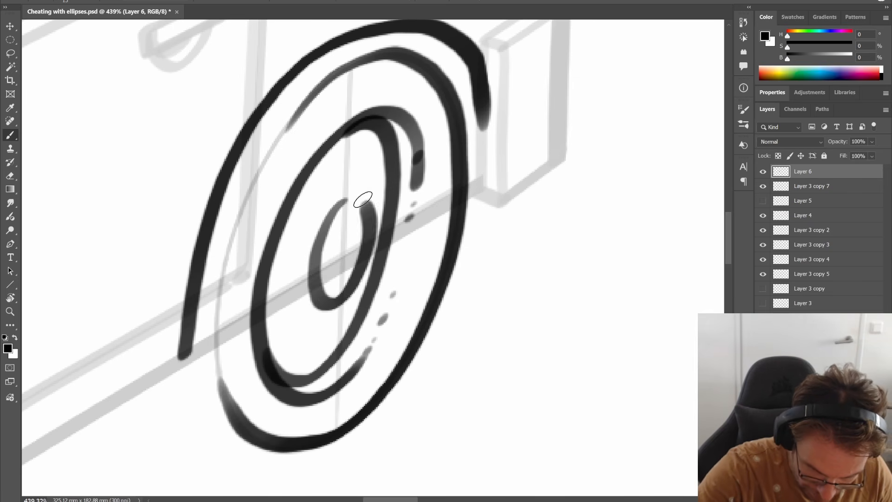
pyautogui.hotkey('ctrl', 'z')
pyautogui.moveTo(318, 253)
pyautogui.mouseDown()
pyautogui.moveTo(316, 274)
pyautogui.moveTo(330, 295)
pyautogui.moveTo(354, 274)
pyautogui.moveTo(366, 215)
pyautogui.moveTo(336, 207)
pyautogui.mouseUp()
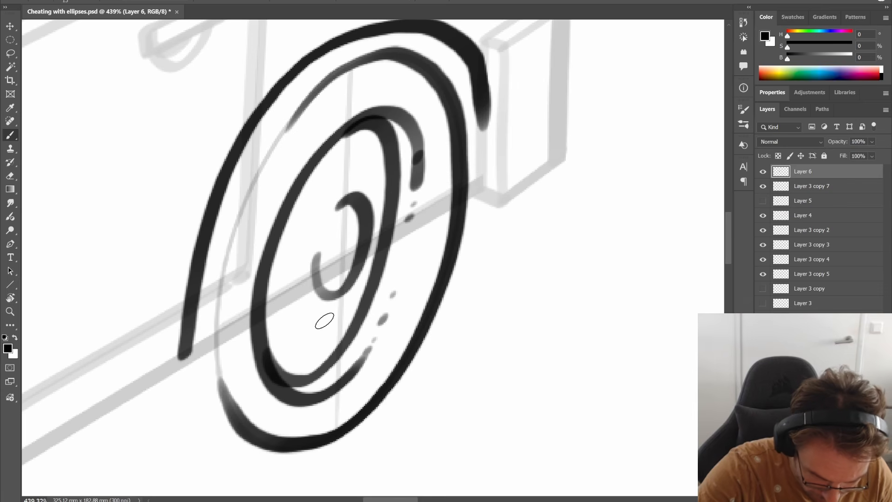
pyautogui.moveTo(322, 314)
pyautogui.mouseDown()
pyautogui.moveTo(312, 302)
pyautogui.moveTo(338, 192)
pyautogui.moveTo(356, 188)
pyautogui.mouseUp()
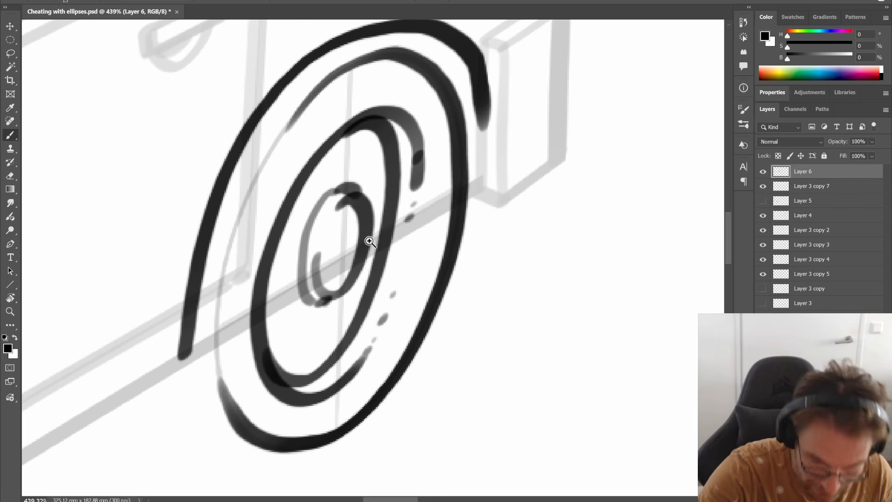
pyautogui.moveTo(368, 241); pyautogui.dragTo(297, 260)
pyautogui.moveTo(431, 283)
pyautogui.mouseDown()
pyautogui.moveTo(472, 301)
pyautogui.moveTo(511, 261)
pyautogui.moveTo(526, 319)
pyautogui.mouseUp()
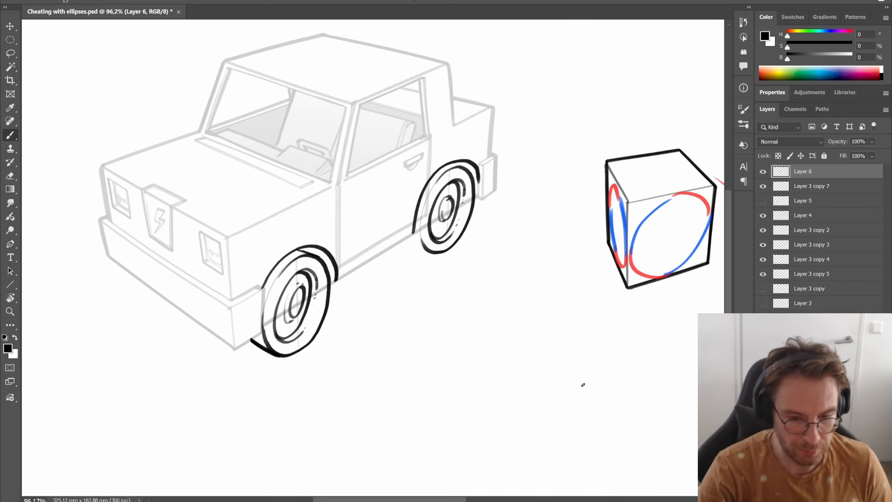
# - Duplicate the car drawing on Layer 1 and set the copy's opacity to 100%
pyautogui.click(803, 332)
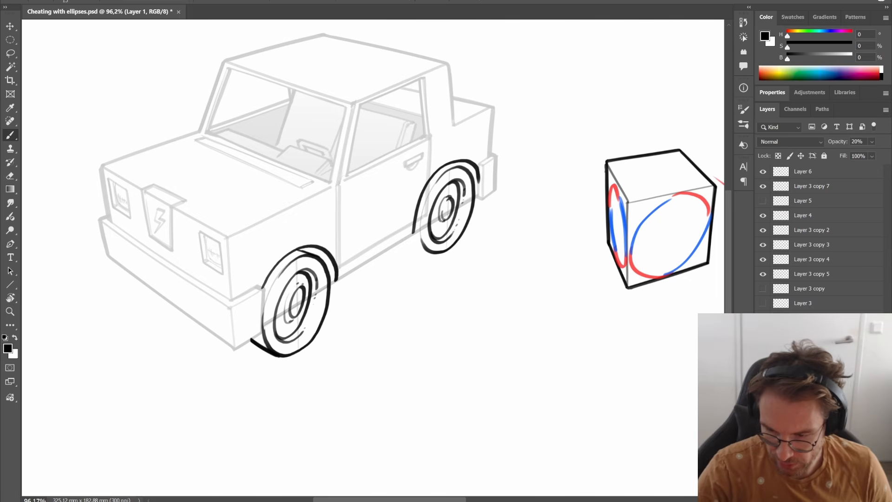
pyautogui.hotkey('ctrl', 'j')
pyautogui.press('v')
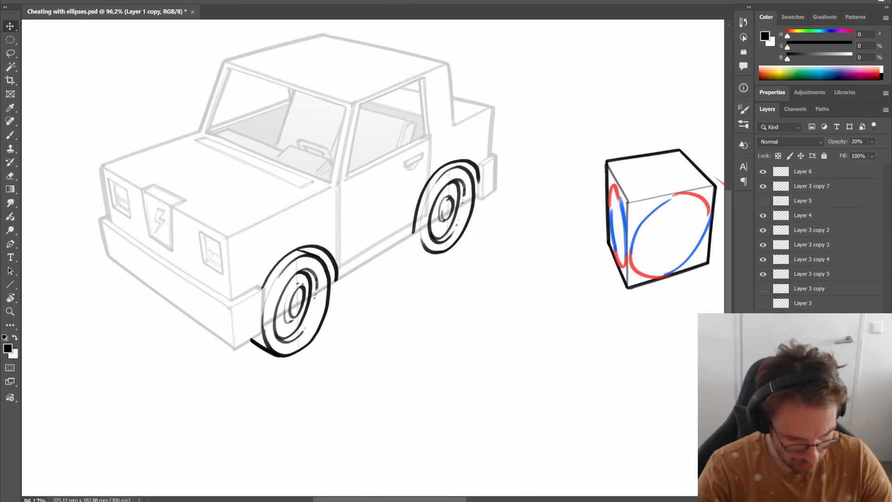
pyautogui.press('0')
# - Erase the car body and door lines that cross the front and rear wheels on Layer 1 copy
pyautogui.press('e')
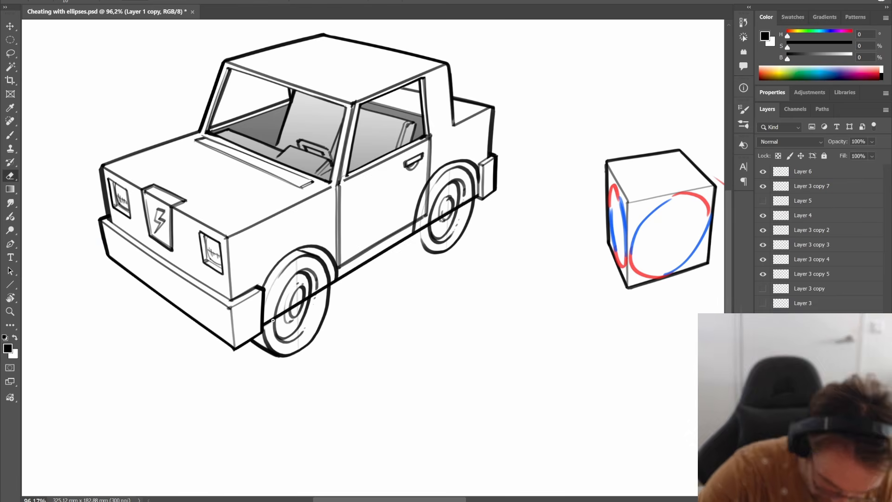
pyautogui.rightClick(272, 320)
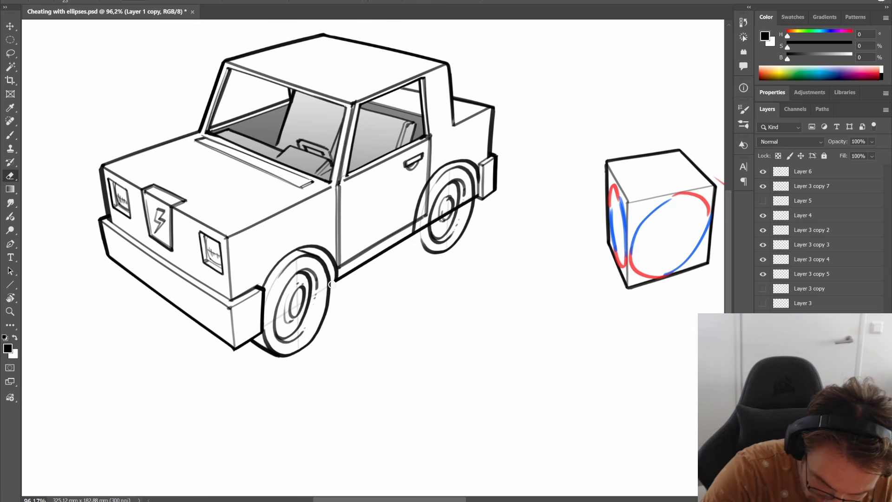
pyautogui.moveTo(420, 226); pyautogui.dragTo(432, 186)
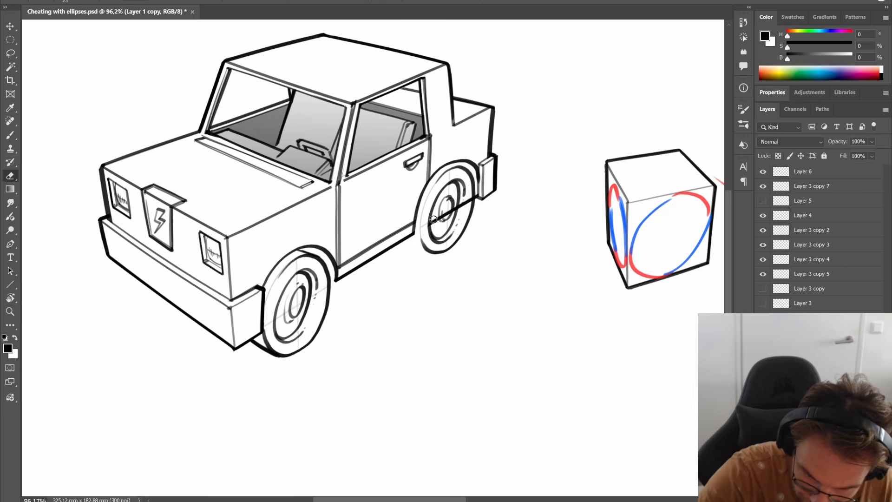
pyautogui.moveTo(433, 220); pyautogui.dragTo(464, 206)
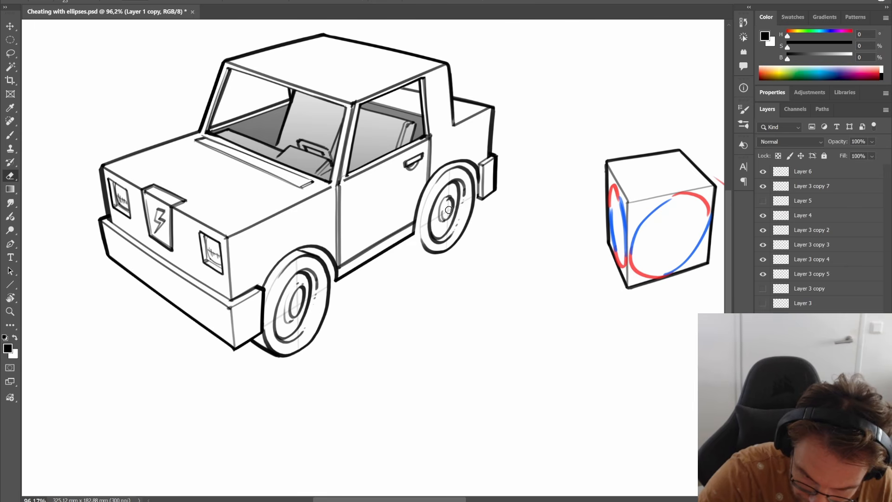
# - Ink the rear tyre's visible thickness on Layer 6 with a curve under the door sill down to the wheel's bottom
pyautogui.click(804, 175)
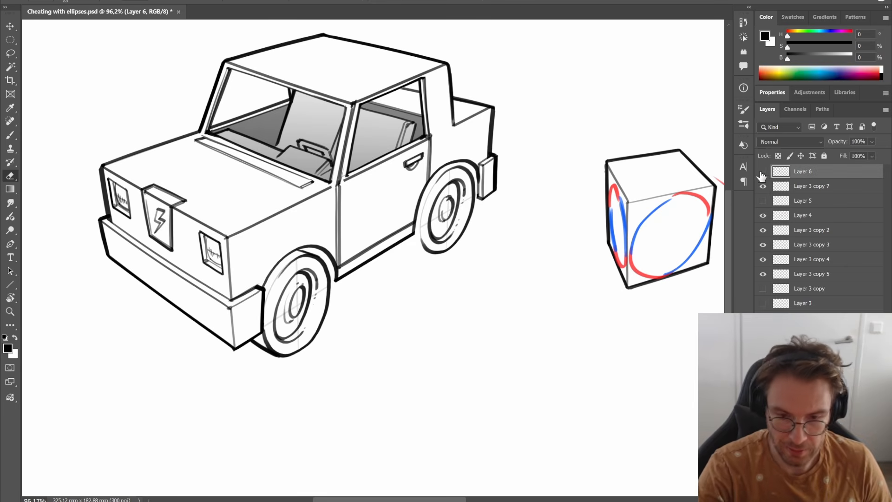
pyautogui.click(763, 171)
pyautogui.click(762, 171)
pyautogui.click(763, 186)
pyautogui.click(762, 186)
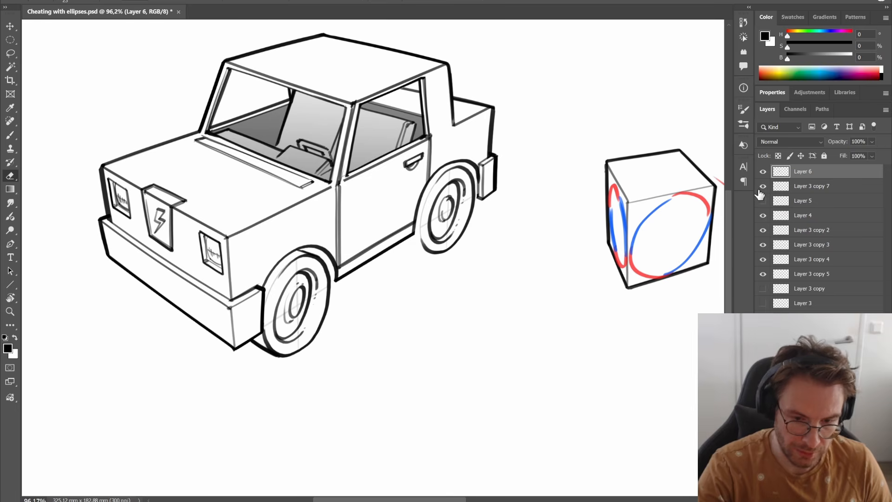
pyautogui.press('r')
pyautogui.moveTo(527, 135); pyautogui.dragTo(560, 294)
pyautogui.moveTo(422, 286); pyautogui.dragTo(444, 285)
pyautogui.press('b')
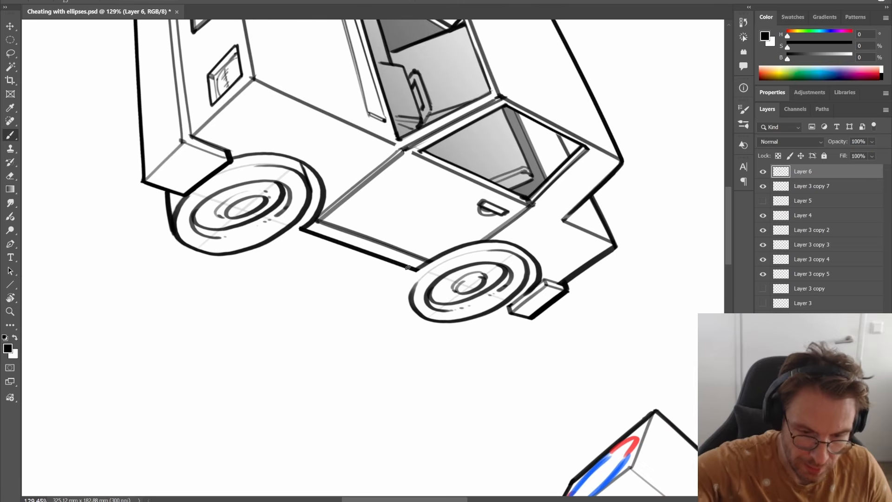
pyautogui.moveTo(403, 263)
pyautogui.mouseDown()
pyautogui.moveTo(431, 389)
pyautogui.moveTo(420, 349)
pyautogui.mouseUp()
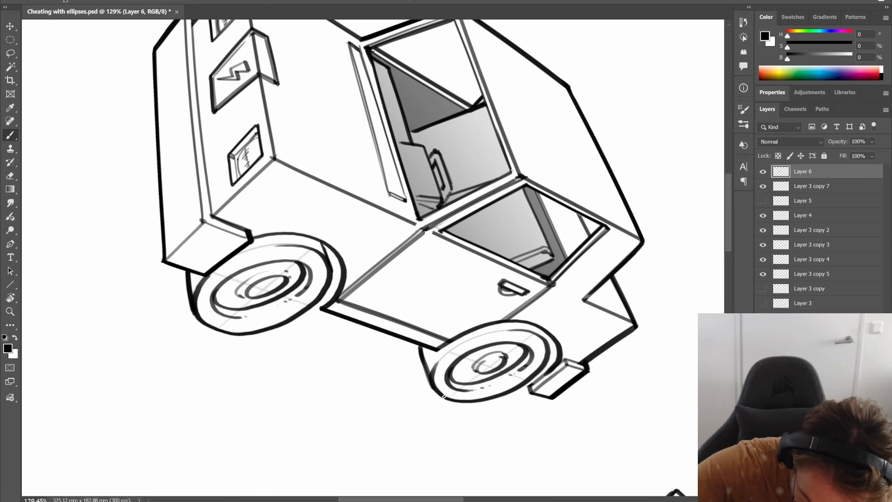
# - Shade the gaps between the tyres and the front and rear wheel arches in dark grey on Layer 6
pyautogui.press('r')
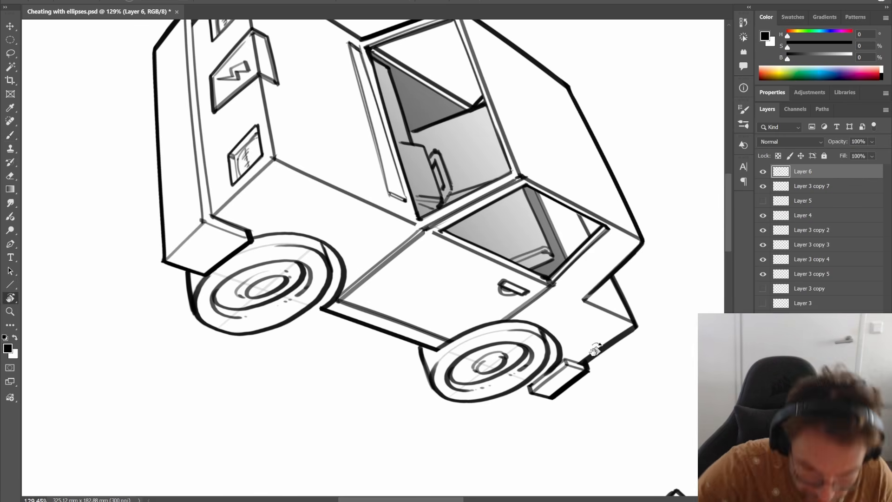
pyautogui.moveTo(547, 345)
pyautogui.mouseDown()
pyautogui.moveTo(418, 353)
pyautogui.moveTo(336, 320)
pyautogui.mouseUp()
pyautogui.press('b')
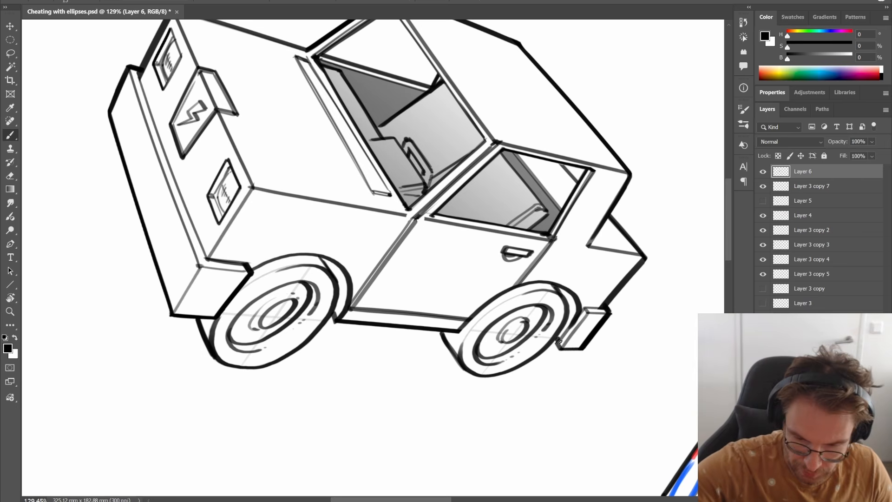
pyautogui.press('r')
pyautogui.moveTo(599, 291)
pyautogui.mouseDown()
pyautogui.moveTo(637, 219)
pyautogui.moveTo(589, 171)
pyautogui.mouseUp()
pyautogui.press('b')
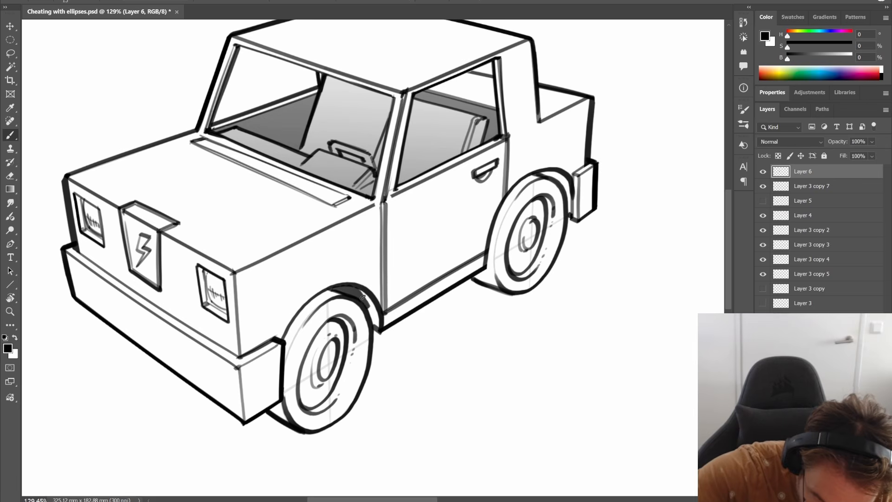
pyautogui.moveTo(363, 297); pyautogui.dragTo(377, 326)
pyautogui.moveTo(433, 321); pyautogui.dragTo(314, 364)
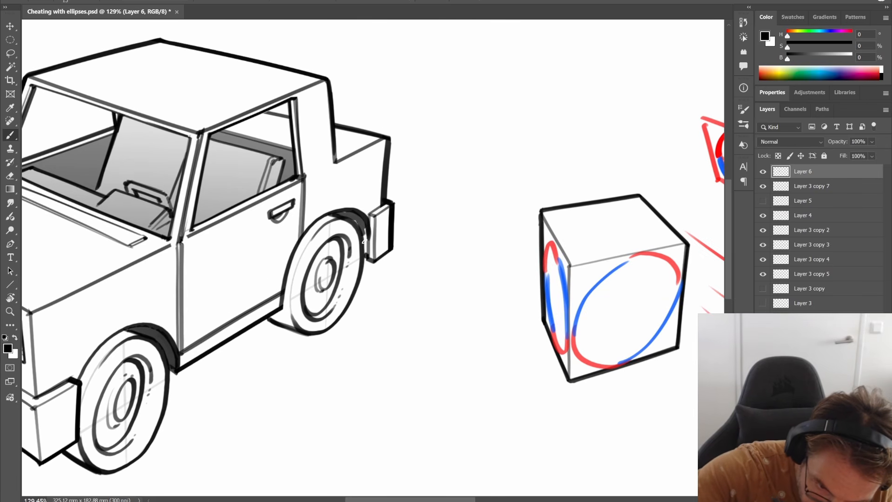
pyautogui.moveTo(400, 291); pyautogui.dragTo(348, 312)
pyautogui.moveTo(430, 306); pyautogui.dragTo(559, 269)
pyautogui.moveTo(481, 237); pyautogui.dragTo(509, 258)
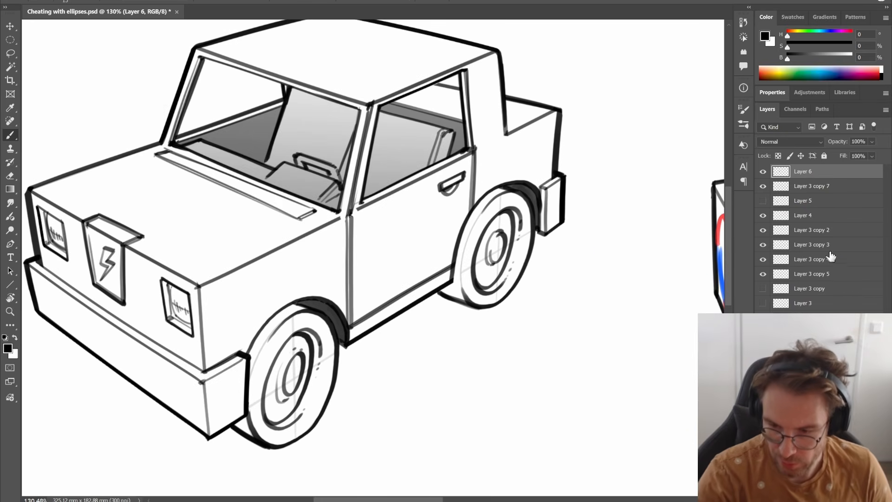
# - On Layer 1 copy, erase the door's lower rear edge and redraw it as a curve following the rear wheel arch
pyautogui.click(763, 332)
pyautogui.click(762, 332)
pyautogui.click(805, 332)
pyautogui.press('e')
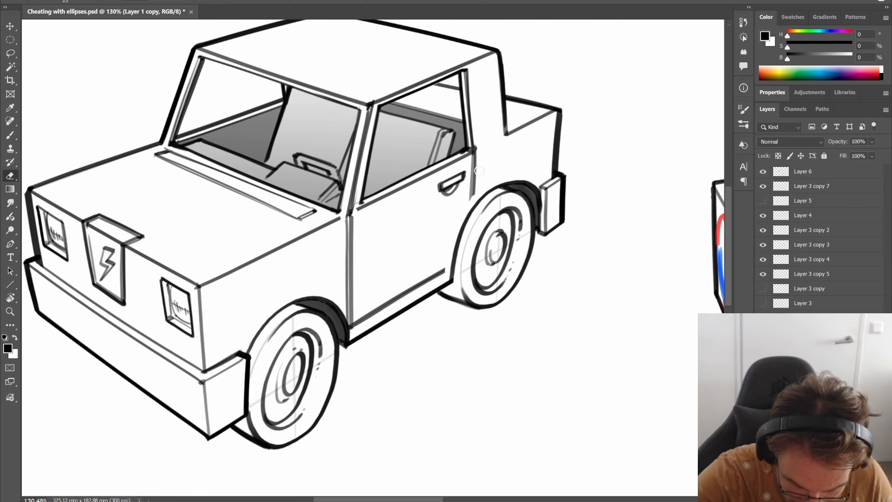
pyautogui.press('b')
pyautogui.moveTo(443, 270); pyautogui.dragTo(473, 199)
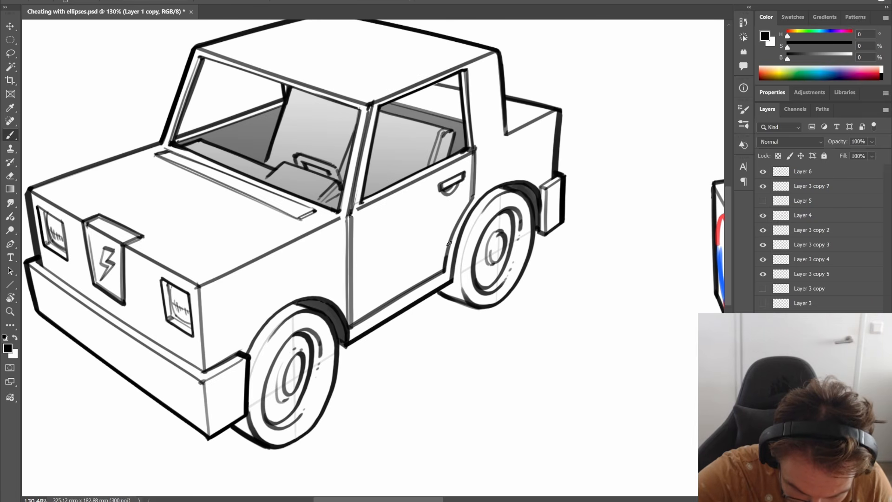
pyautogui.moveTo(449, 242); pyautogui.dragTo(470, 198)
pyautogui.moveTo(489, 293)
pyautogui.mouseDown()
pyautogui.moveTo(442, 303)
pyautogui.moveTo(487, 314)
pyautogui.mouseUp()
# - Erase the door's sharp lower front corner beside the front wheel arch and redraw it slightly beveled
pyautogui.press('e')
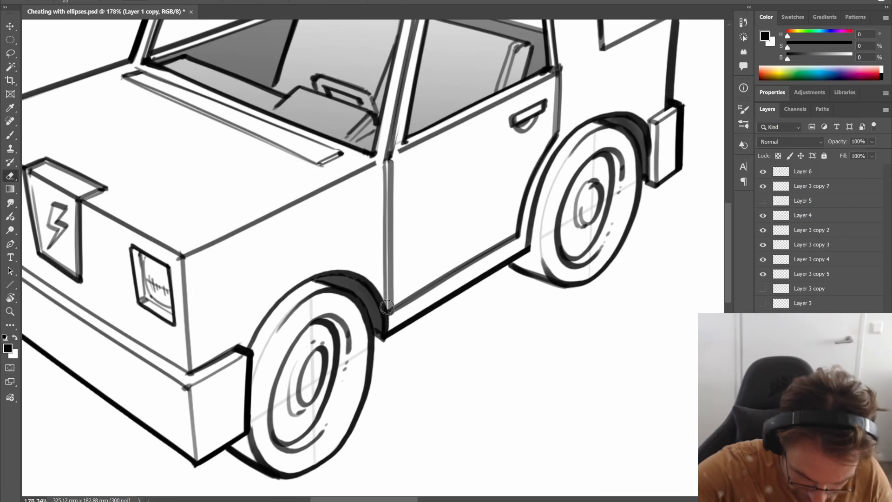
pyautogui.moveTo(385, 297); pyautogui.dragTo(393, 321)
pyautogui.press('b')
pyautogui.moveTo(538, 268); pyautogui.dragTo(475, 282)
pyautogui.moveTo(570, 275); pyautogui.dragTo(584, 276)
pyautogui.moveTo(537, 307); pyautogui.dragTo(492, 314)
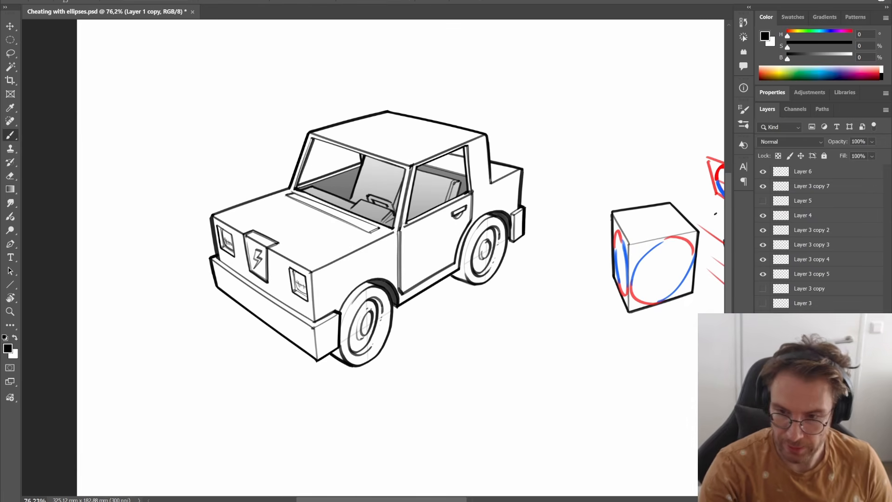
# - Delete the Layer 3 copy 7 layer
pyautogui.click(810, 186)
pyautogui.press('Delete')
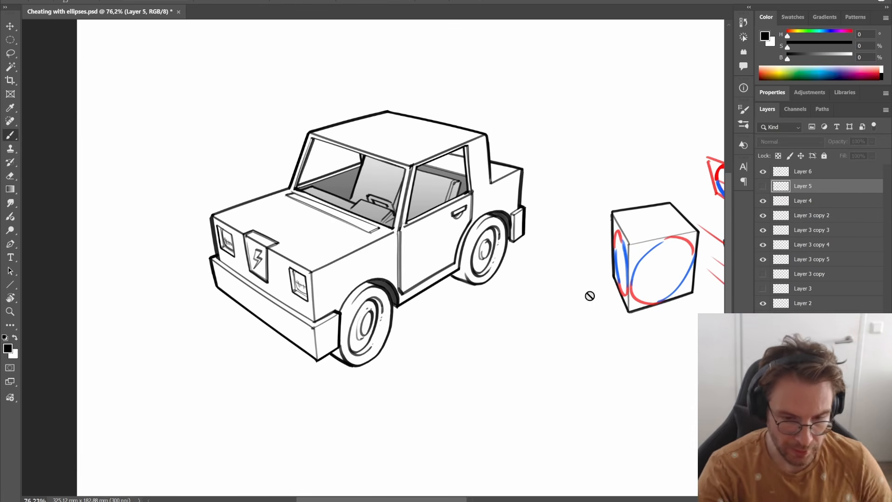
pyautogui.moveTo(567, 318); pyautogui.dragTo(523, 325)
pyautogui.moveTo(533, 371); pyautogui.dragTo(508, 355)
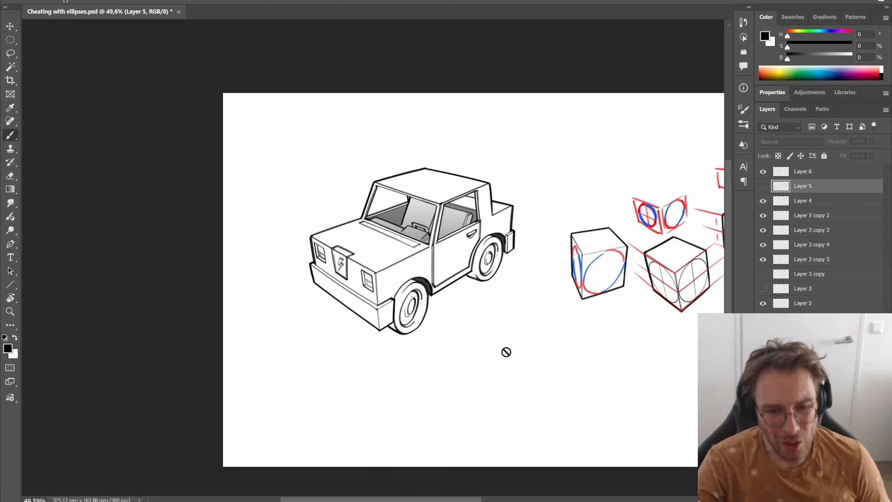
# - Toggle Layers 4, 5 and 6 to compare the drawing, leaving the inked wheels and the perspective guide lines visible
pyautogui.click(762, 173)
pyautogui.click(763, 186)
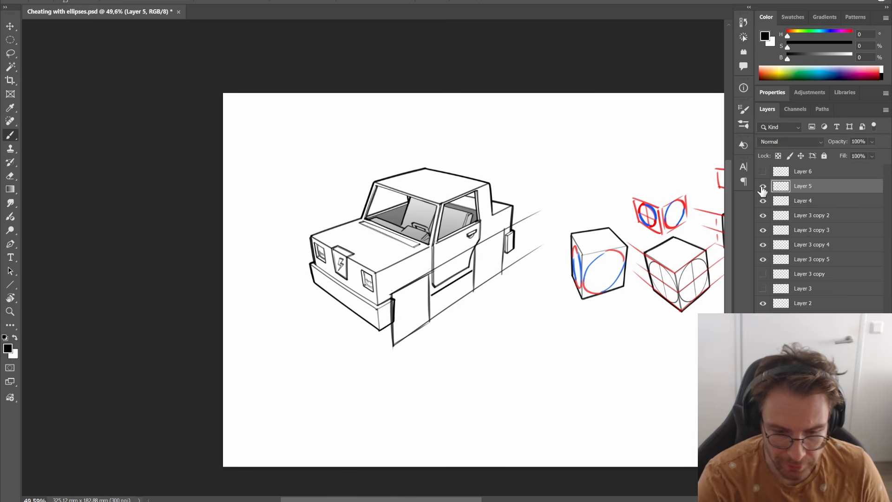
pyautogui.click(763, 186)
pyautogui.click(763, 200)
pyautogui.click(763, 200)
pyautogui.click(762, 171)
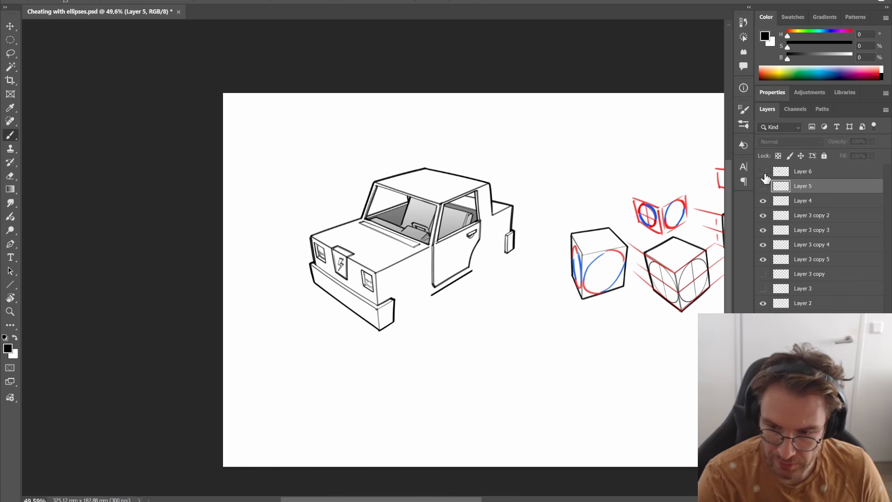
pyautogui.click(763, 187)
# - Duplicate the plain circle on Layer 3 and place the copy over the car's front wheel area
pyautogui.click(762, 274)
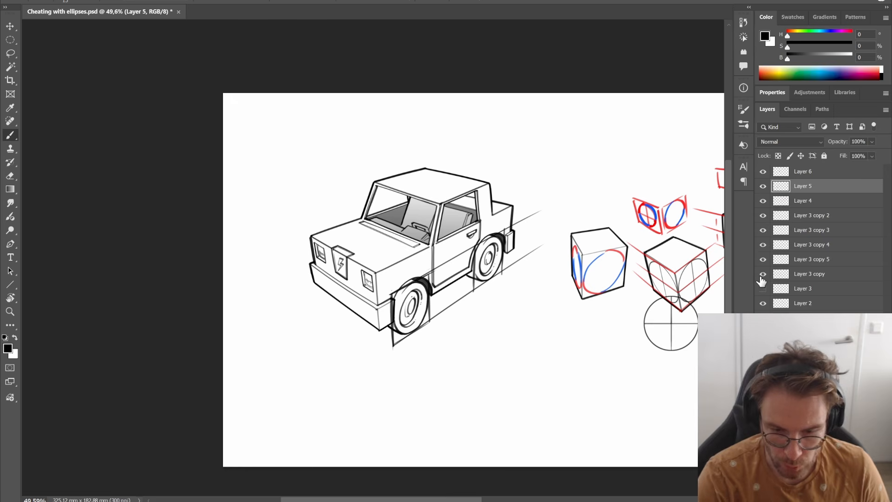
pyautogui.click(763, 274)
pyautogui.click(790, 292)
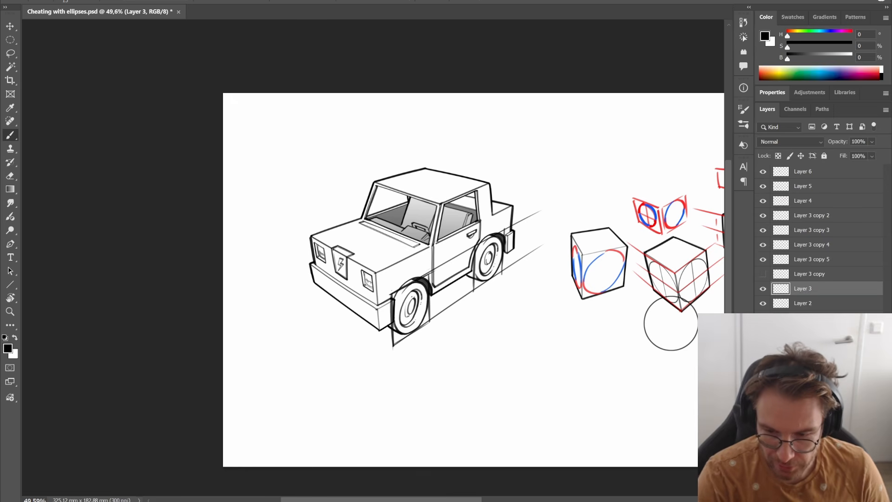
pyautogui.press('v')
pyautogui.moveTo(810, 290); pyautogui.dragTo(862, 494)
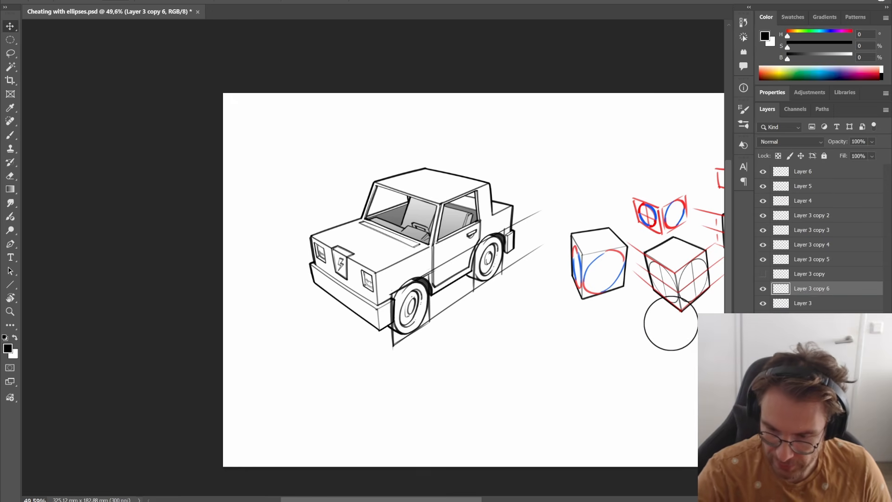
pyautogui.moveTo(665, 333); pyautogui.dragTo(469, 306)
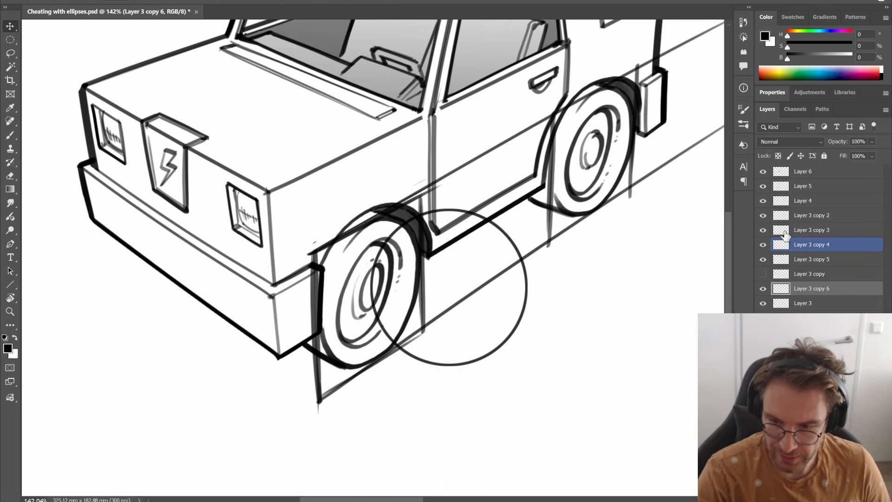
# - Hide Layer 6 and distort the circle copy so its corners match the front wheel's perspective guide box
pyautogui.click(763, 171)
pyautogui.hotkey('ctrl', 't')
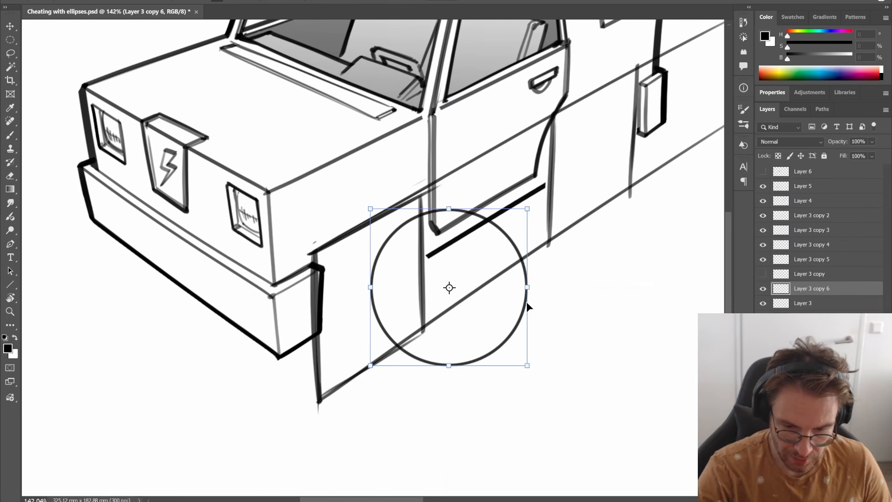
pyautogui.moveTo(497, 299); pyautogui.dragTo(421, 280)
pyautogui.moveTo(424, 357); pyautogui.dragTo(423, 329)
pyautogui.moveTo(316, 394); pyautogui.dragTo(323, 399)
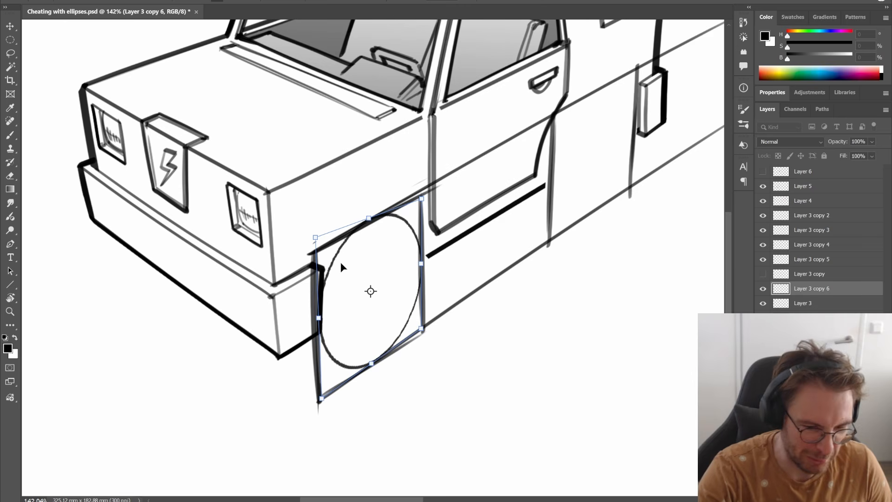
pyautogui.moveTo(315, 239); pyautogui.dragTo(317, 256)
pyautogui.moveTo(420, 199); pyautogui.dragTo(419, 196)
pyautogui.press('Return')
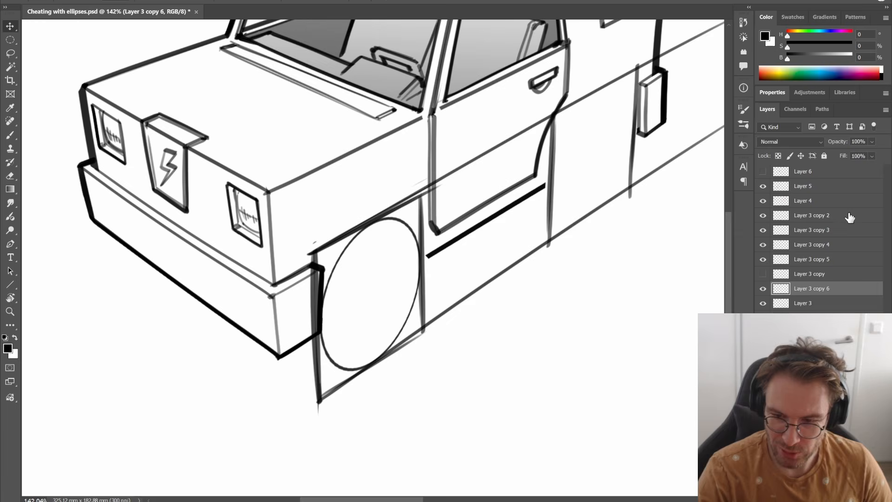
# - Hide the perspective guide lines on Layer 5 and show the inked wheels on Layer 6 again
pyautogui.click(762, 186)
pyautogui.scroll(-3, 552, 270)
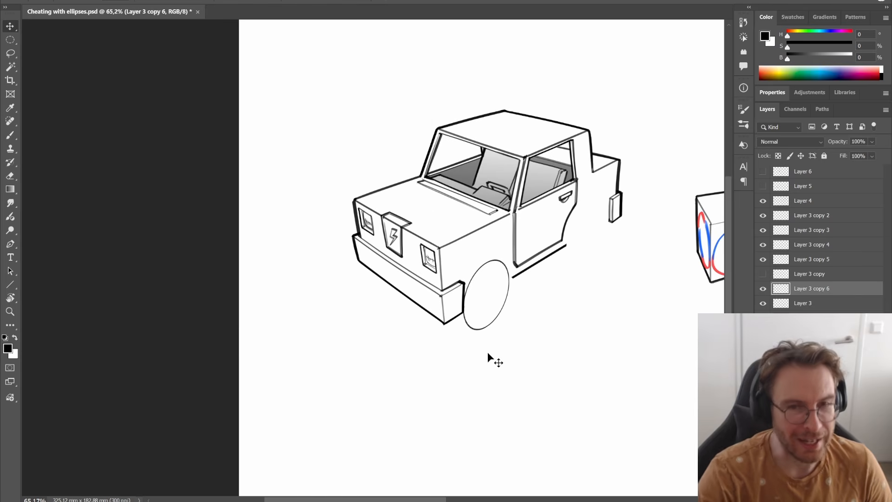
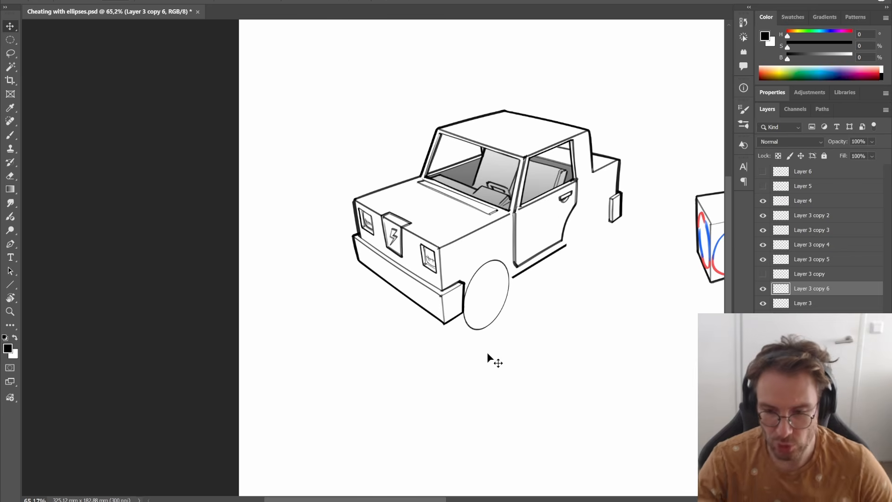
pyautogui.click(763, 186)
pyautogui.click(763, 187)
pyautogui.click(763, 202)
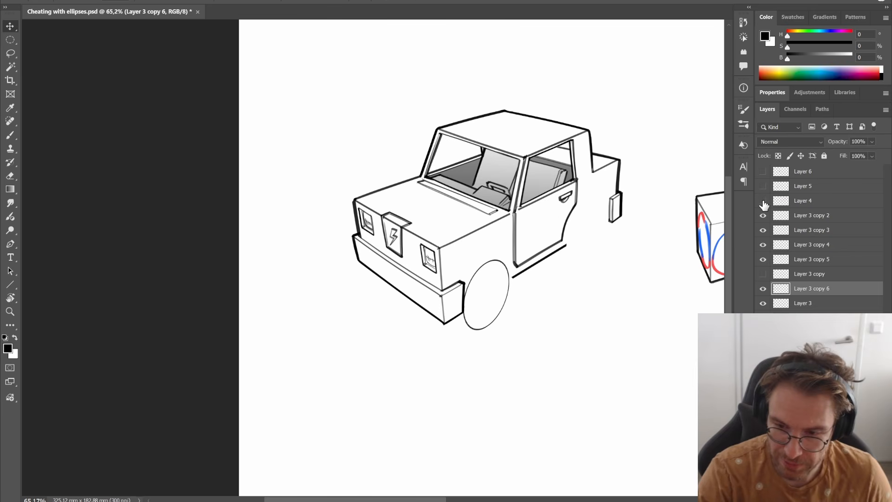
pyautogui.click(762, 201)
pyautogui.click(762, 171)
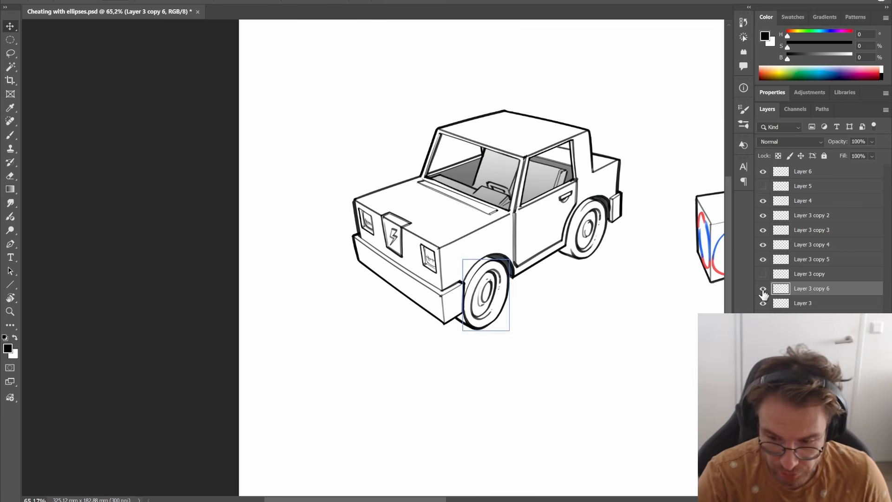
pyautogui.moveTo(615, 328); pyautogui.dragTo(581, 325)
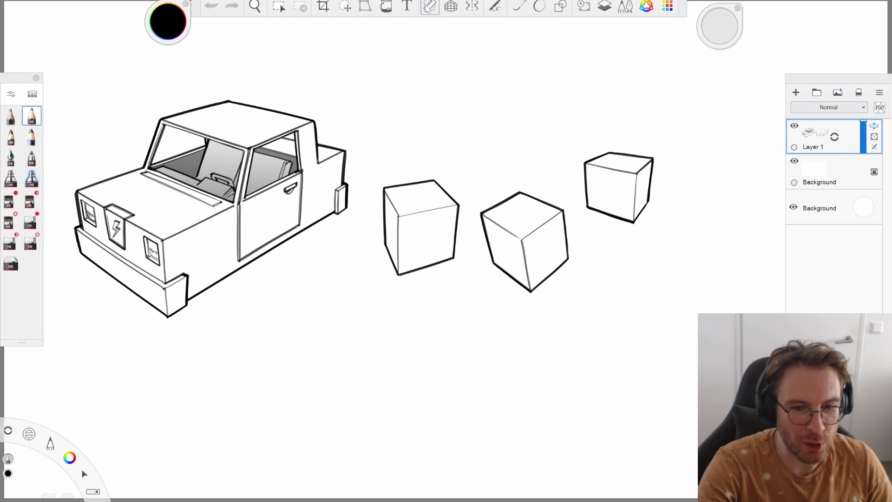
# - Switch to SketchBook and try to fit an ellipse guide to the right-hand face of the first cube
pyautogui.click(428, 8)
pyautogui.moveTo(446, 249); pyautogui.dragTo(453, 230)
pyautogui.moveTo(354, 231); pyautogui.dragTo(391, 231)
pyautogui.moveTo(455, 230); pyautogui.dragTo(443, 243)
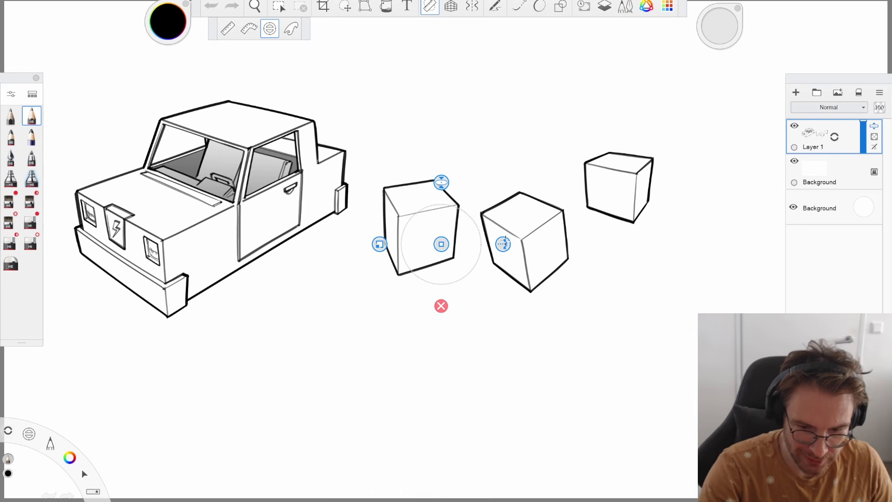
pyautogui.moveTo(503, 244); pyautogui.dragTo(475, 296)
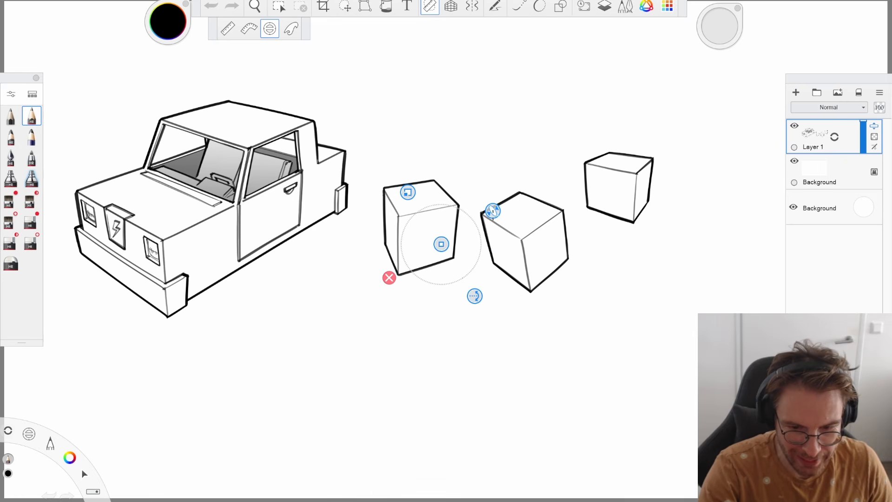
pyautogui.moveTo(493, 210); pyautogui.dragTo(477, 220)
pyautogui.moveTo(468, 286); pyautogui.dragTo(400, 273)
pyautogui.moveTo(441, 244); pyautogui.dragTo(424, 239)
pyautogui.moveTo(463, 212); pyautogui.dragTo(463, 211)
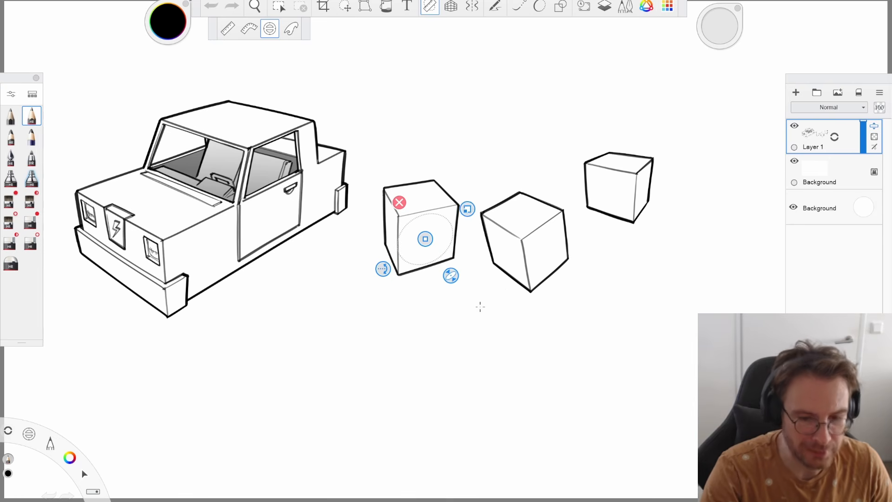
# - Reshape the ellipse guide into a full circle below the cubes and trace it with the pencil on a new layer
pyautogui.press('Escape')
pyautogui.click(430, 9)
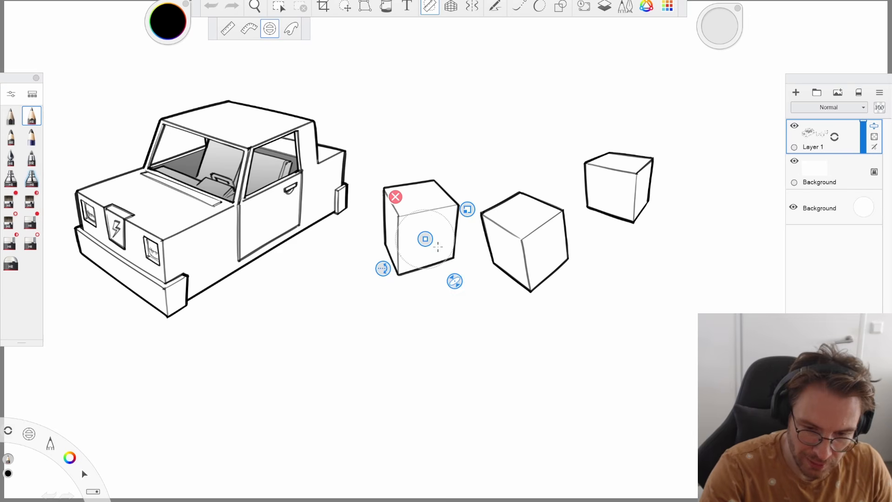
pyautogui.moveTo(427, 235); pyautogui.dragTo(446, 325)
pyautogui.moveTo(487, 298); pyautogui.dragTo(506, 284)
pyautogui.moveTo(450, 327); pyautogui.dragTo(454, 346)
pyautogui.hotkey('ctrl', 'l')
pyautogui.moveTo(404, 362)
pyautogui.mouseDown()
pyautogui.moveTo(450, 298)
pyautogui.moveTo(505, 355)
pyautogui.mouseUp()
pyautogui.click(411, 286)
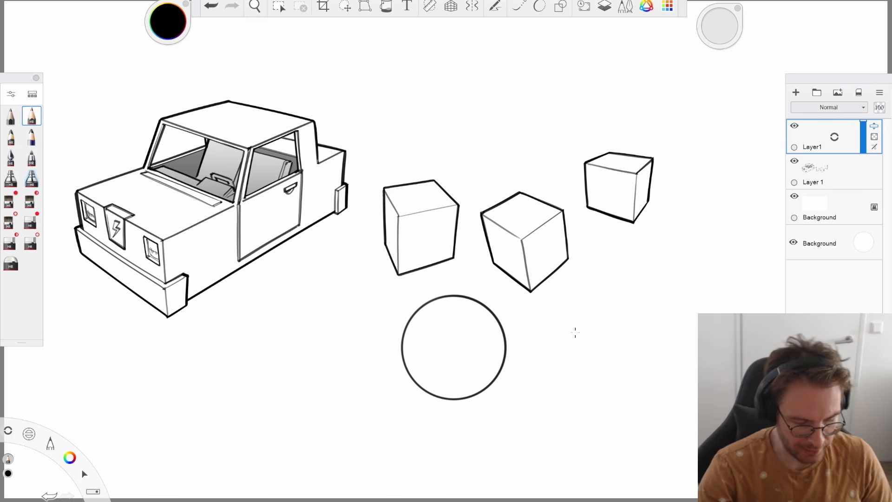
# - Move the traced circle up to the cubes and distort its corners to fit the right-hand face of the first cube
pyautogui.hotkey('ctrl', 'alt')
pyautogui.moveTo(552, 399); pyautogui.dragTo(559, 342)
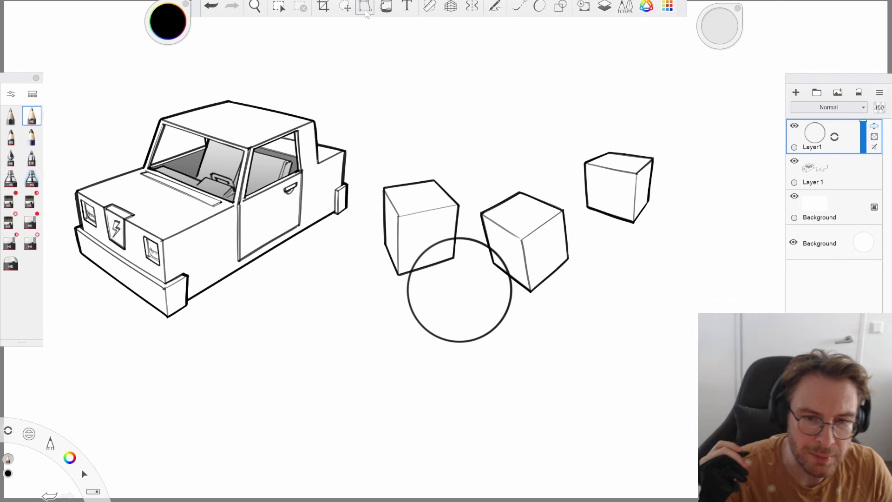
pyautogui.click(365, 9)
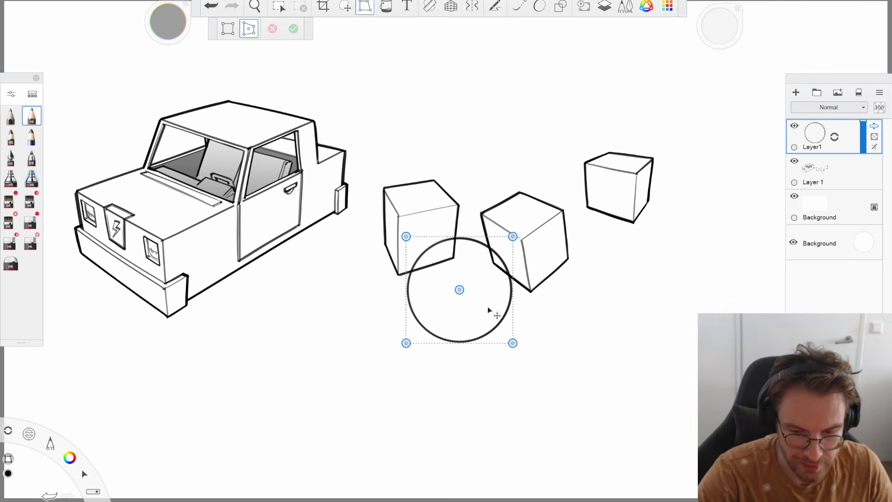
pyautogui.moveTo(487, 309); pyautogui.dragTo(492, 239)
pyautogui.press('space')
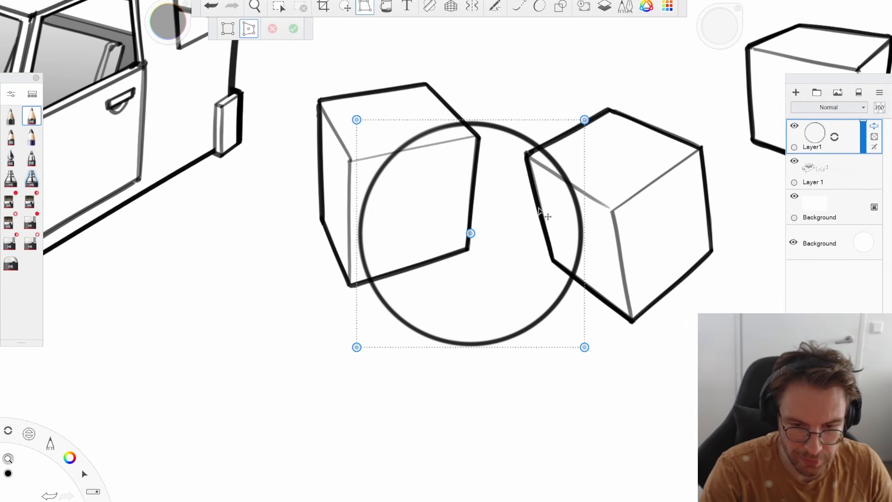
pyautogui.moveTo(511, 121); pyautogui.dragTo(506, 163)
pyautogui.moveTo(579, 162); pyautogui.dragTo(476, 136)
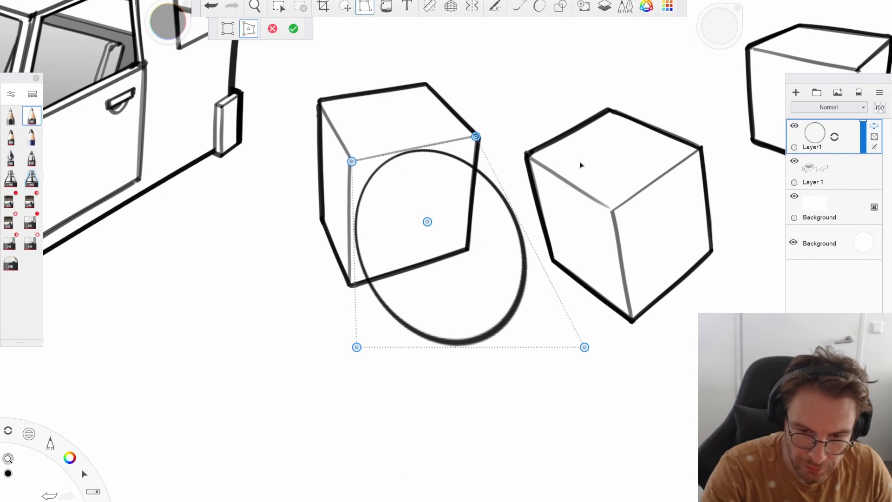
pyautogui.moveTo(356, 347); pyautogui.dragTo(351, 282)
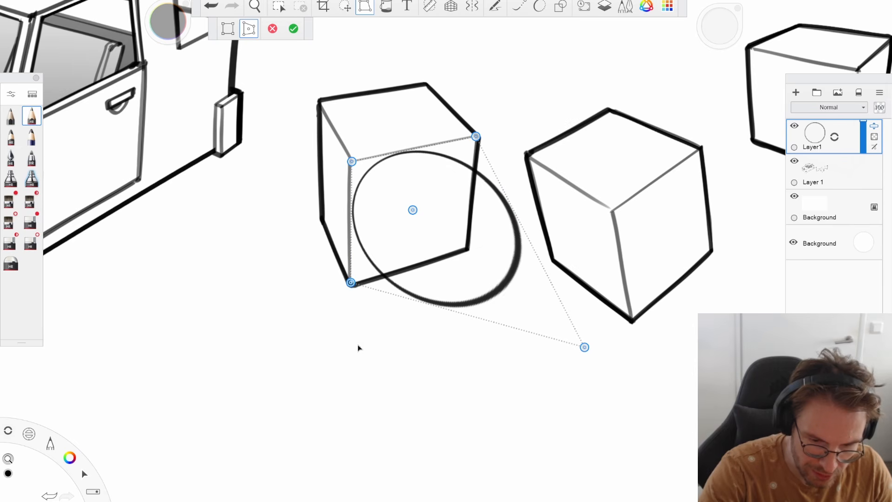
pyautogui.moveTo(584, 347); pyautogui.dragTo(465, 246)
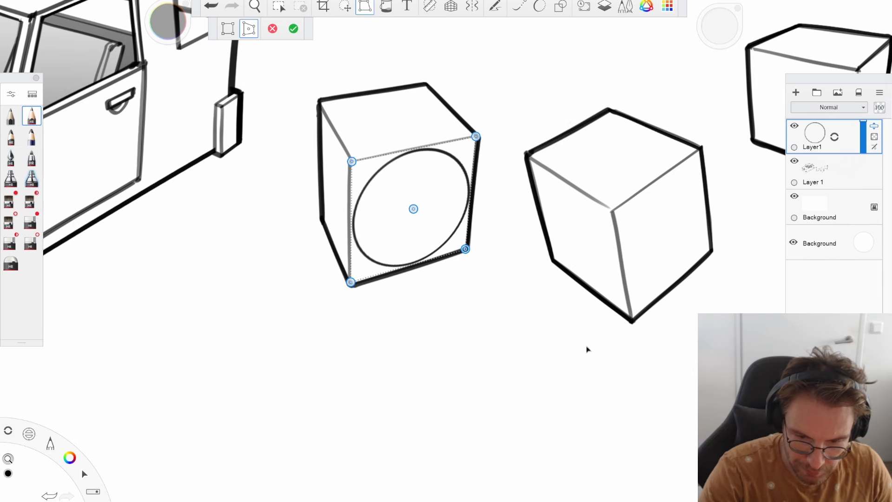
pyautogui.moveTo(351, 282); pyautogui.dragTo(349, 286)
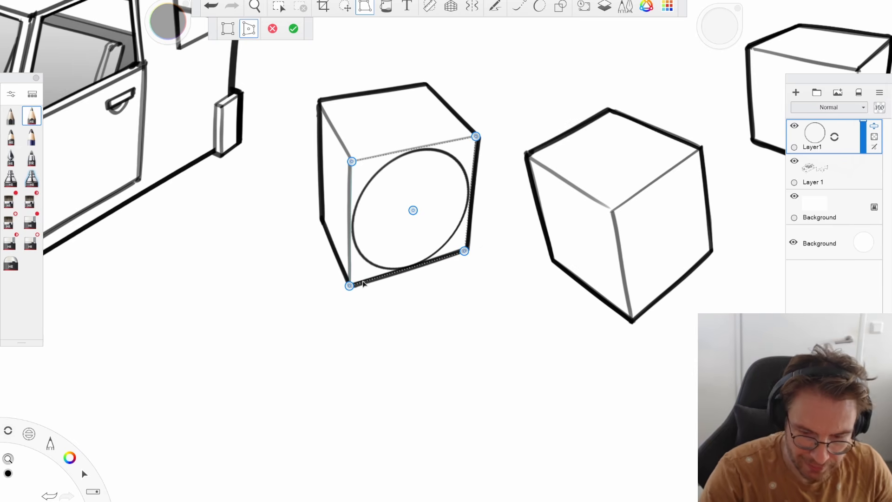
pyautogui.press('Return')
# - Trace another full circle below the cubes with the ellipse guide, on the same layer as the first ellipse
pyautogui.scroll(-5, 563, 294)
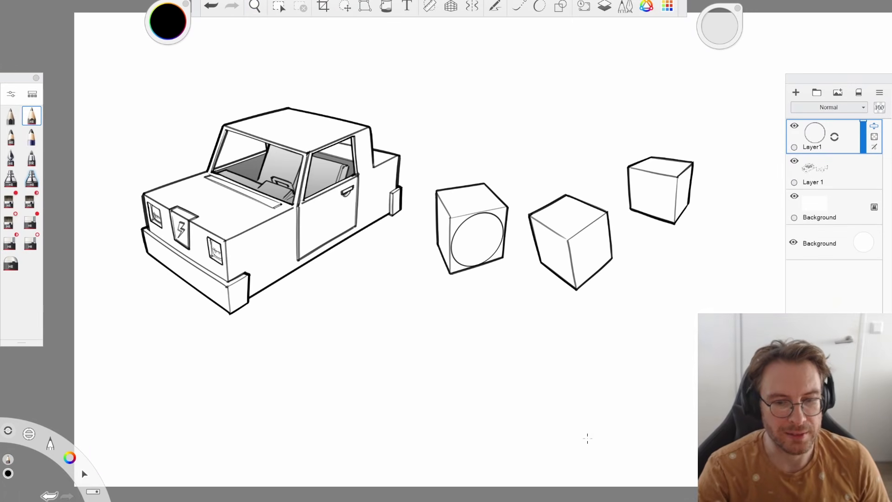
pyautogui.press('space')
pyautogui.moveTo(636, 315); pyautogui.dragTo(397, 289)
pyautogui.moveTo(511, 260)
pyautogui.mouseDown()
pyautogui.moveTo(526, 260)
pyautogui.moveTo(520, 282)
pyautogui.mouseUp()
pyautogui.moveTo(509, 310); pyautogui.dragTo(490, 326)
pyautogui.click(430, 6)
pyautogui.moveTo(443, 298)
pyautogui.mouseDown()
pyautogui.moveTo(402, 350)
pyautogui.moveTo(445, 440)
pyautogui.mouseUp()
pyautogui.click(411, 287)
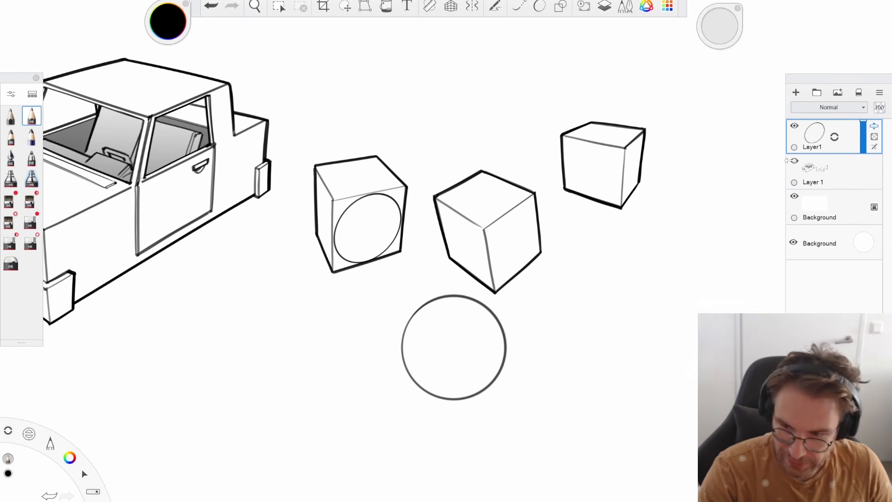
# - Try to separate the new circle from the ellipse by lassoing, cutting and pasting it, and undo the attempt
pyautogui.press('v')
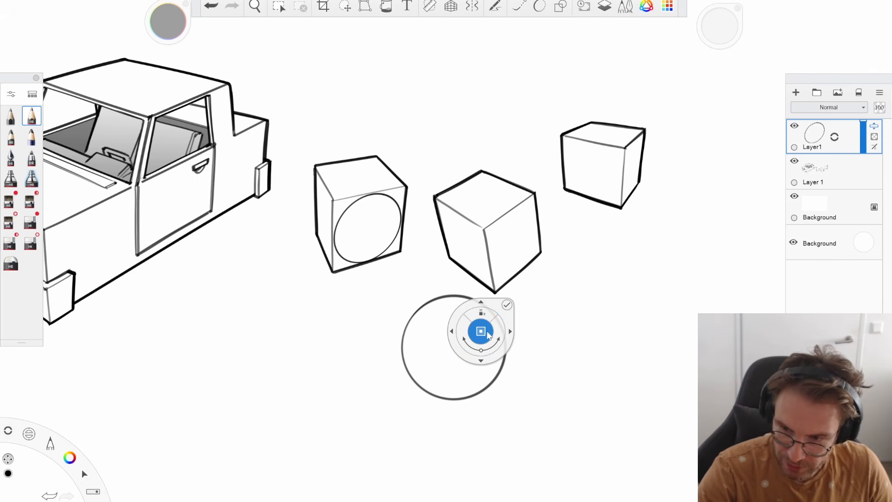
pyautogui.press('Escape')
pyautogui.press('l')
pyautogui.moveTo(509, 427); pyautogui.dragTo(384, 304)
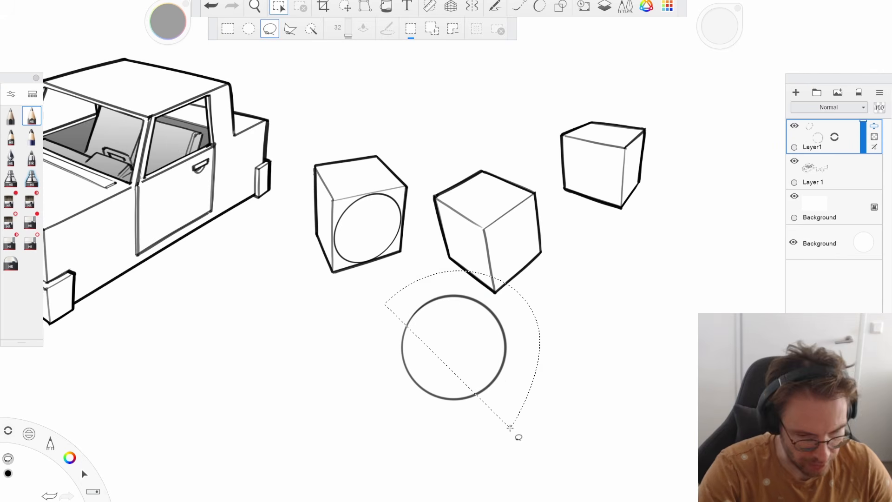
pyautogui.hotkey('ctrl', 'x')
pyautogui.hotkey('ctrl', 'v')
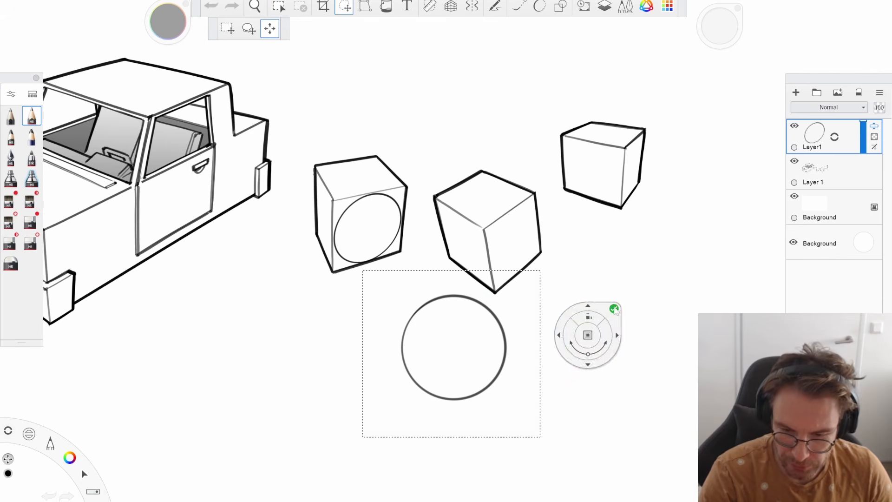
pyautogui.click(613, 308)
pyautogui.hotkey('ctrl', 'z')
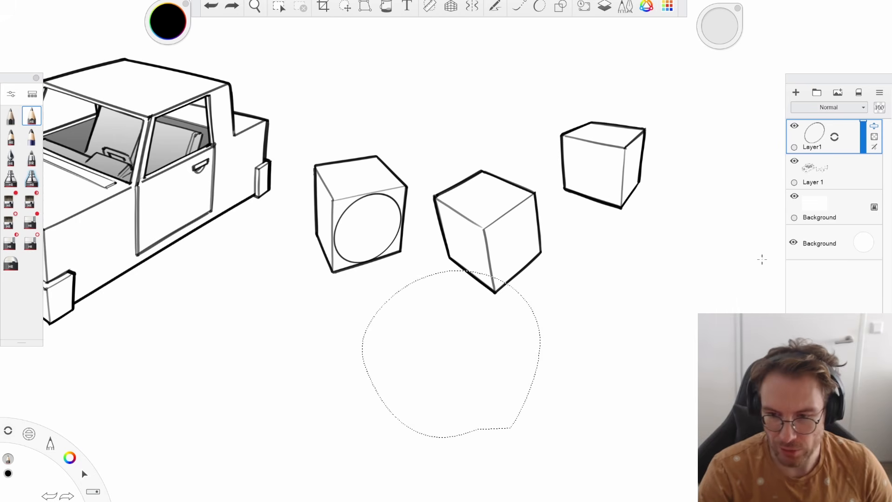
pyautogui.hotkey('ctrl', 'z')
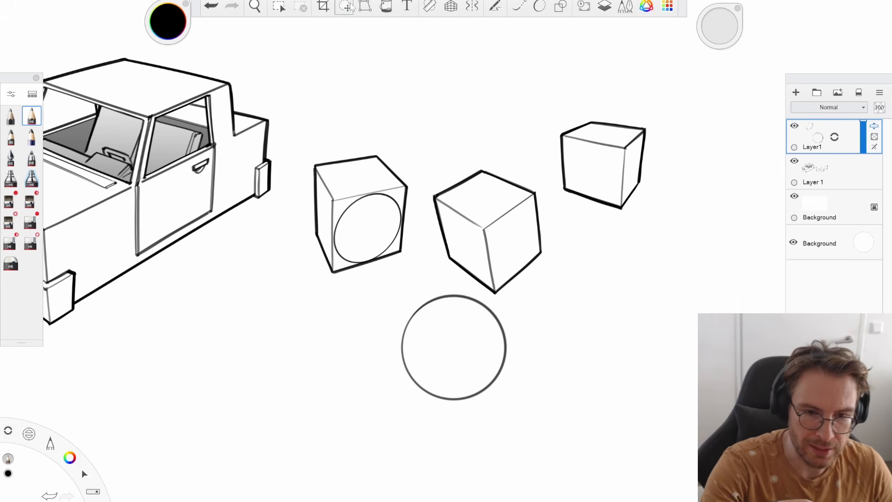
# - Try to distort the new circle directly from a loose lasso selection on the shared layer
pyautogui.click(280, 7)
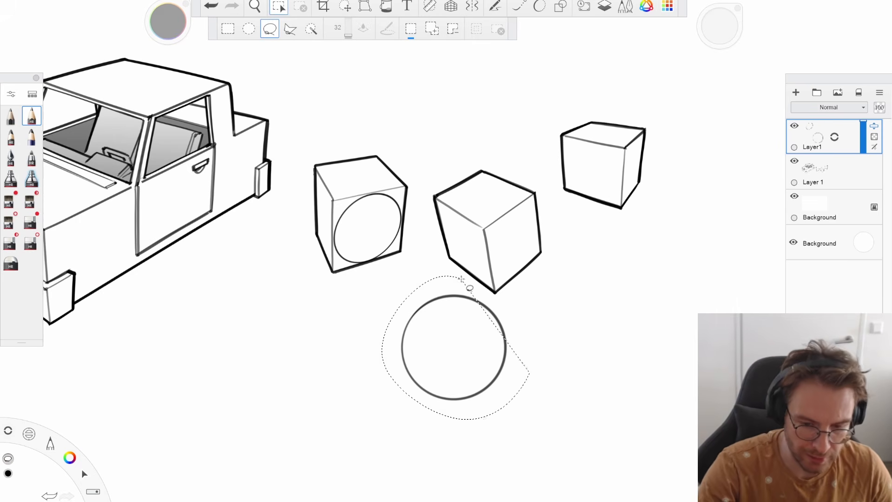
pyautogui.hotkey('ctrl', 't')
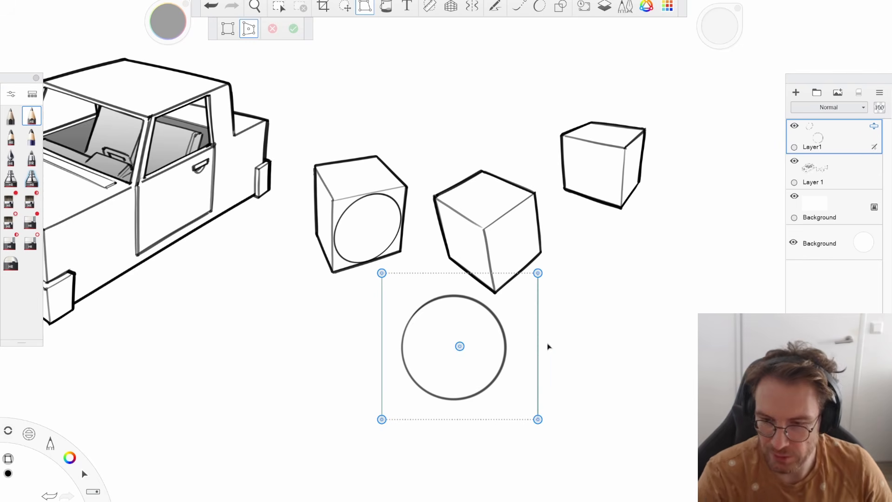
pyautogui.press('Return')
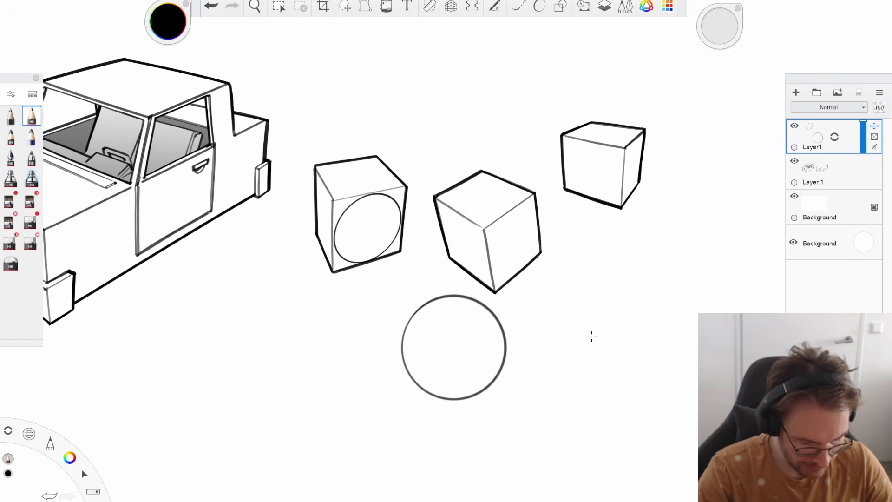
# - Lasso the lower circle, then cut and paste it onto its own layer
pyautogui.press('l')
pyautogui.hotkey('ctrl', 'x')
pyautogui.hotkey('ctrl', 'v')
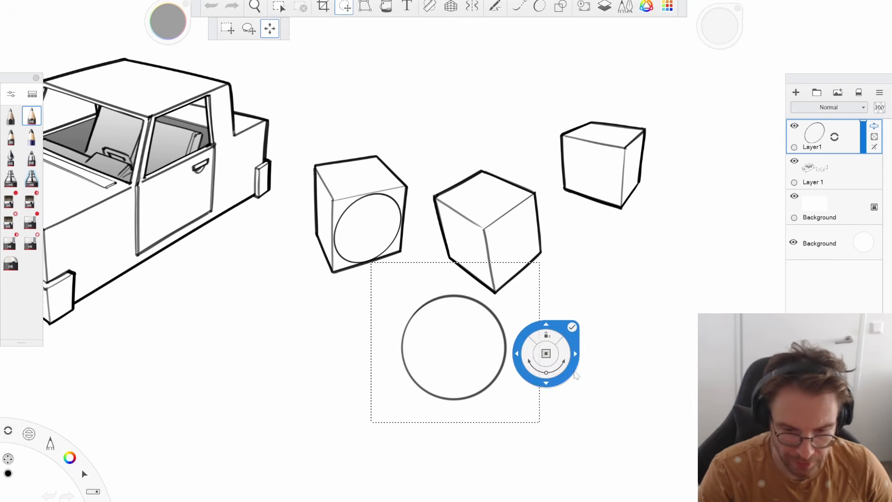
pyautogui.press('Return')
# - Move the separated circle up to the second cube and distort its corners to fit the cube's left-hand face
pyautogui.press('space')
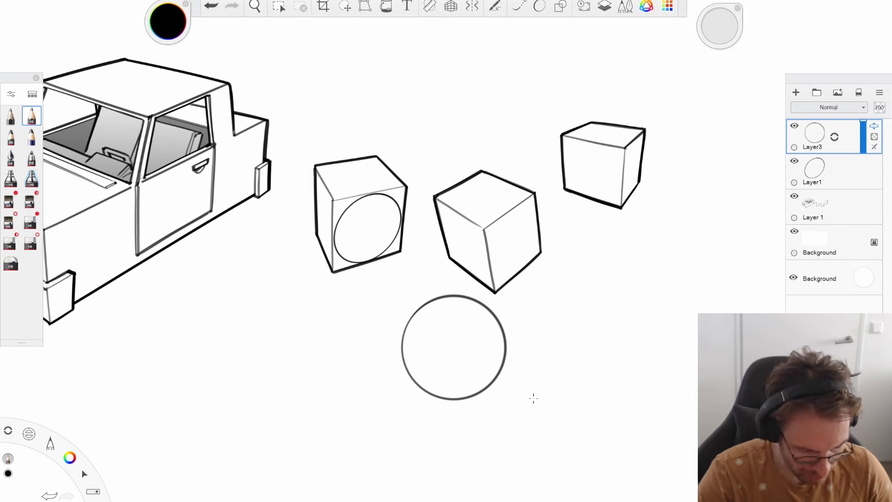
pyautogui.hotkey('ctrl', 'alt')
pyautogui.moveTo(535, 431); pyautogui.dragTo(565, 330)
pyautogui.click(361, 8)
pyautogui.press('space')
pyautogui.moveTo(512, 255); pyautogui.dragTo(566, 138)
pyautogui.moveTo(332, 354); pyautogui.dragTo(376, 257)
pyautogui.moveTo(332, 111); pyautogui.dragTo(343, 131)
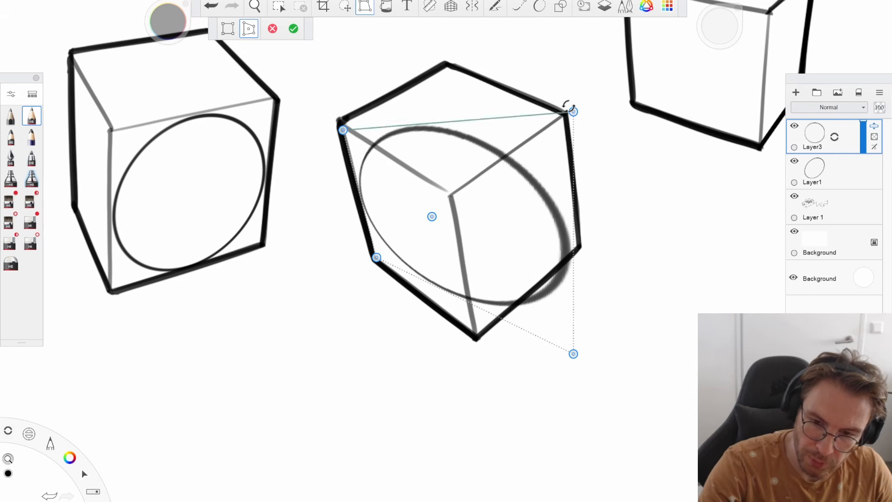
pyautogui.moveTo(572, 110); pyautogui.dragTo(449, 194)
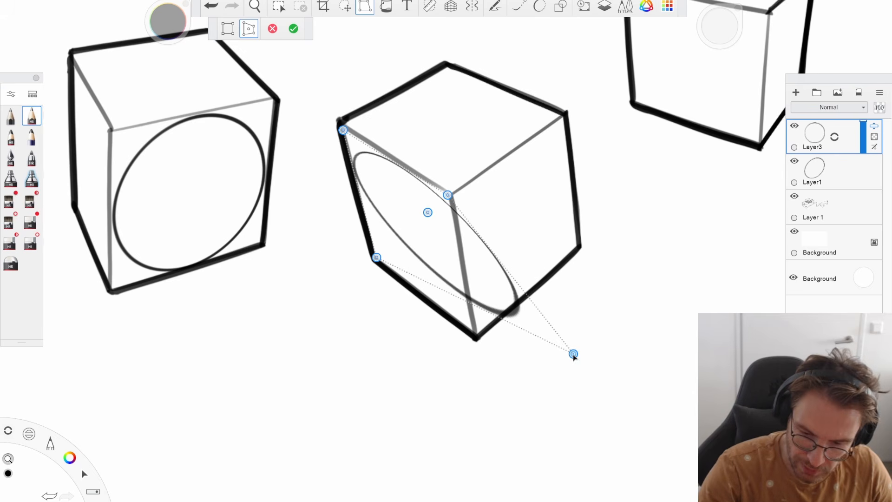
pyautogui.moveTo(573, 354); pyautogui.dragTo(469, 330)
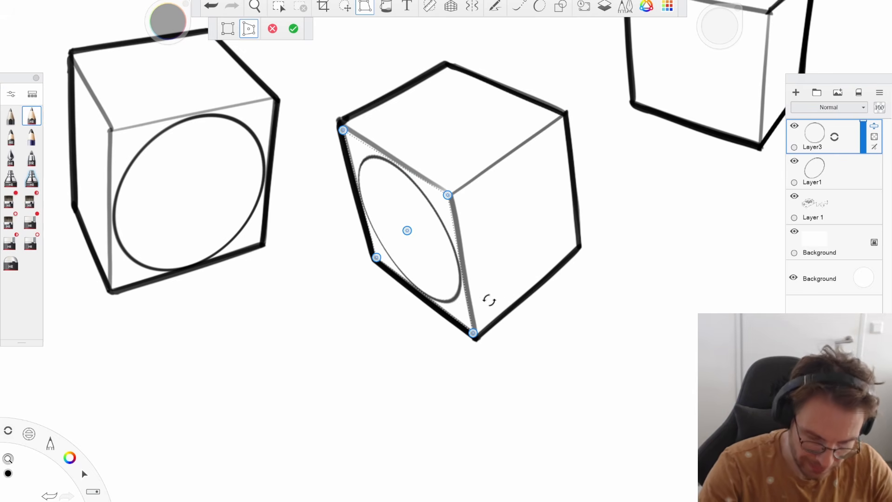
pyautogui.moveTo(344, 131); pyautogui.dragTo(344, 127)
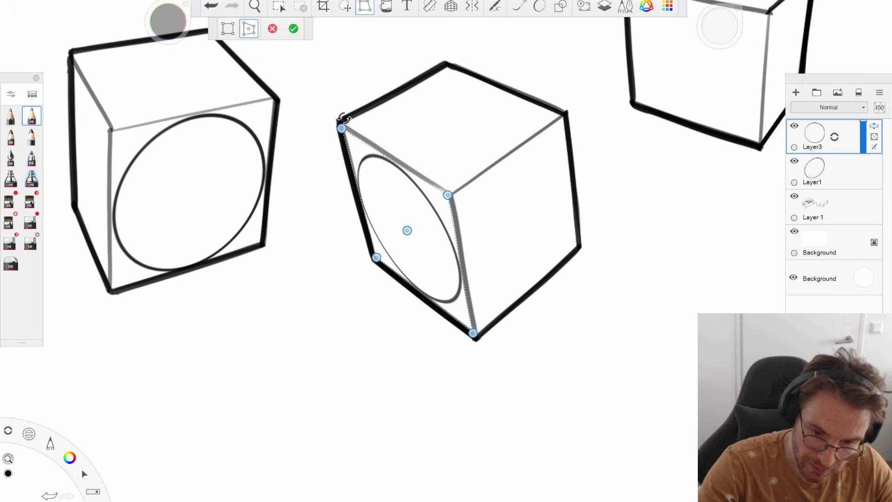
pyautogui.press('Return')
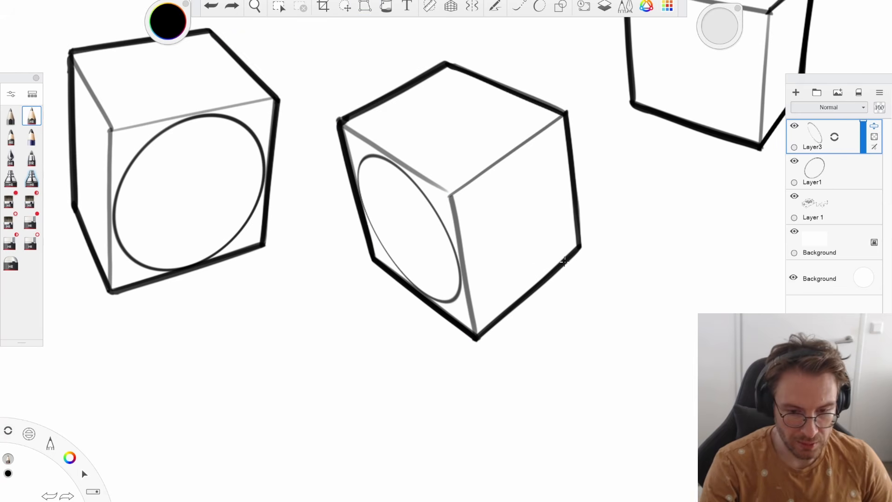
pyautogui.press('space')
pyautogui.moveTo(550, 287); pyautogui.dragTo(542, 362)
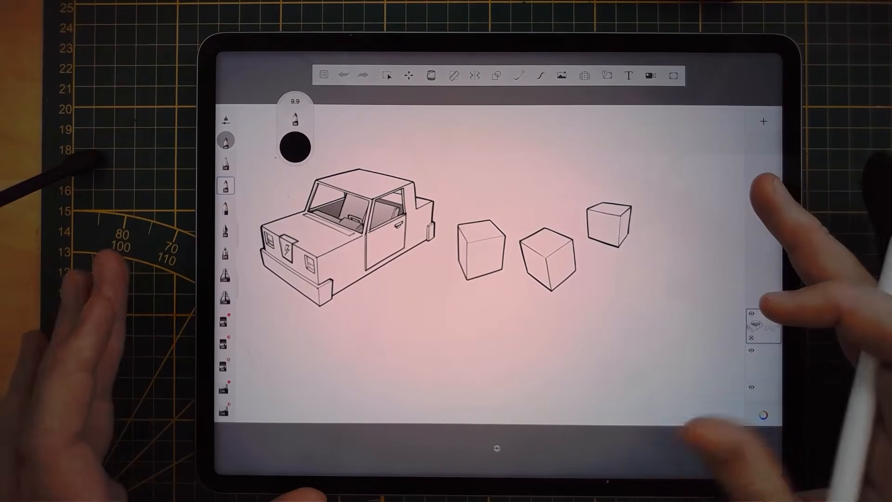
# - In SketchBook on the tablet, add a layer and trace a full circle below the cubes with the ellipse guide
pyautogui.click(763, 121)
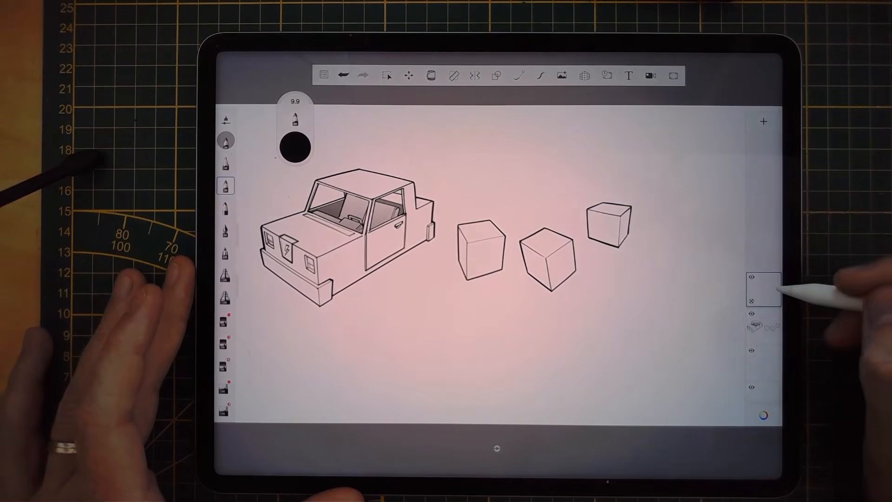
pyautogui.click(453, 75)
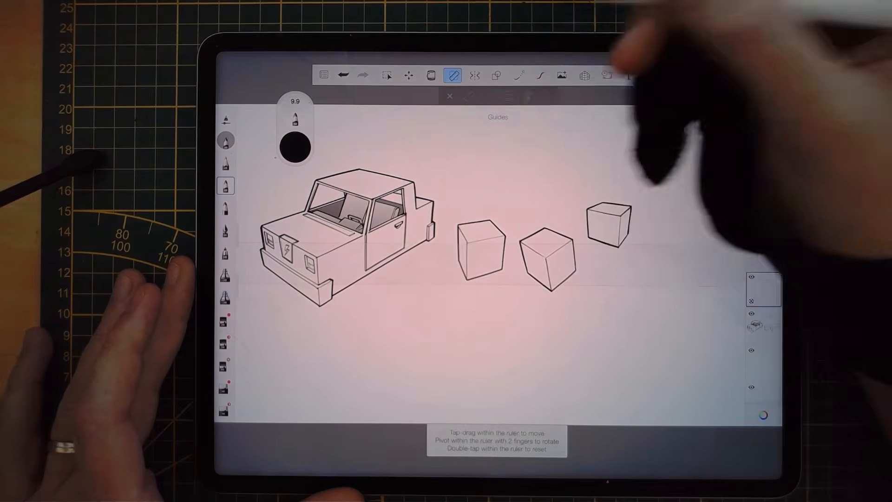
pyautogui.click(507, 96)
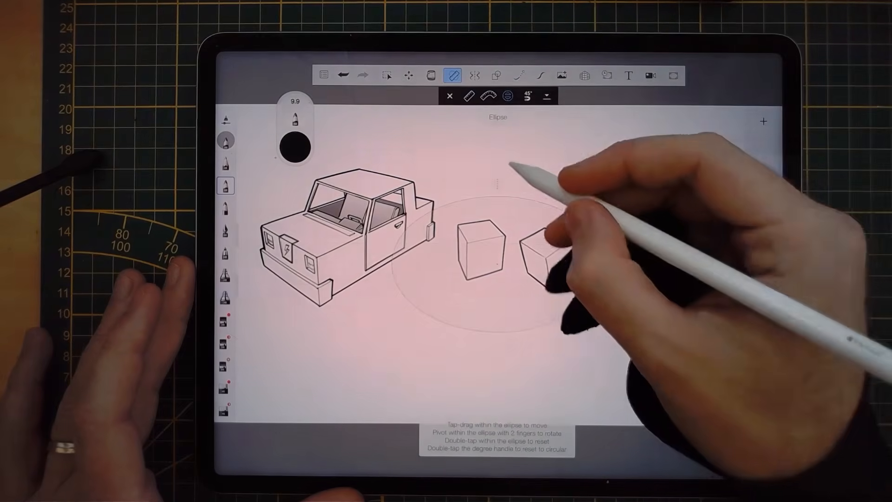
pyautogui.moveTo(620, 263)
pyautogui.mouseDown()
pyautogui.moveTo(598, 278)
pyautogui.moveTo(534, 258)
pyautogui.moveTo(522, 322)
pyautogui.moveTo(547, 335)
pyautogui.mouseUp()
pyautogui.moveTo(483, 309)
pyautogui.mouseDown()
pyautogui.moveTo(492, 362)
pyautogui.moveTo(515, 308)
pyautogui.moveTo(485, 361)
pyautogui.moveTo(505, 305)
pyautogui.moveTo(521, 364)
pyautogui.mouseUp()
pyautogui.click(452, 75)
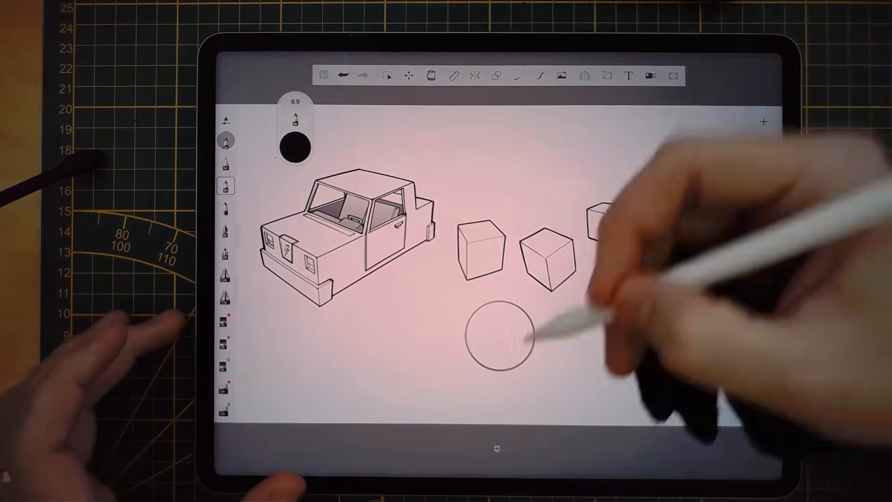
# - Transform the traced circle in distort mode, moving it over the second cube and scaling it to 110%
pyautogui.click(387, 74)
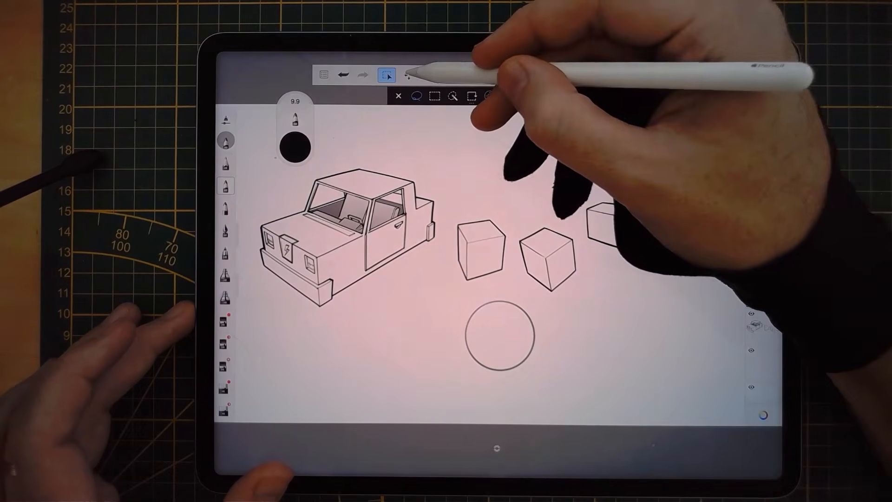
pyautogui.click(409, 75)
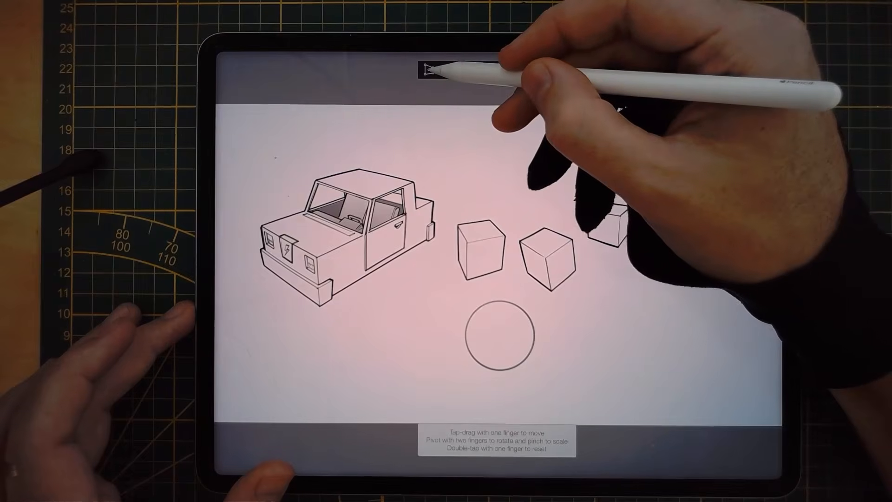
pyautogui.click(429, 70)
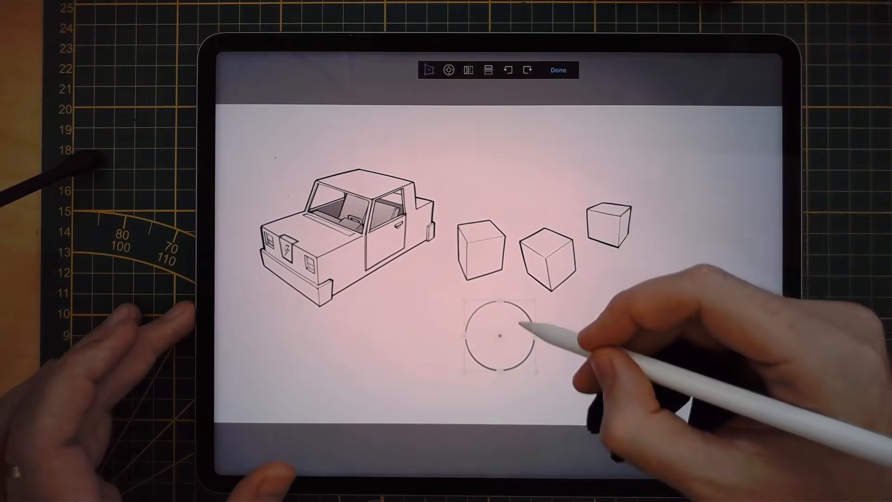
pyautogui.moveTo(523, 330)
pyautogui.mouseDown()
pyautogui.moveTo(539, 266)
pyautogui.moveTo(649, 199)
pyautogui.mouseUp()
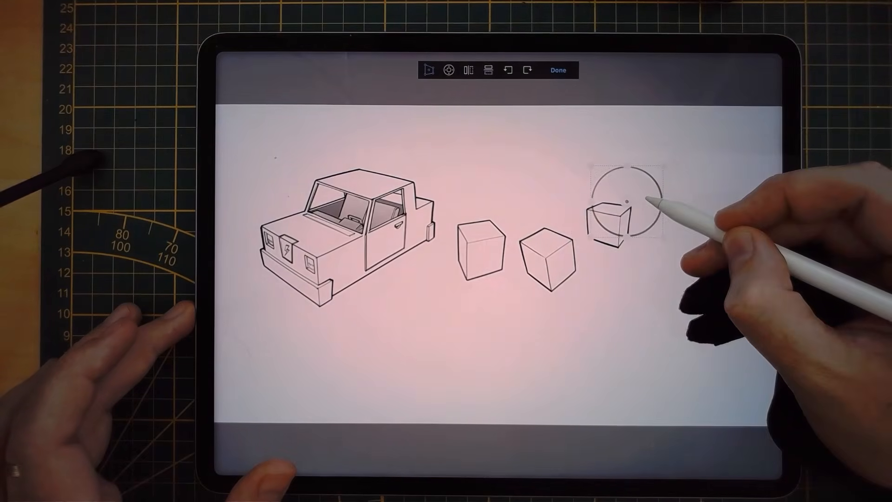
pyautogui.moveTo(738, 207); pyautogui.dragTo(660, 258)
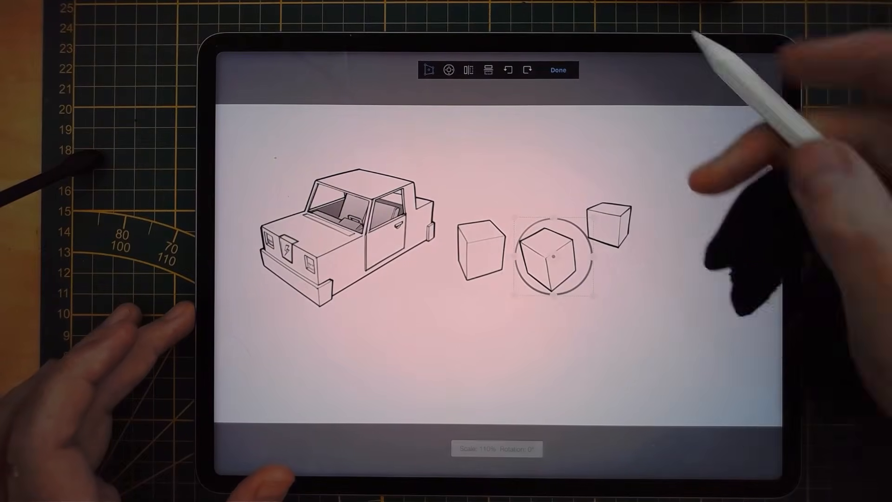
pyautogui.click(558, 69)
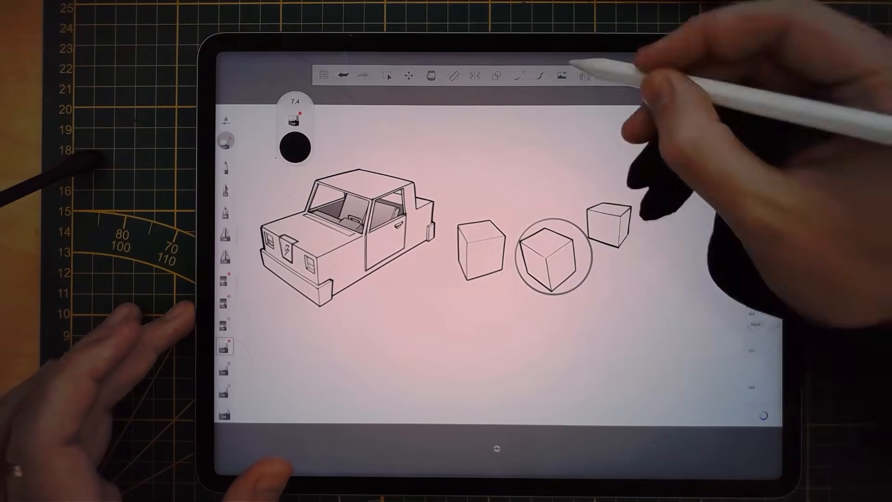
# - Undo the last circle transform and move the traced circle over the third cube in distort mode
pyautogui.hotkey('ctrl', 'z')
pyautogui.scroll(5, 674, 260)
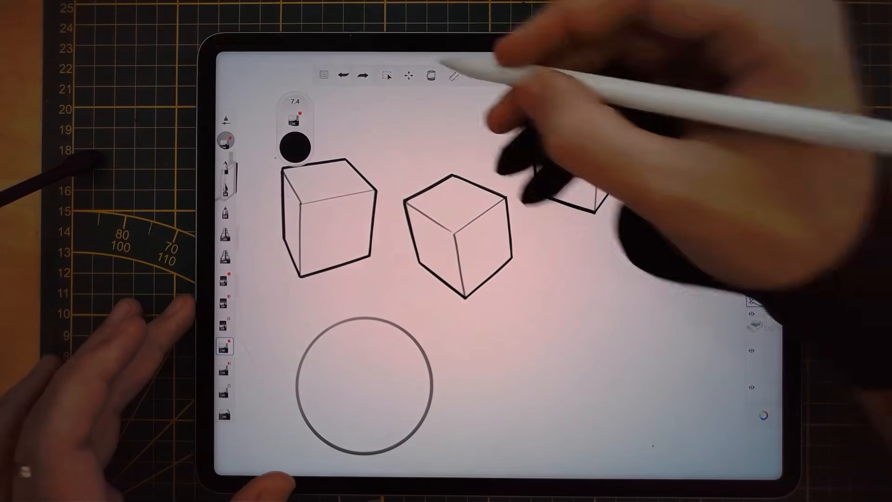
pyautogui.click(408, 75)
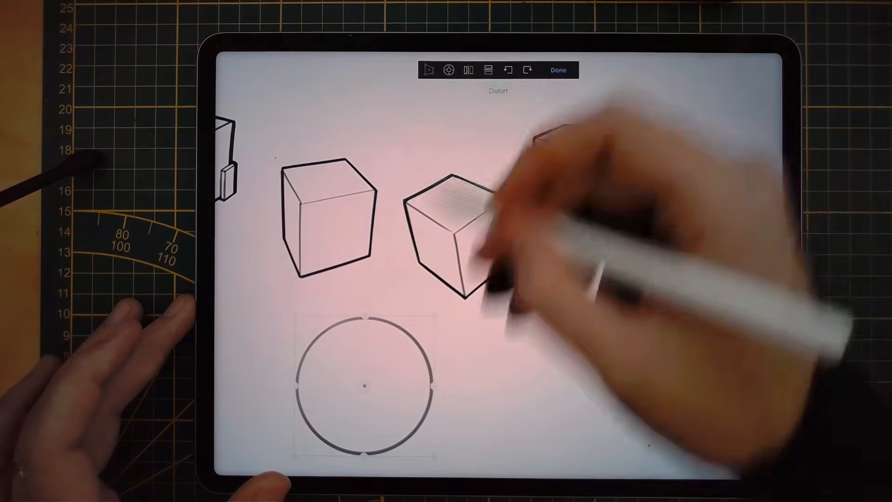
pyautogui.moveTo(397, 376); pyautogui.dragTo(625, 162)
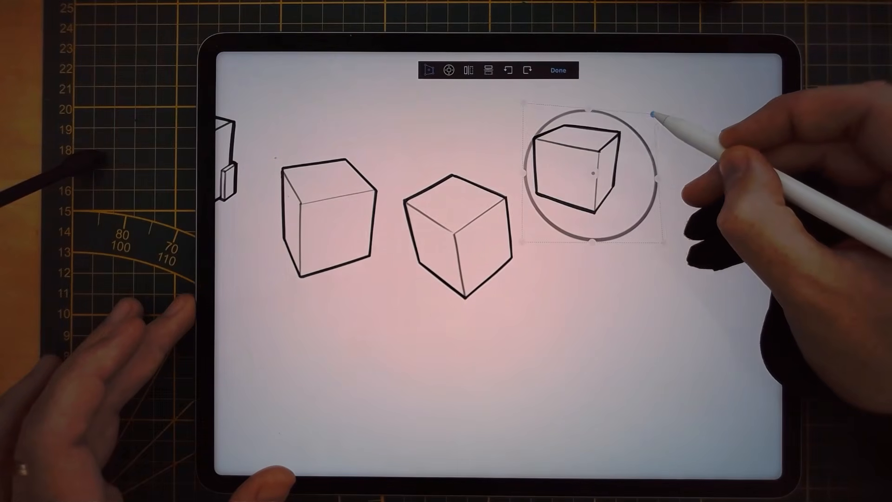
# - Distort the circle's corners to fit the third cube's left-hand face and apply the transform
pyautogui.moveTo(523, 103); pyautogui.dragTo(536, 139)
pyautogui.moveTo(523, 242); pyautogui.dragTo(545, 183)
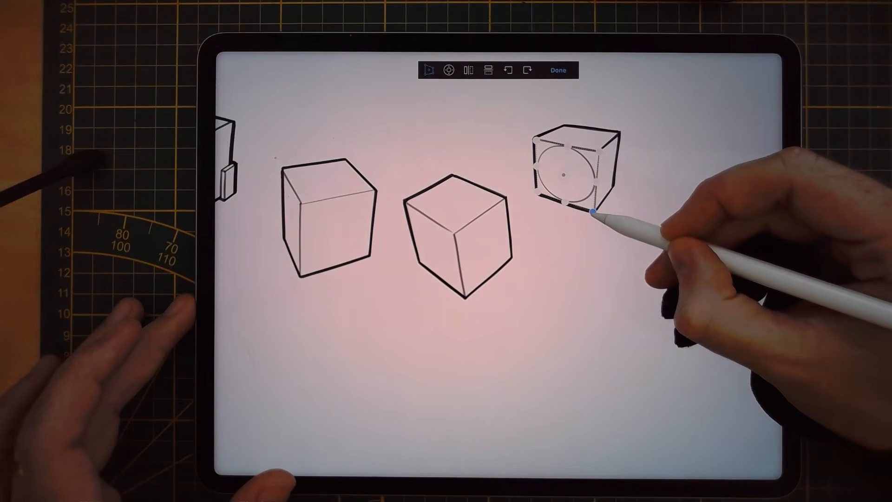
pyautogui.moveTo(538, 191); pyautogui.dragTo(536, 192)
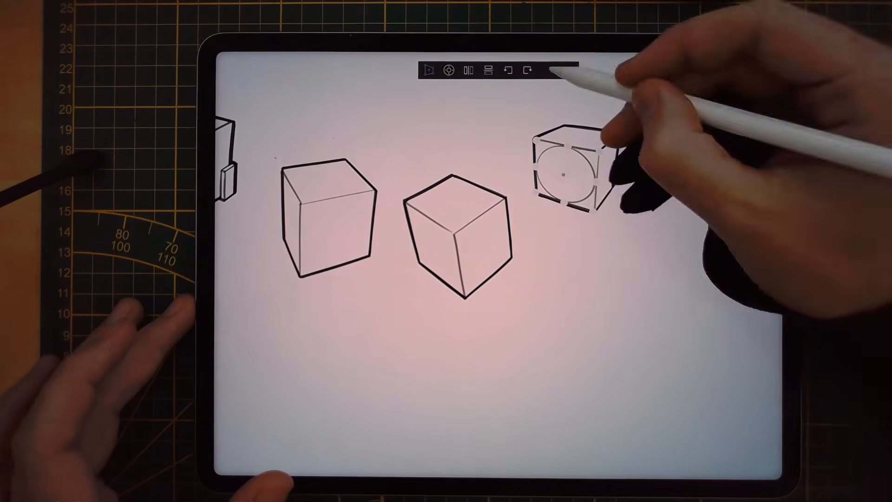
pyautogui.click(553, 70)
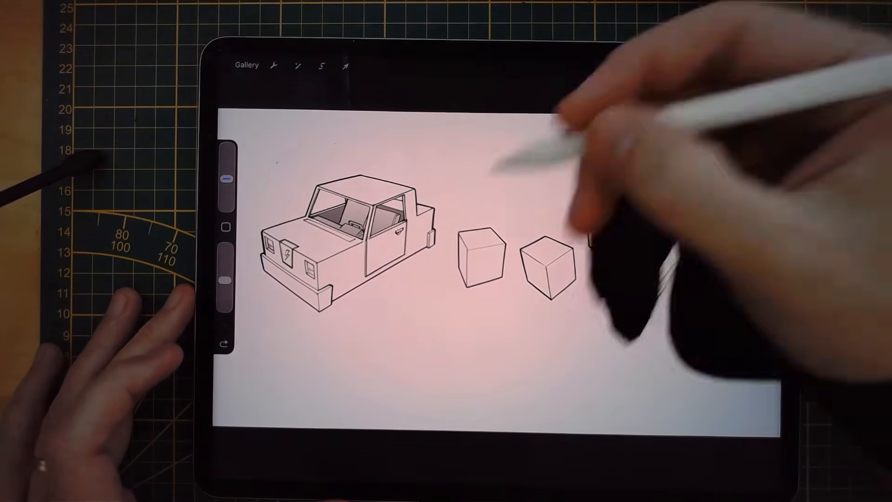
# - Switch to Procreate, add a layer and draw an ellipse below the cubes, corrected to a perfect circle
pyautogui.click(730, 72)
pyautogui.click(763, 101)
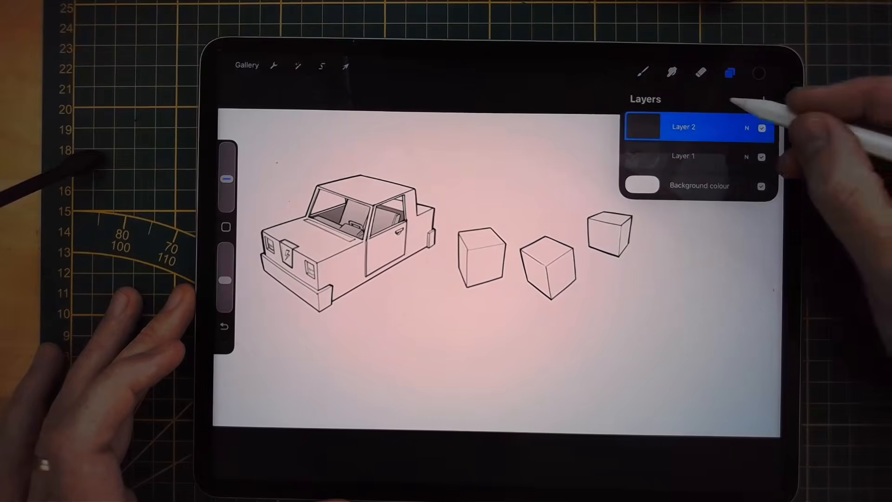
pyautogui.click(642, 72)
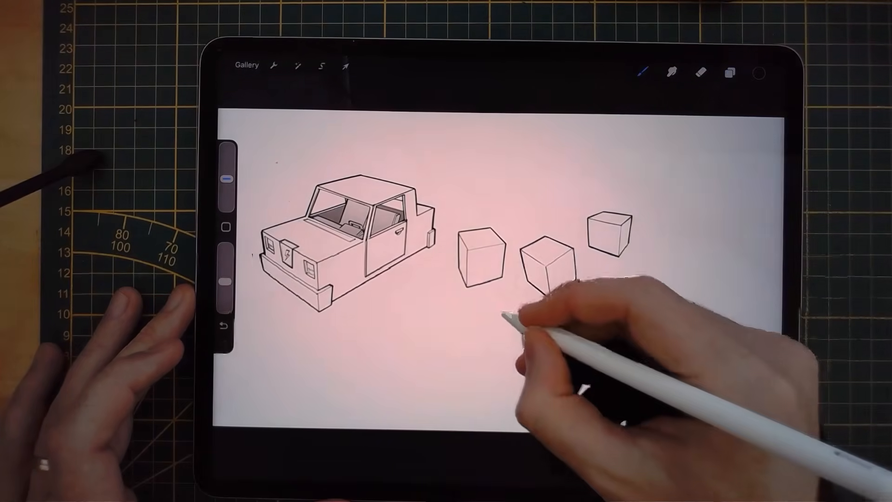
pyautogui.moveTo(496, 307)
pyautogui.mouseDown()
pyautogui.moveTo(447, 358)
pyautogui.moveTo(501, 374)
pyautogui.mouseUp()
pyautogui.moveTo(468, 318); pyautogui.dragTo(467, 314)
pyautogui.click(500, 85)
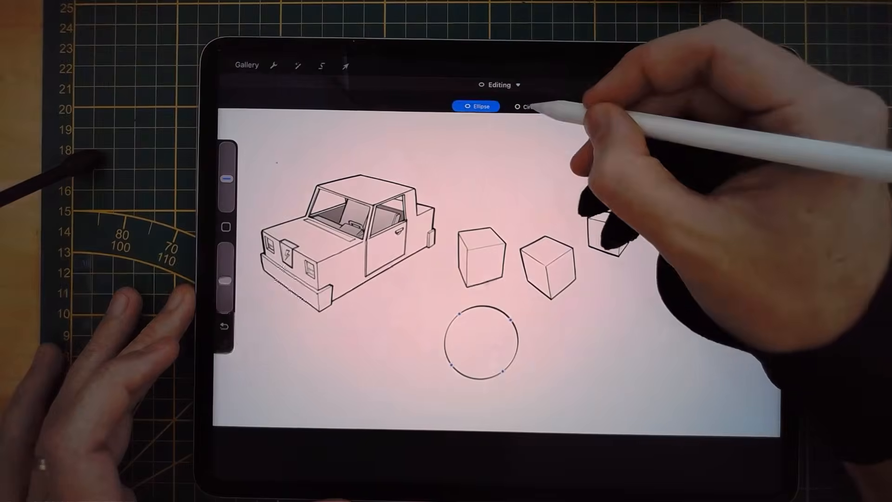
pyautogui.click(524, 107)
pyautogui.moveTo(491, 307); pyautogui.dragTo(492, 311)
pyautogui.click(559, 340)
# - Transform the drawn circle and move it over the second cube
pyautogui.scroll(5, 511, 279)
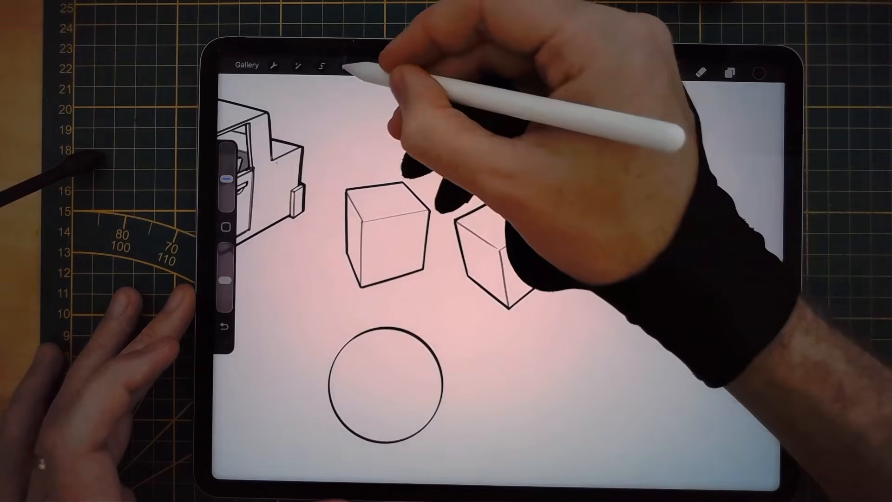
pyautogui.click(345, 66)
pyautogui.moveTo(517, 307); pyautogui.dragTo(553, 278)
pyautogui.scroll(3, 576, 278)
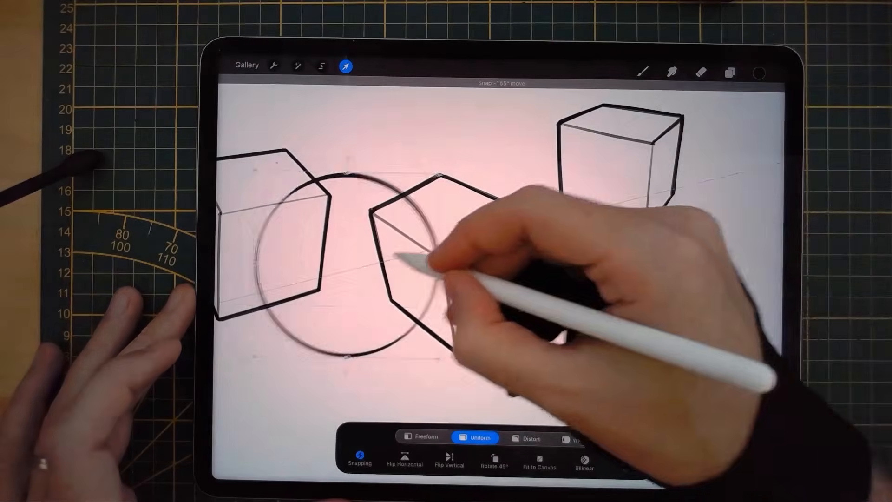
pyautogui.moveTo(409, 259); pyautogui.dragTo(502, 215)
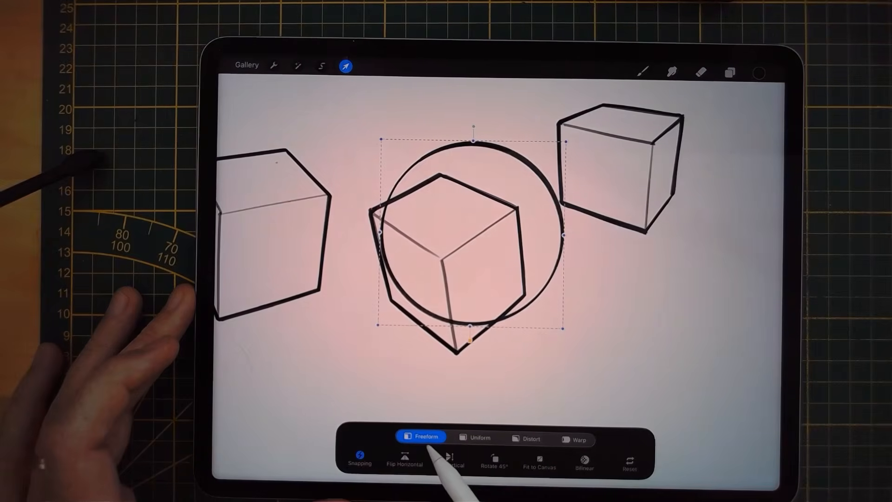
# - Turn off magnetics and snapping for the transform
pyautogui.click(359, 457)
pyautogui.click(396, 347)
pyautogui.click(396, 369)
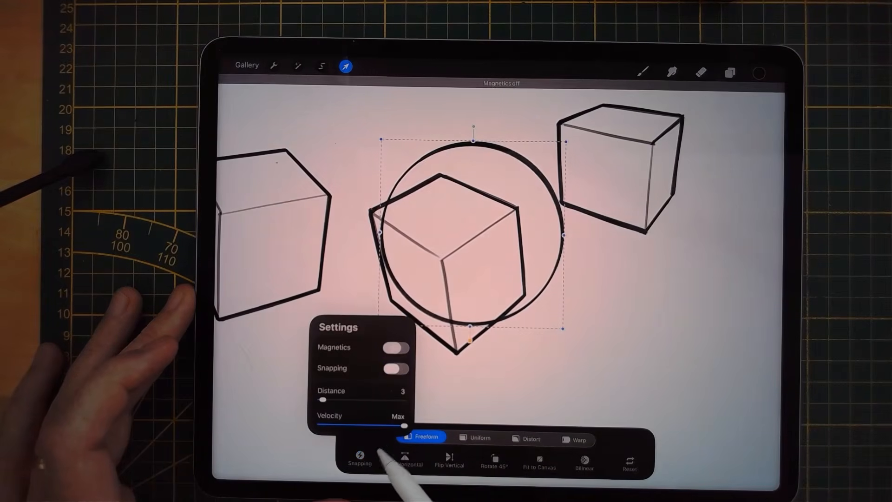
pyautogui.click(454, 227)
# - Distort the circle's corners to fit the second cube's left-hand face and finish the transform
pyautogui.moveTo(379, 324); pyautogui.dragTo(391, 300)
pyautogui.moveTo(392, 140); pyautogui.dragTo(371, 212)
pyautogui.moveTo(567, 139); pyautogui.dragTo(454, 351)
pyautogui.moveTo(445, 251)
pyautogui.mouseDown()
pyautogui.moveTo(470, 231)
pyautogui.moveTo(437, 254)
pyautogui.moveTo(442, 242)
pyautogui.mouseUp()
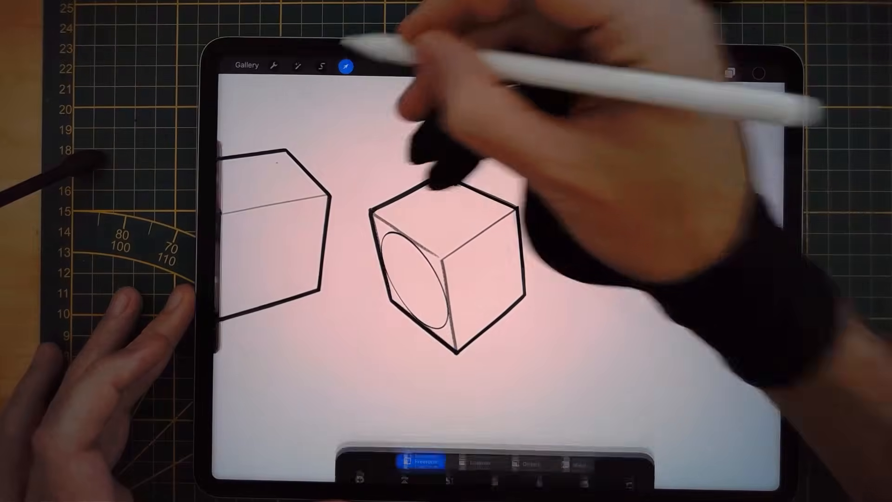
pyautogui.click(642, 72)
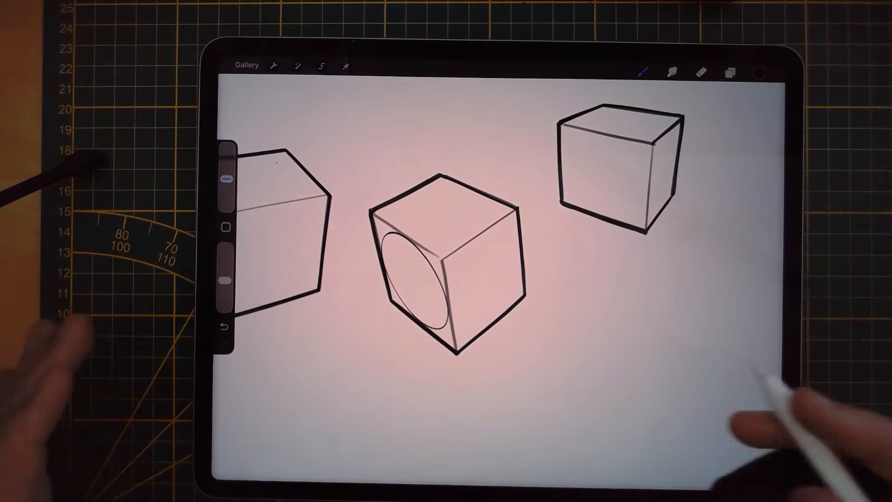
# - Add another layer and draw a second perfect circle near the second cube's right-hand face
pyautogui.click(730, 72)
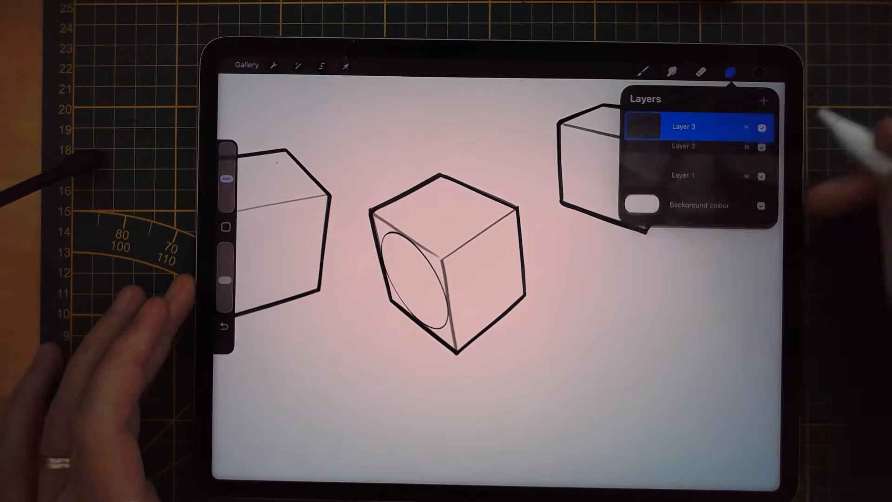
pyautogui.click(632, 394)
pyautogui.moveTo(532, 331)
pyautogui.mouseDown()
pyautogui.moveTo(509, 392)
pyautogui.moveTo(555, 353)
pyautogui.moveTo(520, 336)
pyautogui.moveTo(536, 344)
pyautogui.mouseUp()
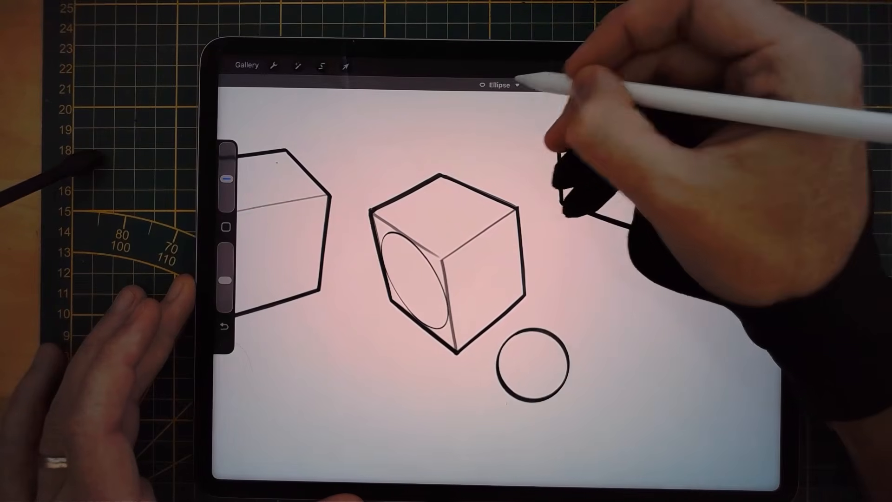
pyautogui.click(499, 85)
pyautogui.click(527, 107)
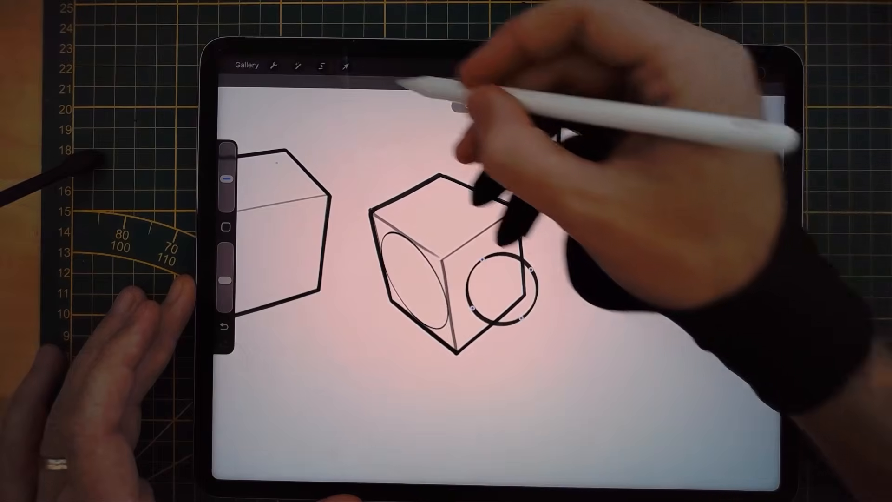
# - Distort the second circle's corners in freeform mode to fit the second cube's right-hand face and finish the transform
pyautogui.click(345, 66)
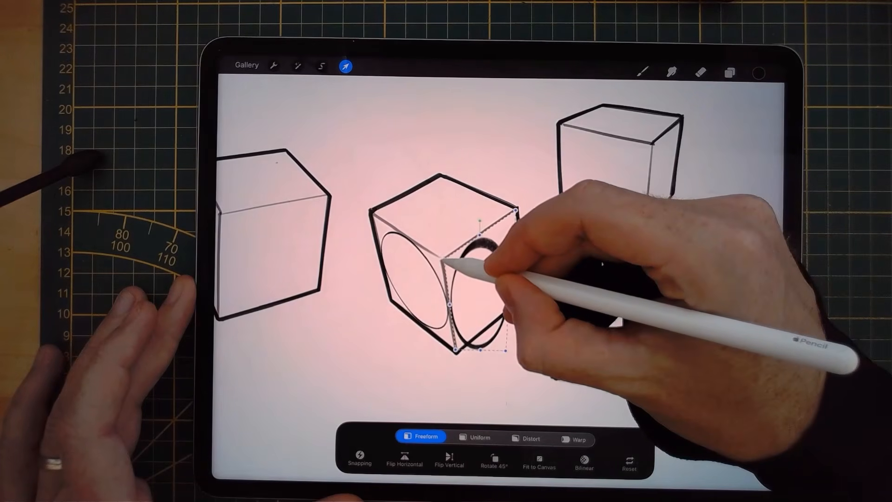
pyautogui.moveTo(506, 350); pyautogui.dragTo(525, 300)
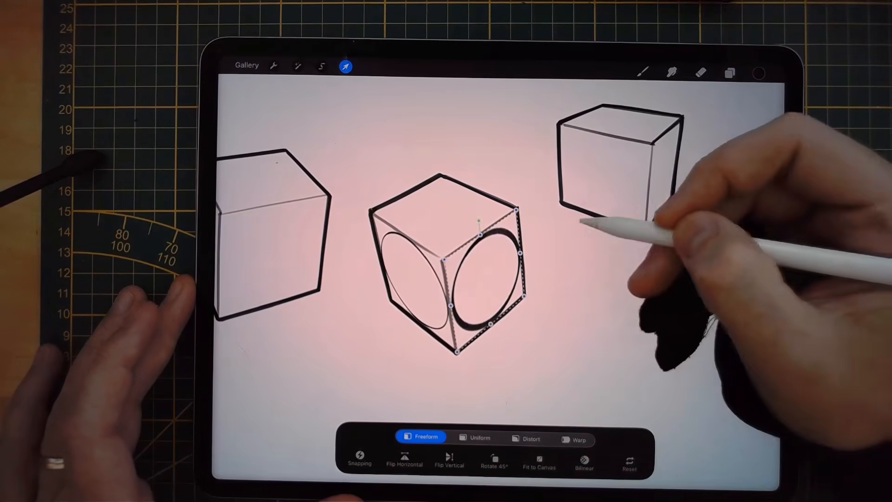
pyautogui.click(346, 66)
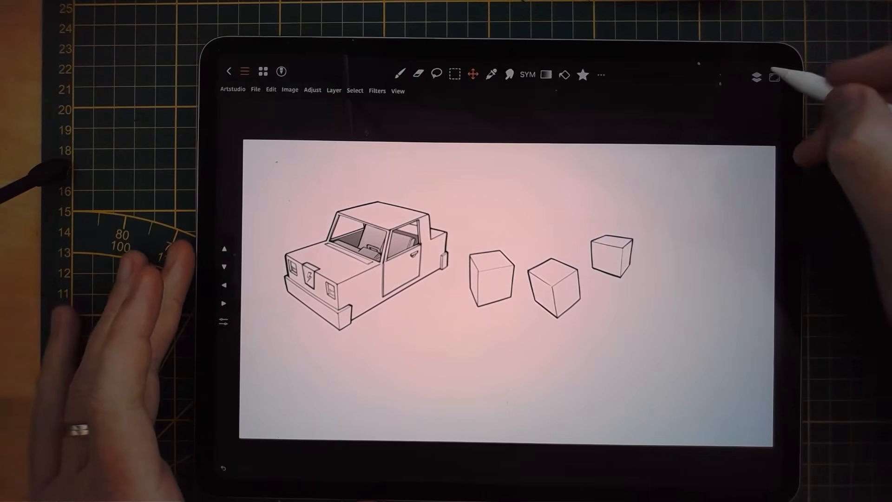
# - Switch to Artstudio, add a new layer and draw a circle below the cubes with the brush
pyautogui.click(756, 77)
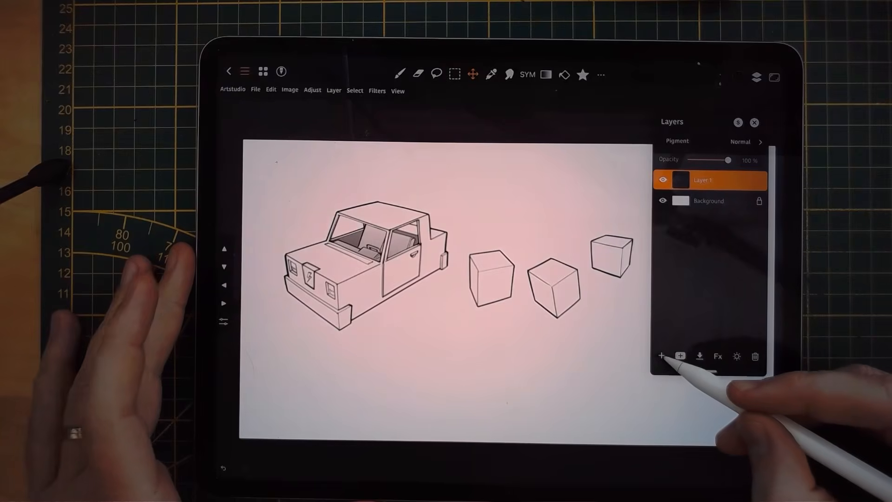
pyautogui.click(661, 356)
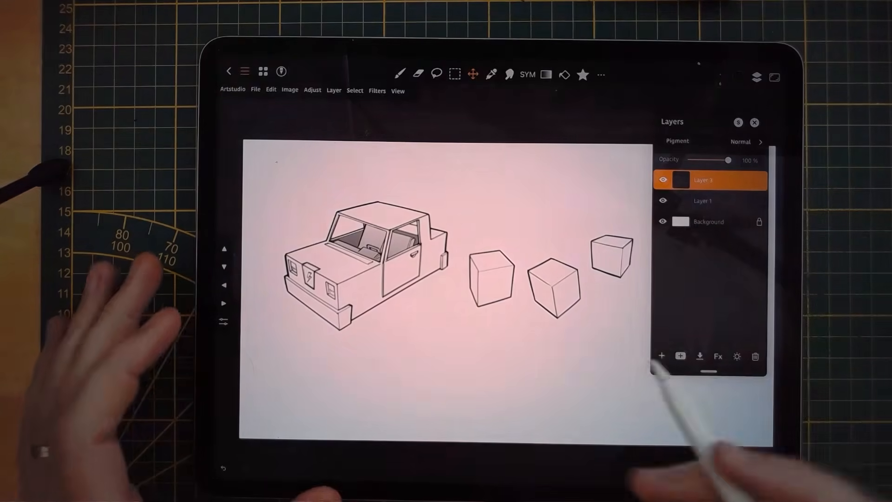
pyautogui.click(497, 468)
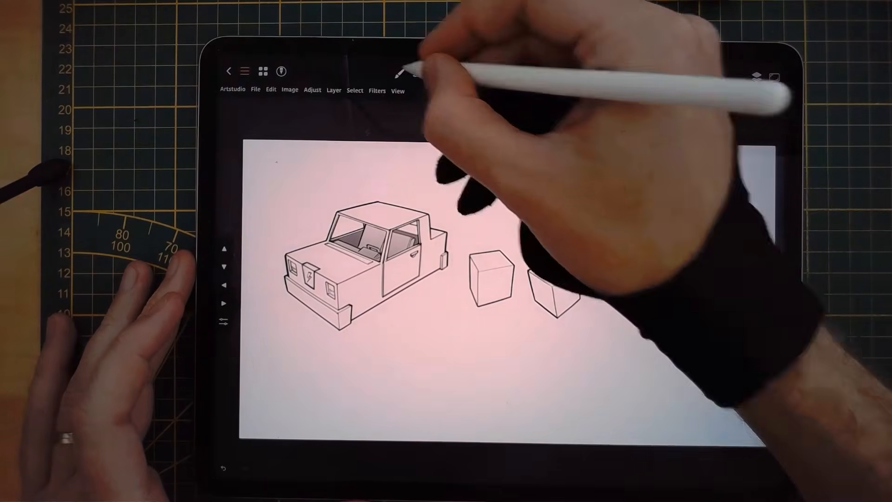
pyautogui.click(401, 73)
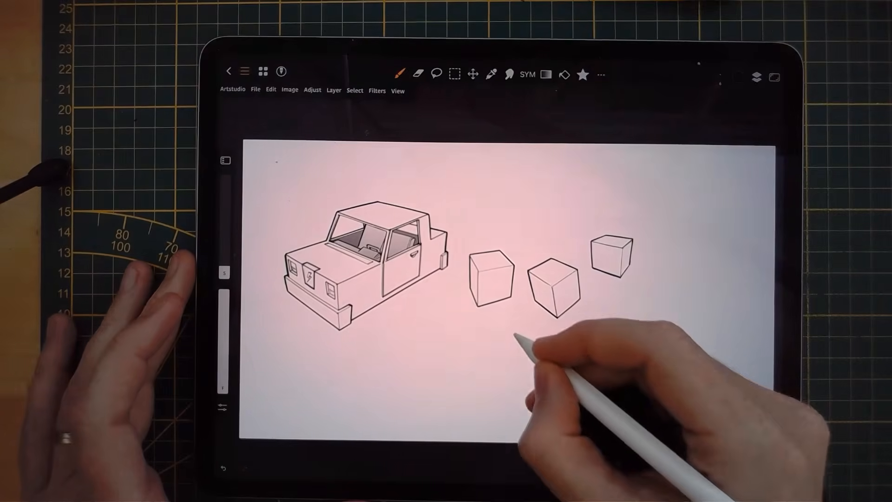
pyautogui.moveTo(503, 326)
pyautogui.mouseDown()
pyautogui.moveTo(497, 372)
pyautogui.moveTo(527, 341)
pyautogui.moveTo(506, 325)
pyautogui.moveTo(491, 328)
pyautogui.moveTo(519, 321)
pyautogui.mouseUp()
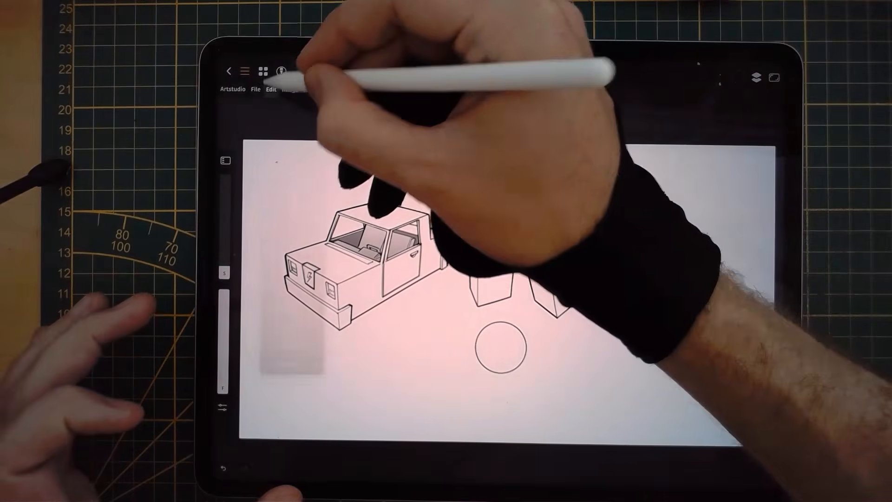
# - Start transforming the drawn circle and move it up over the first cube
pyautogui.click(271, 89)
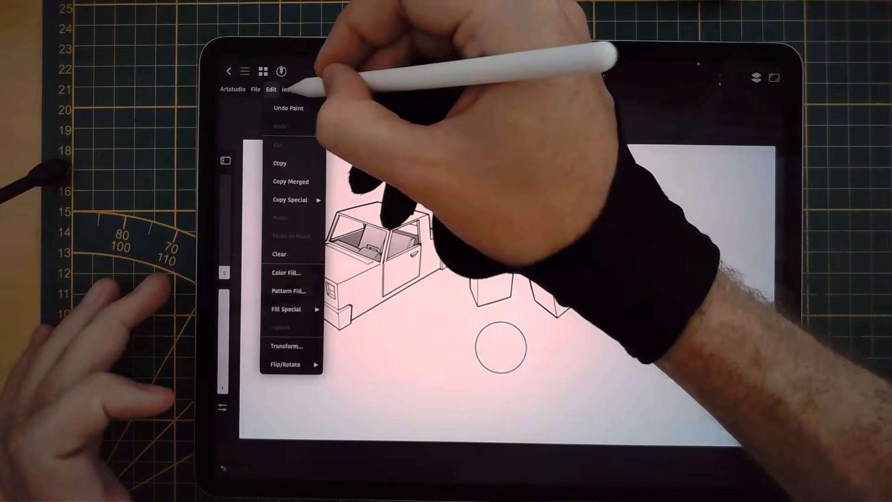
pyautogui.click(290, 89)
pyautogui.click(271, 89)
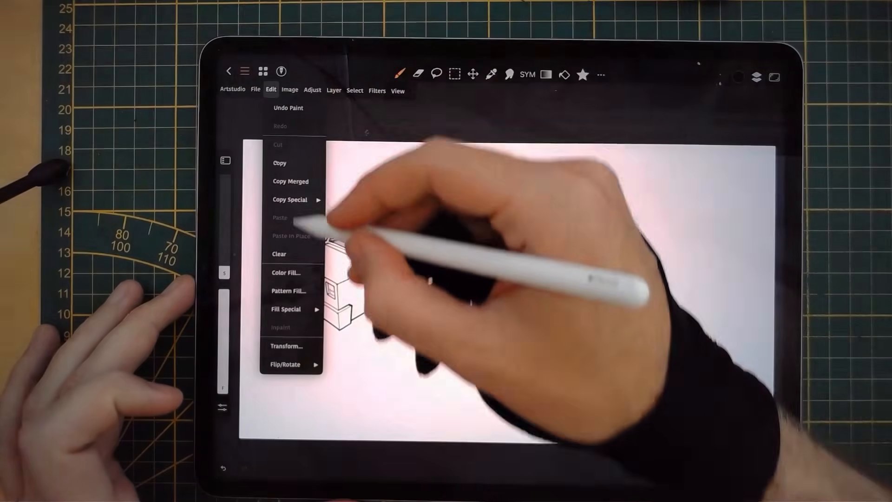
pyautogui.click(286, 346)
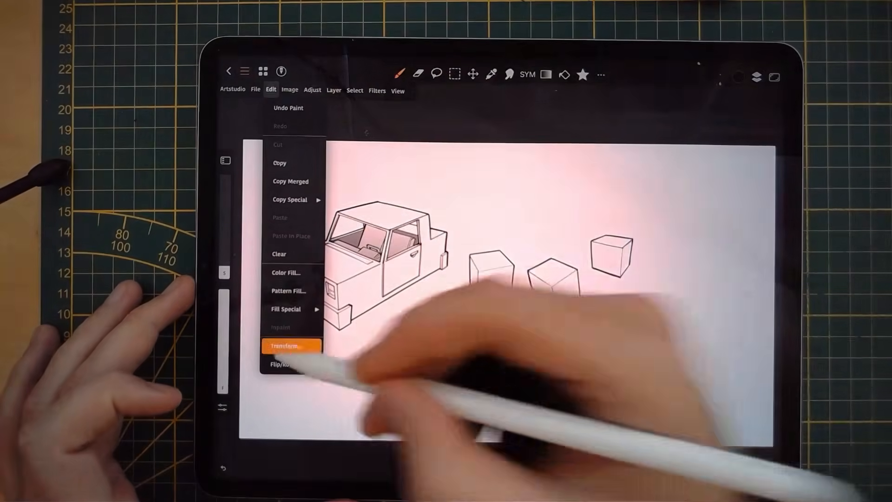
pyautogui.scroll(5, 586, 342)
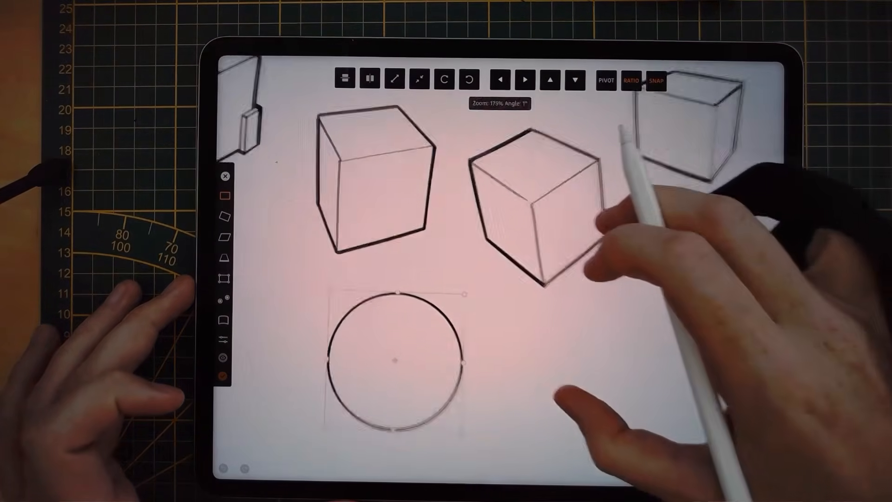
pyautogui.moveTo(455, 376); pyautogui.dragTo(474, 245)
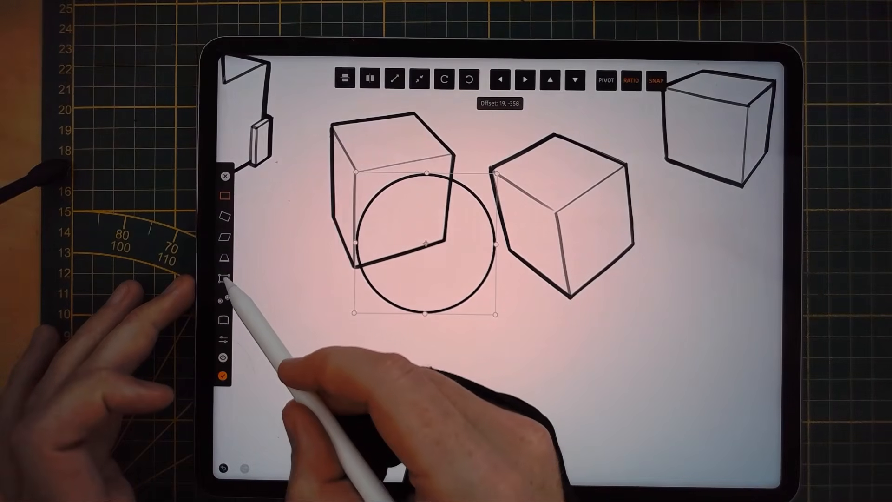
# - Distort the circle's sides and corners freely to fit the first cube's right-hand face and apply the transform
pyautogui.click(225, 279)
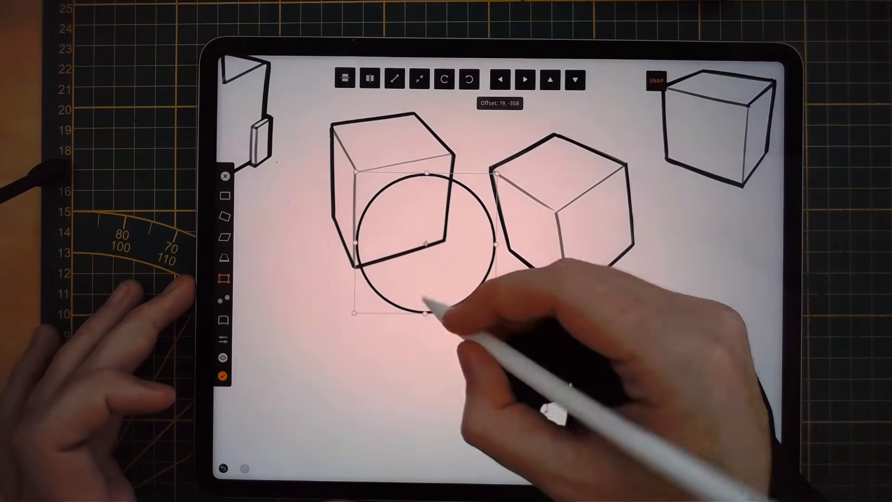
pyautogui.moveTo(425, 313); pyautogui.dragTo(427, 268)
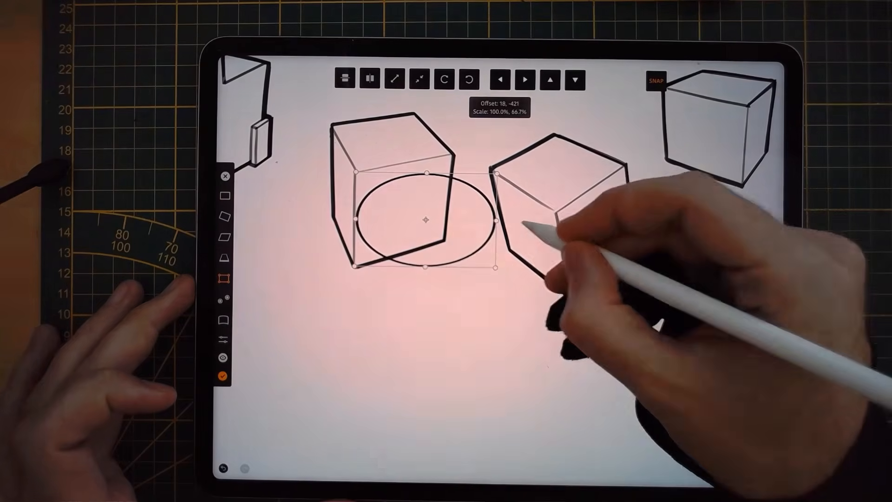
pyautogui.moveTo(496, 220); pyautogui.dragTo(454, 210)
pyautogui.moveTo(450, 248); pyautogui.dragTo(443, 242)
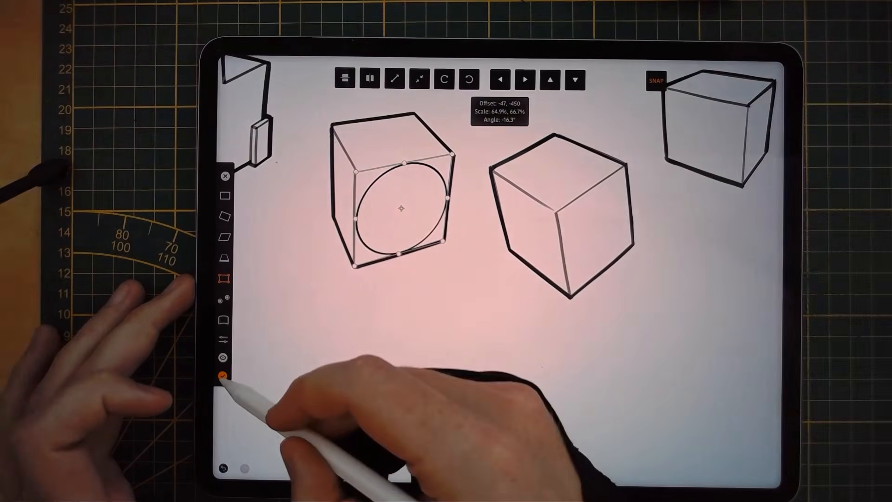
pyautogui.click(223, 376)
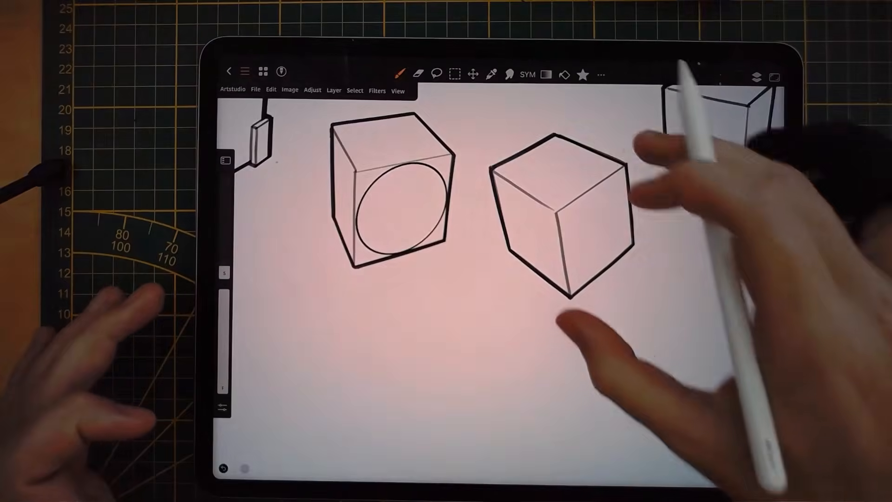